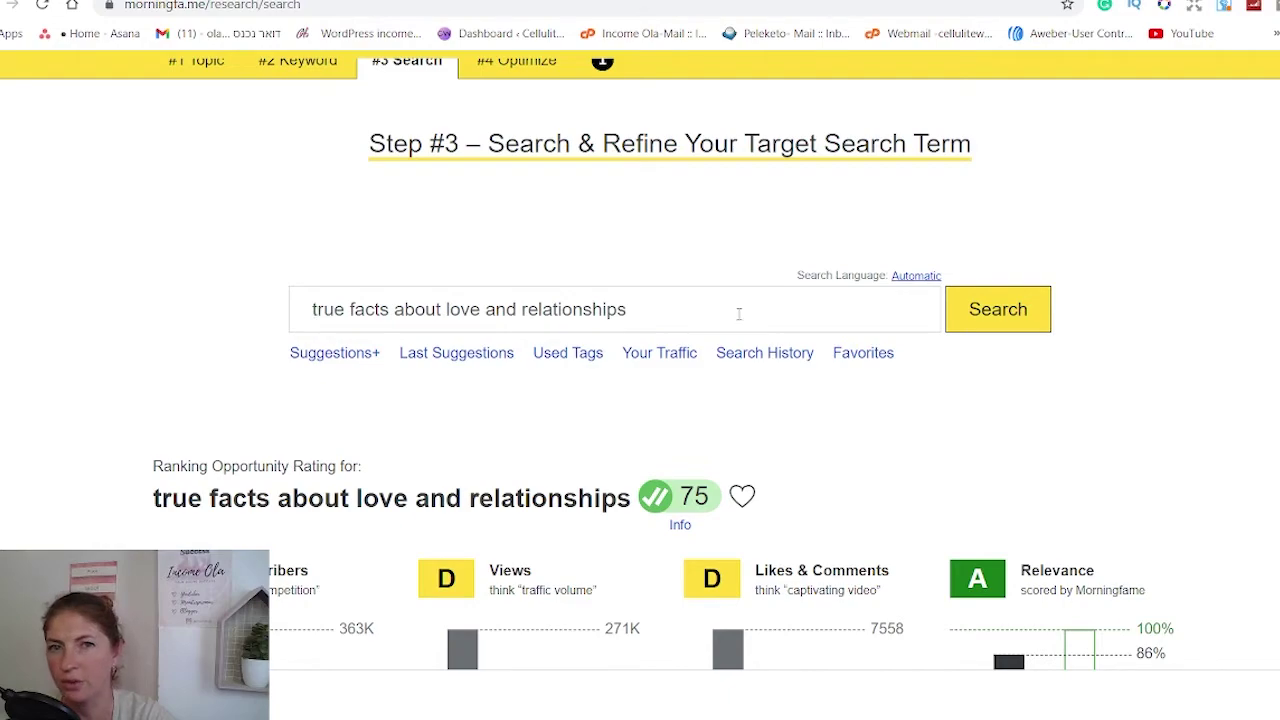
# - Choose "true facts about love and relationships" as the target search term for metadata optimization
pyautogui.scroll(-5, 1260, 332)
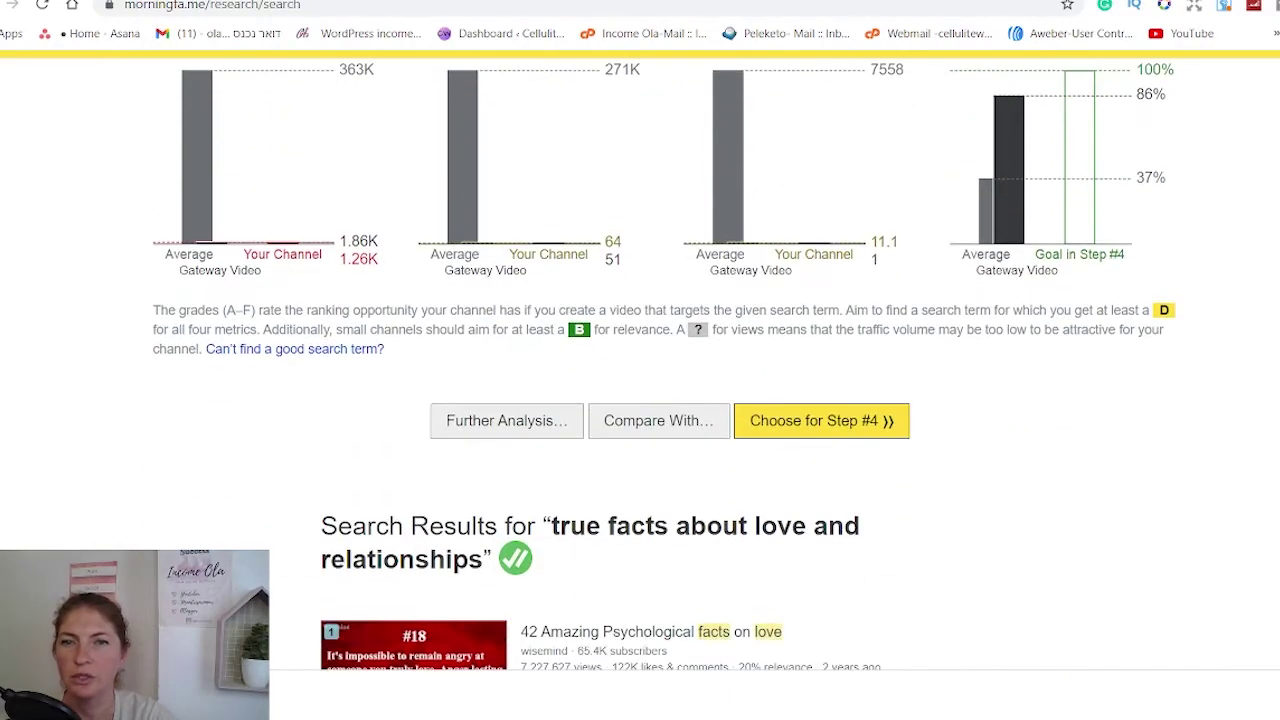
pyautogui.click(889, 423)
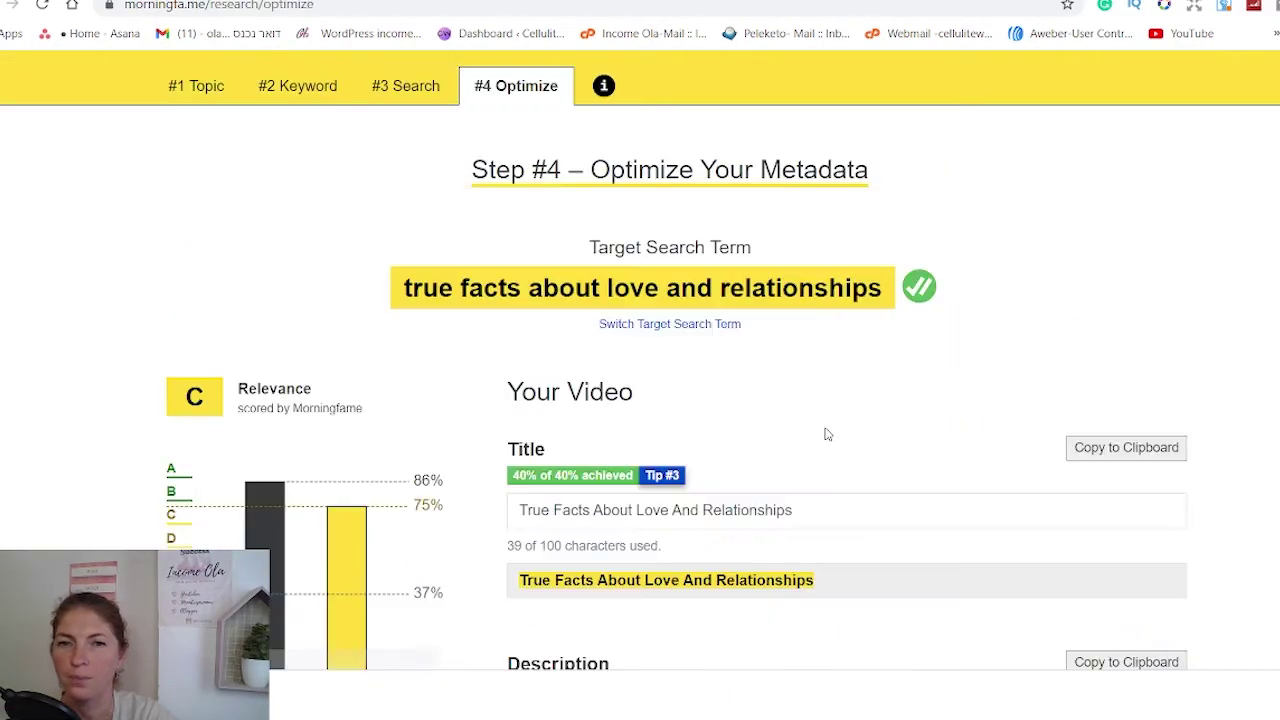
pyautogui.scroll(-2, 780, 330)
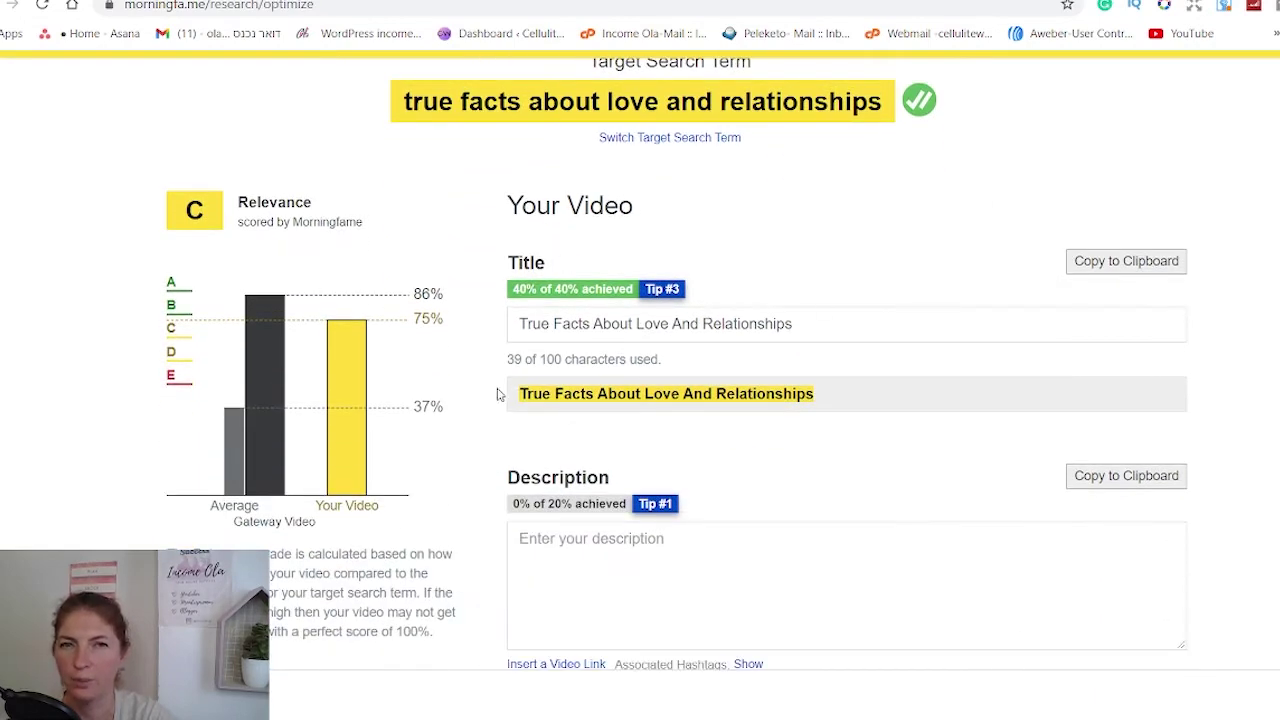
# - Set the video title to "True Facts About Love And Relationships 2021" and the description to "what are the True Facts About Love And Relationships"
pyautogui.rightClick(578, 238)
pyautogui.click(614, 300)
pyautogui.click(524, 445)
pyautogui.write('True Facts About Love And Relationships')
pyautogui.click(524, 445)
pyautogui.write('what are the')
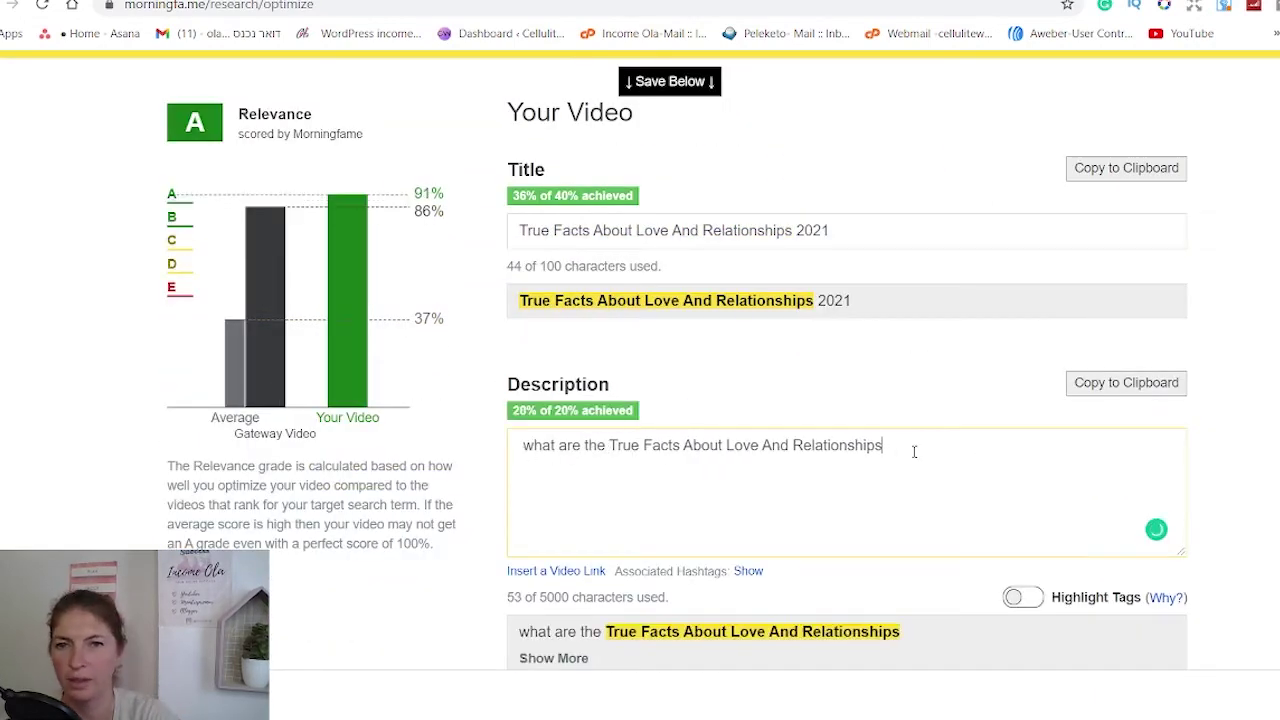
# - Add "True Facts About Love And Relationships" to the video's tags and copy the optimized title to the clipboard
pyautogui.scroll(-6, 921, 452)
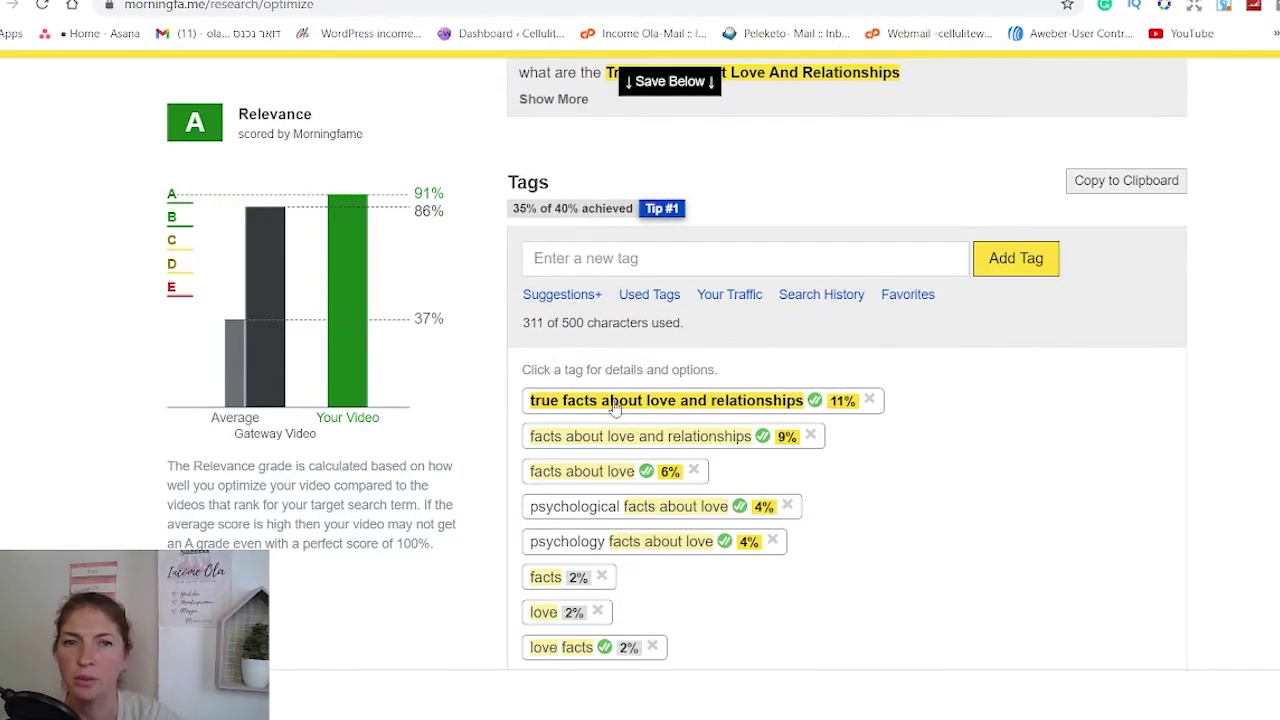
pyautogui.click(700, 258)
pyautogui.write('True Facts About Love And Relationships')
pyautogui.scroll(-10, 962, 326)
pyautogui.scroll(-1, 962, 326)
pyautogui.click(849, 591)
pyautogui.scroll(-2, 749, 490)
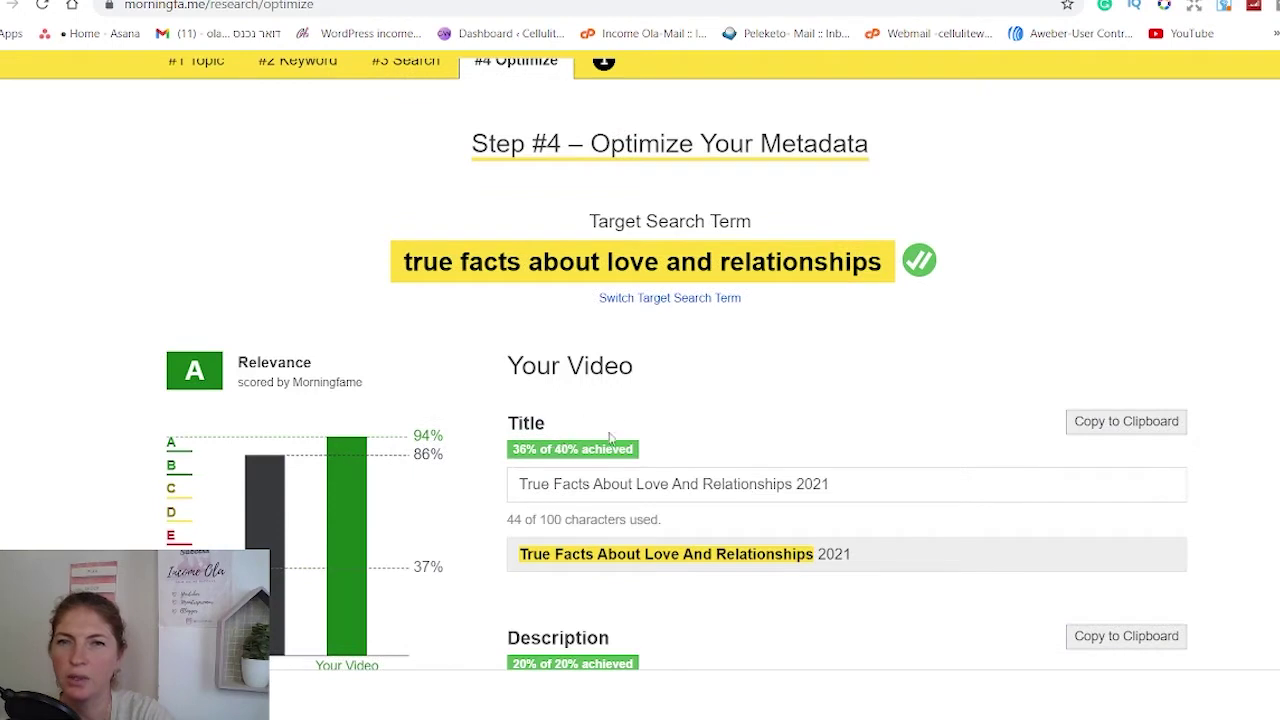
pyautogui.click(1148, 428)
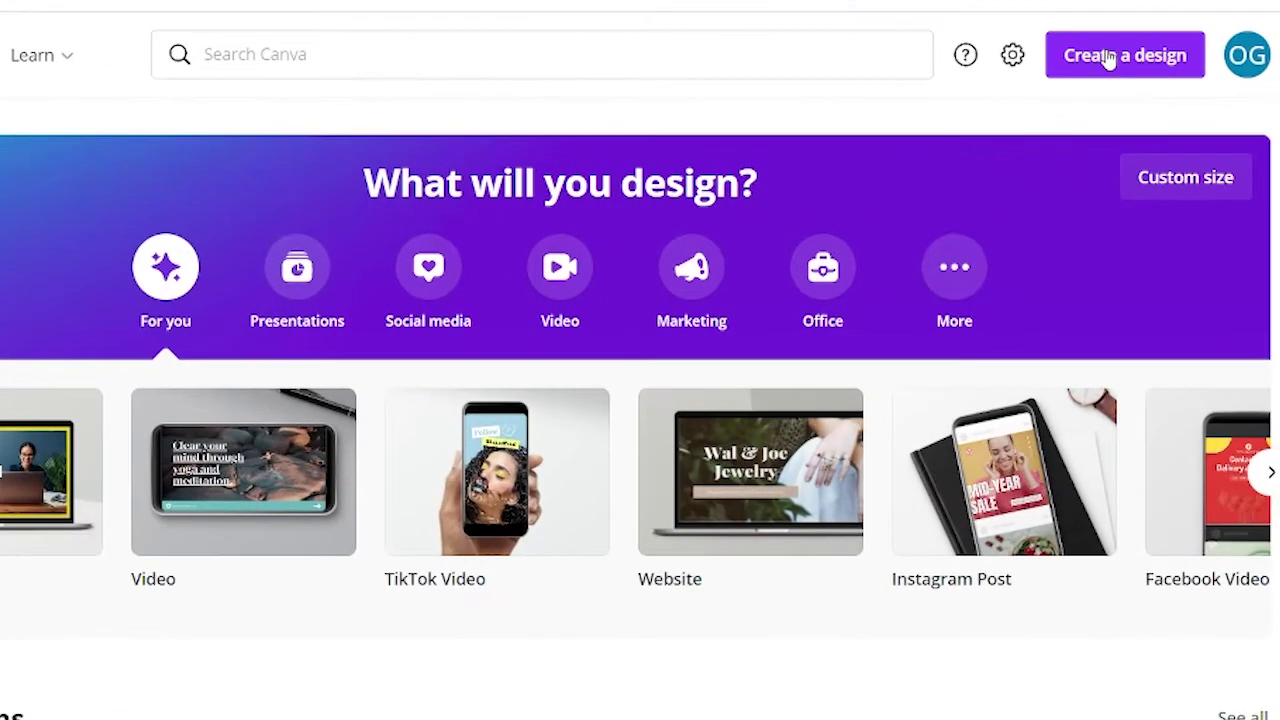
# - In Canva, create a TikTok Video design, dismiss the video editor offer and insert the Kebab food template
pyautogui.click(1186, 76)
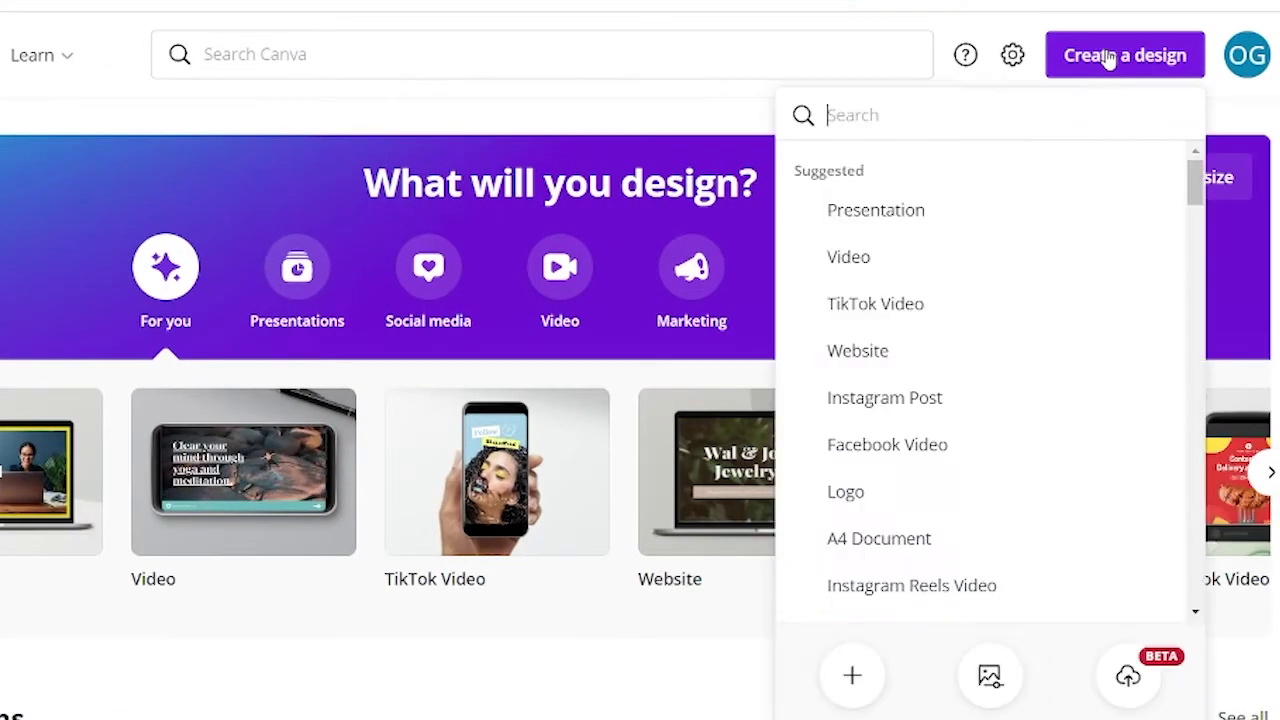
pyautogui.click(879, 314)
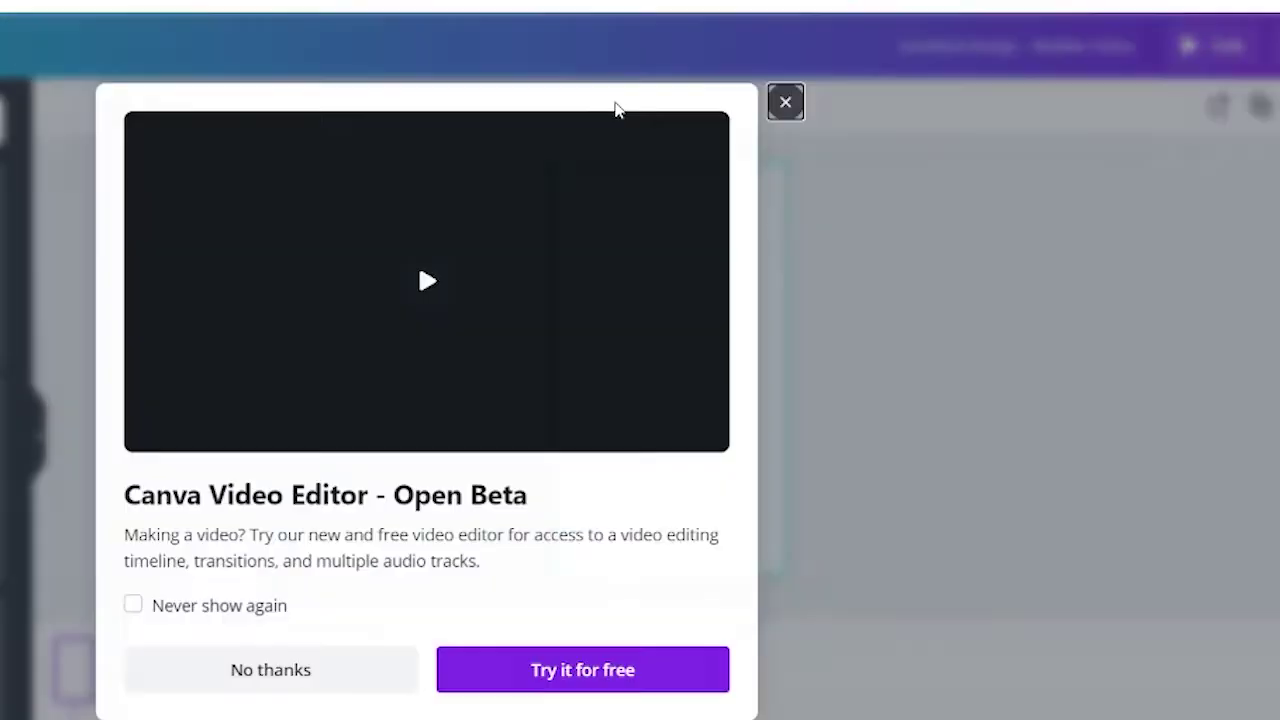
pyautogui.press('Escape')
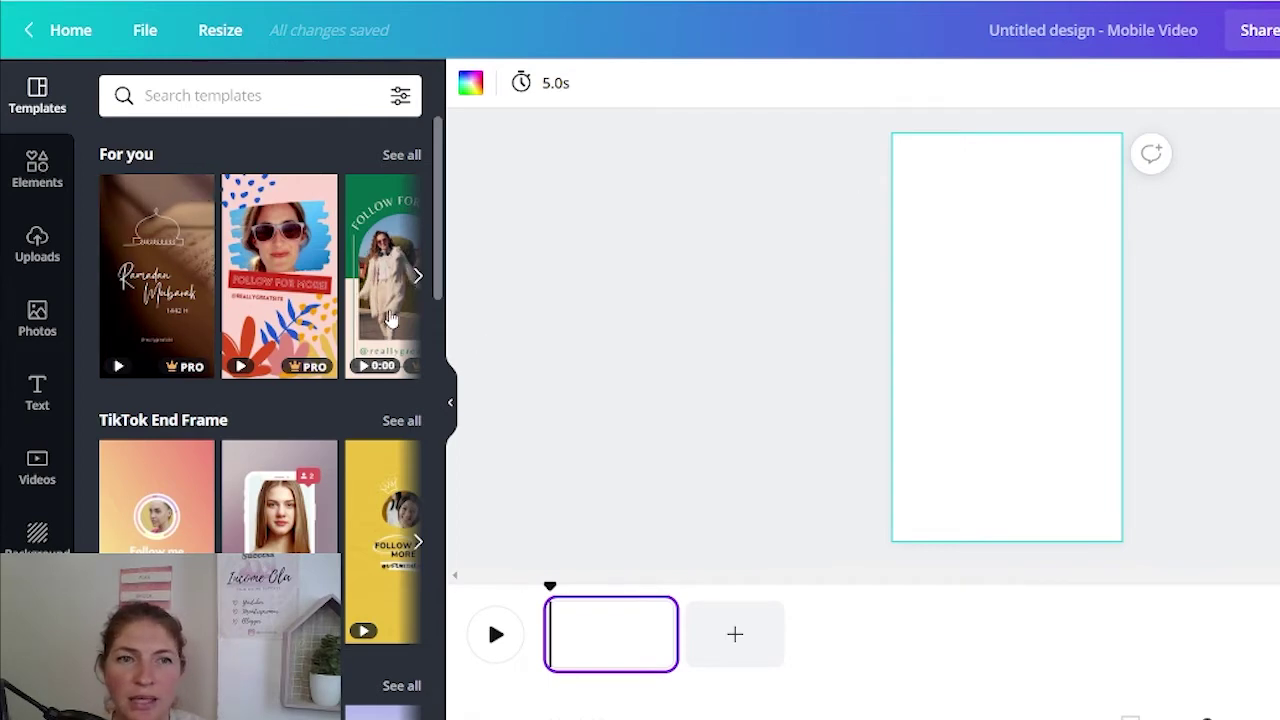
pyautogui.scroll(-2, 387, 325)
pyautogui.moveTo(289, 423)
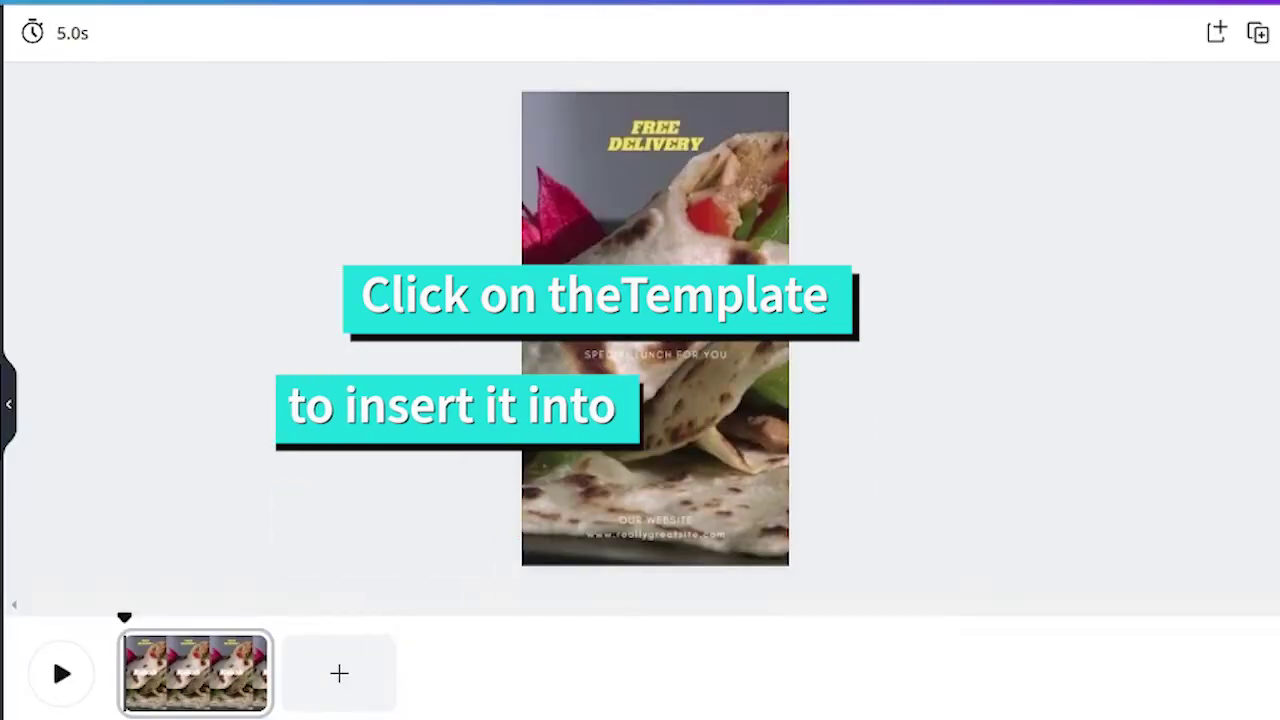
# - Replace the Kebab heading with "5 True Facts About Love And Relationships 2021" and remove the template's other text
pyautogui.click(682, 455)
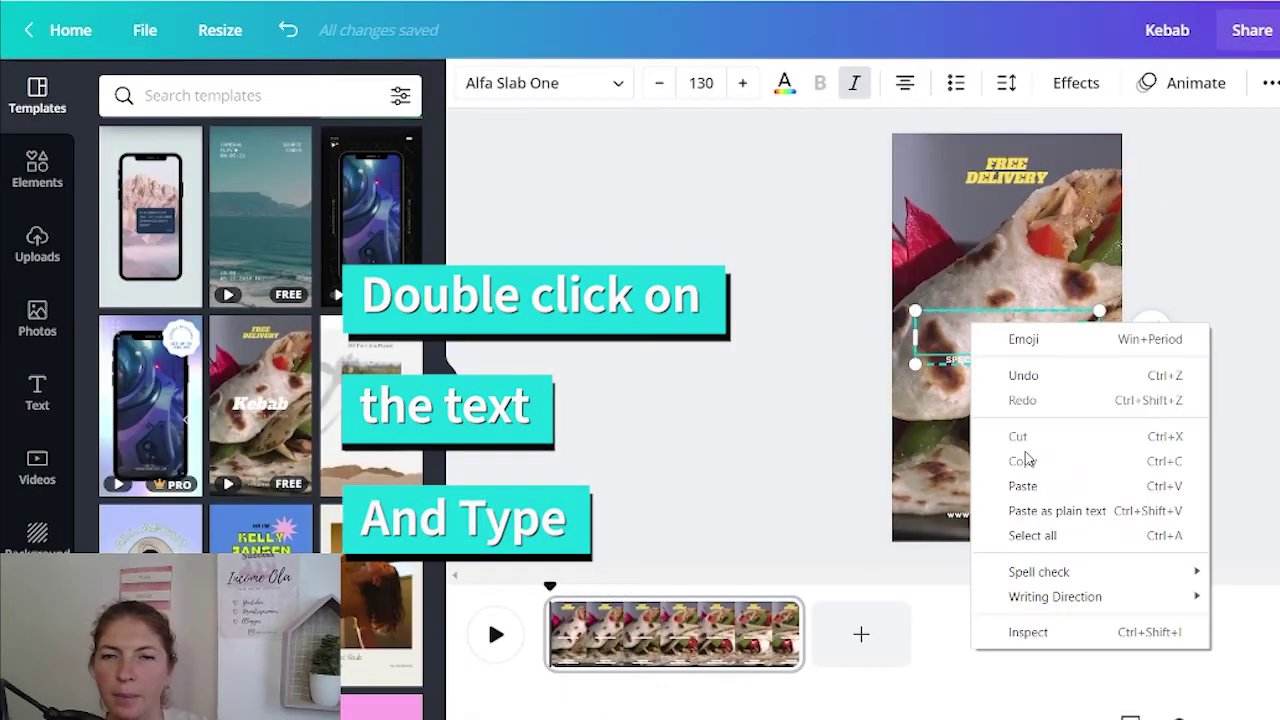
pyautogui.click(1020, 483)
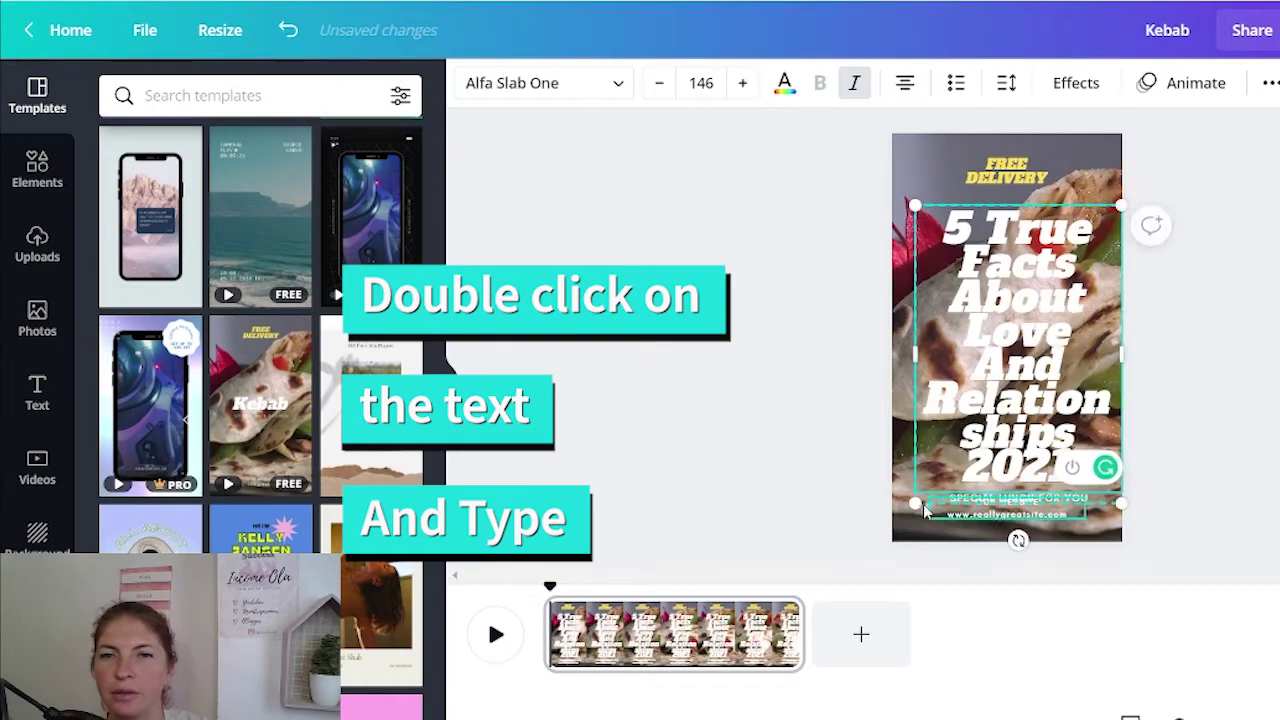
pyautogui.click(1047, 162)
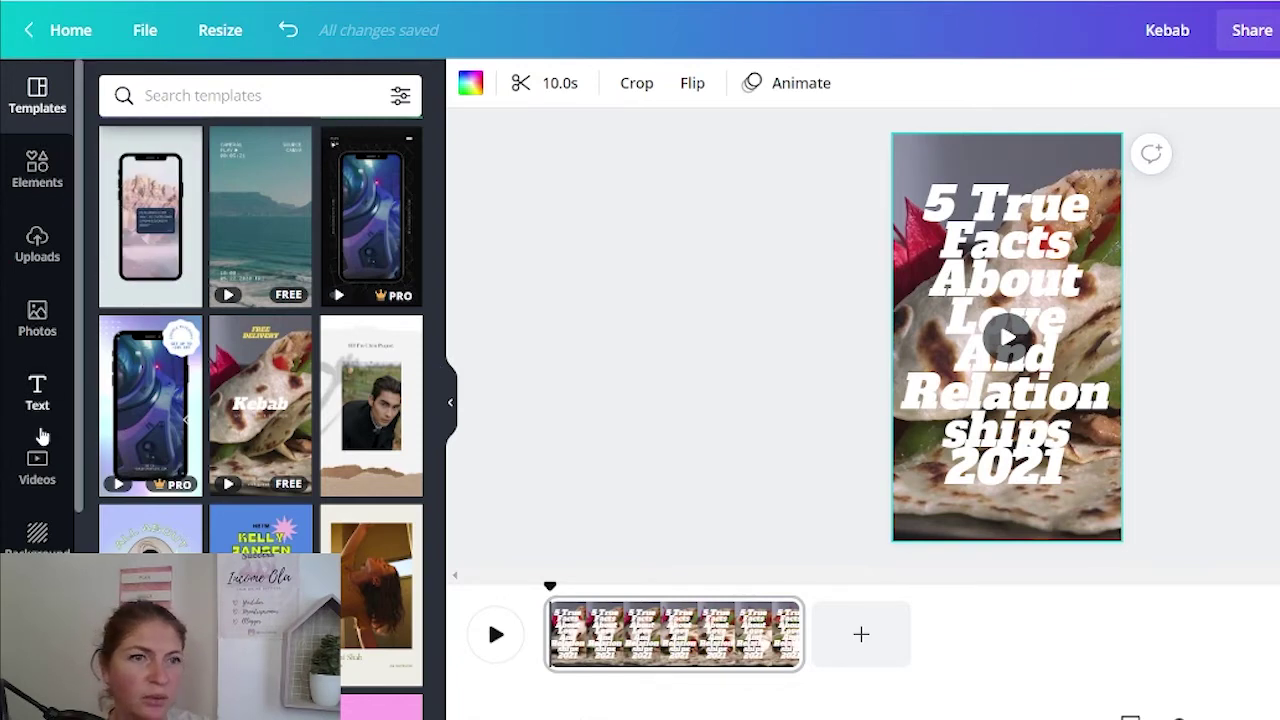
# - Search the video library for "relationship" clips
pyautogui.click(40, 462)
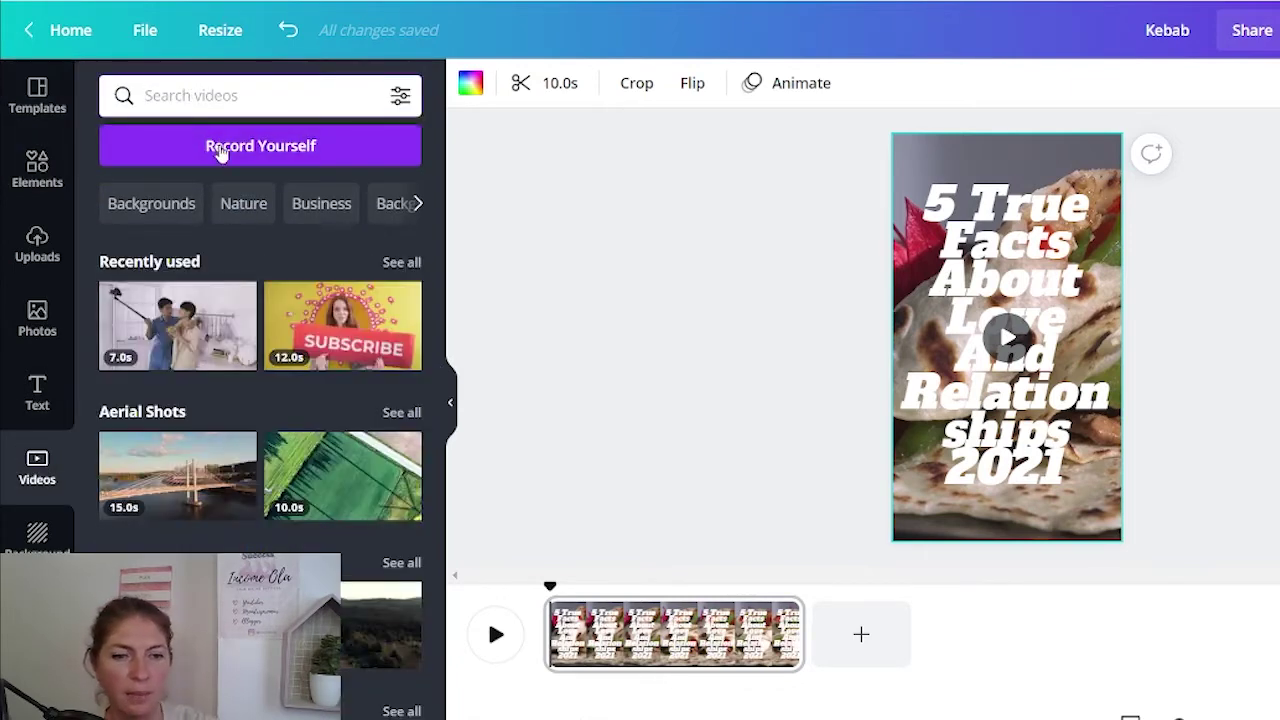
pyautogui.write('re')
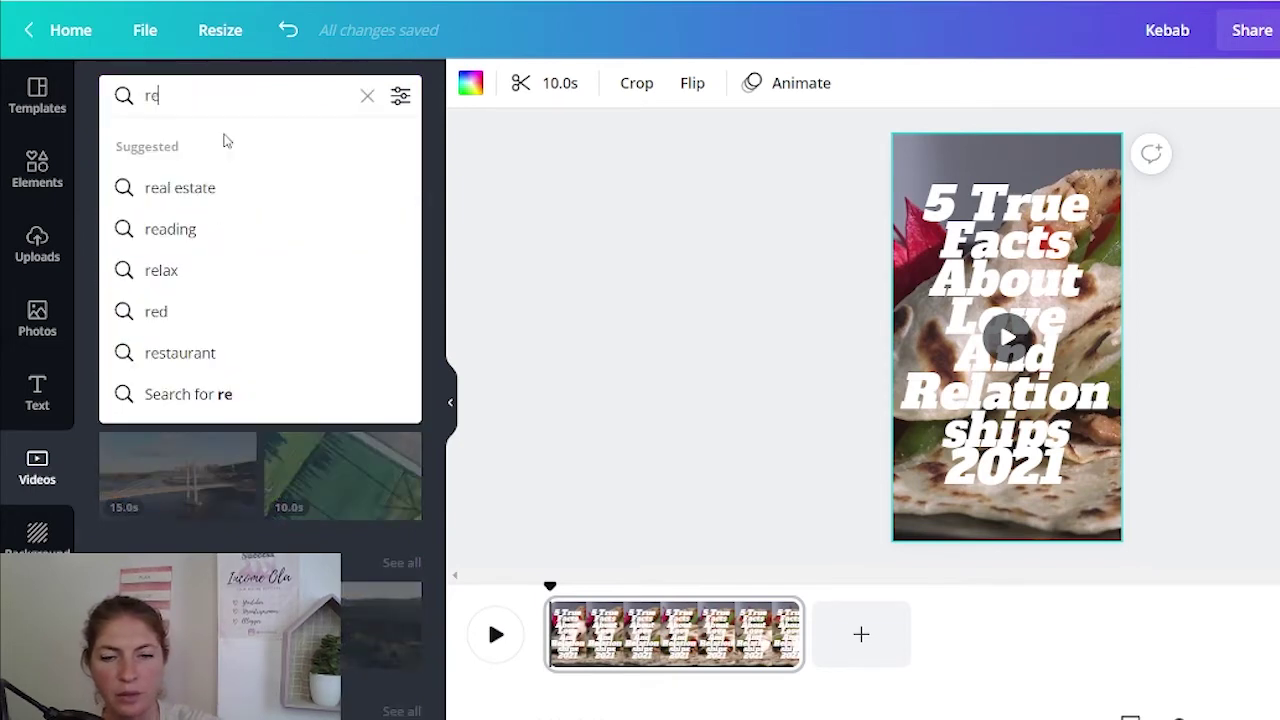
pyautogui.write('lation')
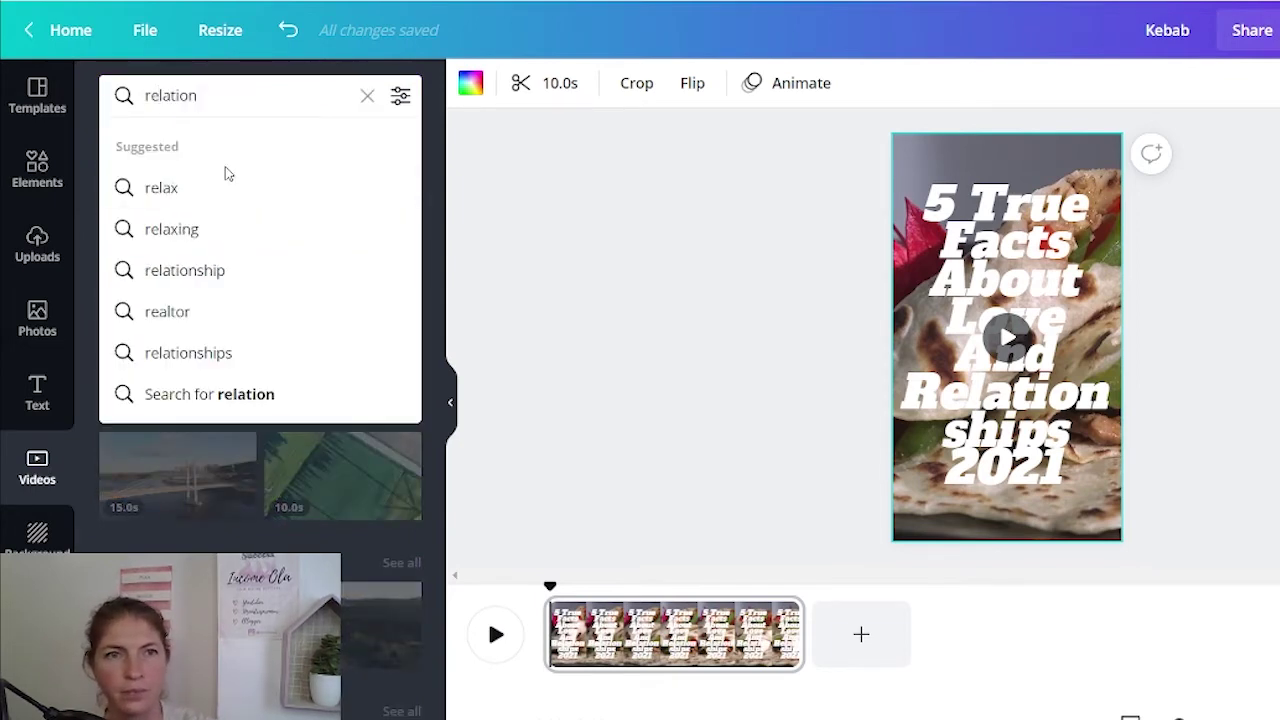
pyautogui.click(174, 270)
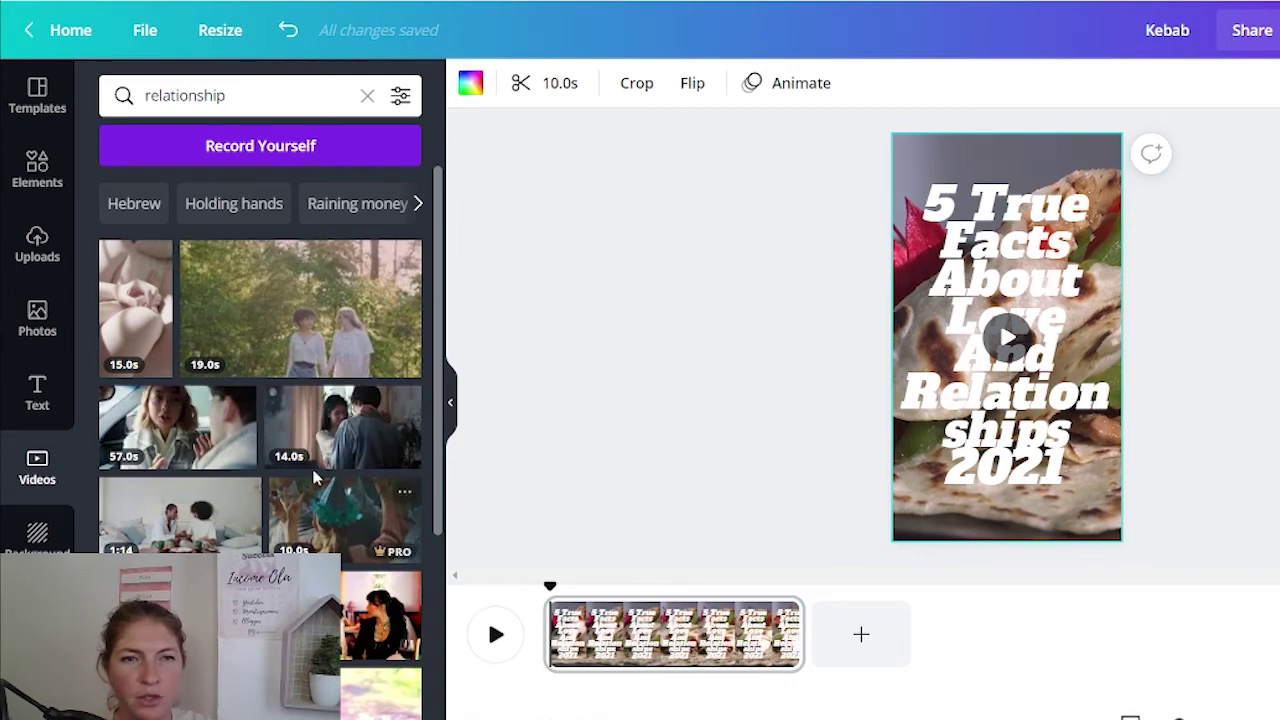
# - Try the 14-second clip of the embracing couple as the page background and undo the replacement
pyautogui.moveTo(337, 428); pyautogui.dragTo(1005, 155)
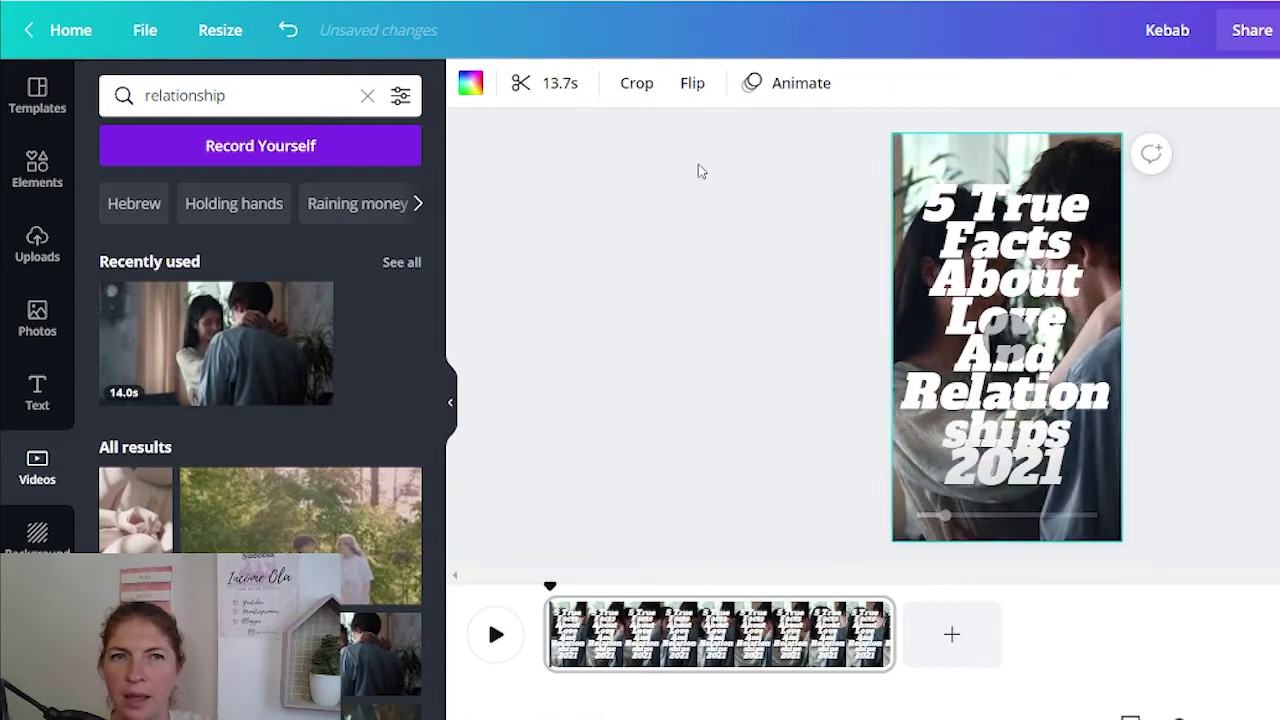
pyautogui.click(289, 32)
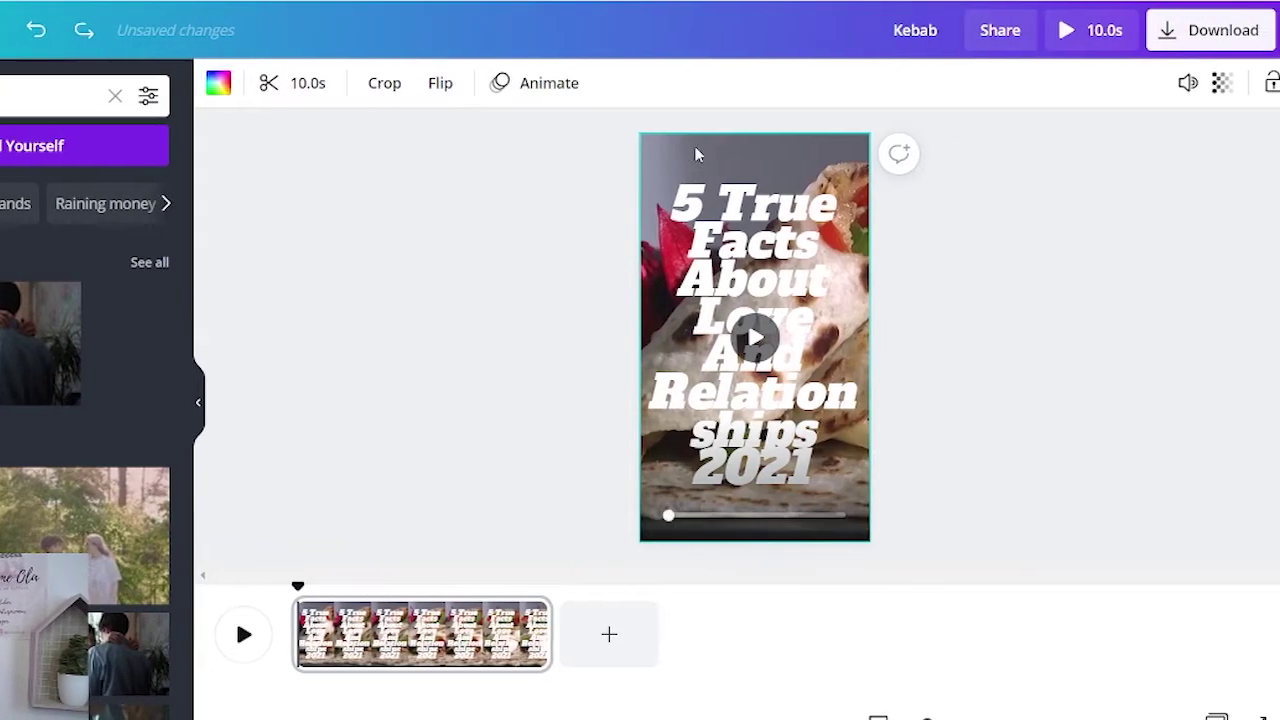
# - Delete the food background video and insert the recently used embracing-couple clip on the page
pyautogui.click(1240, 84)
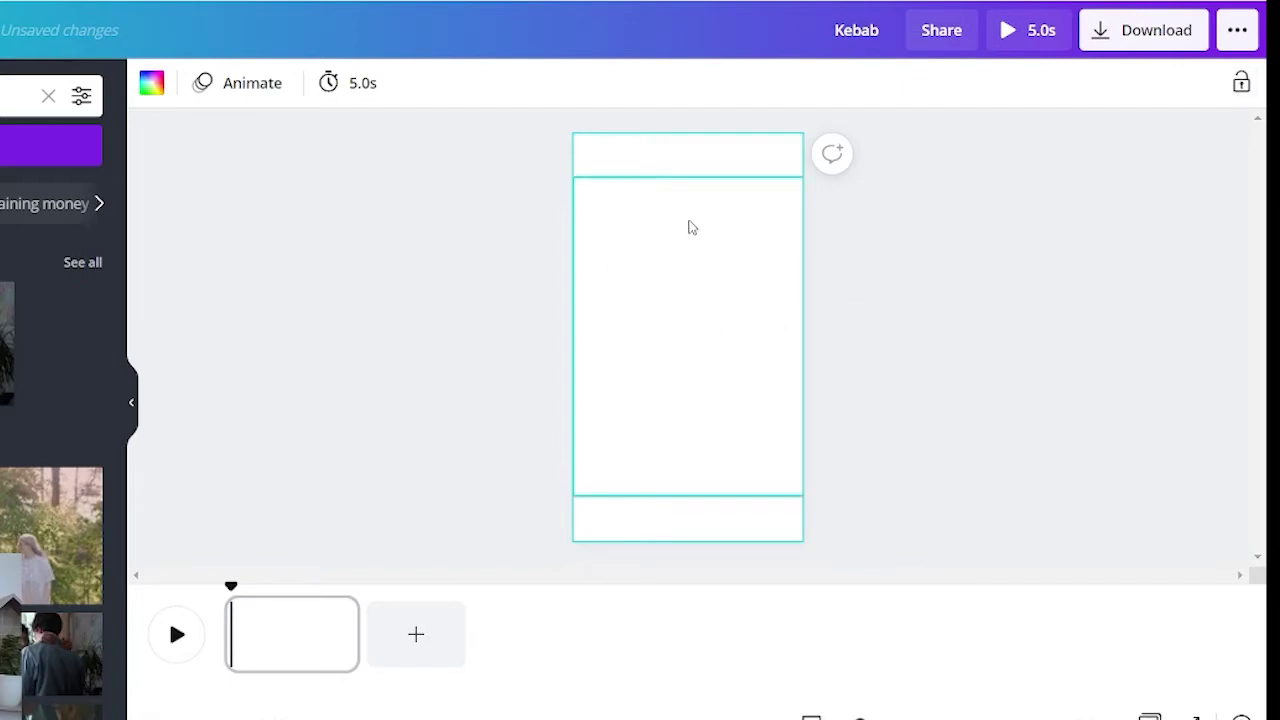
pyautogui.click(203, 360)
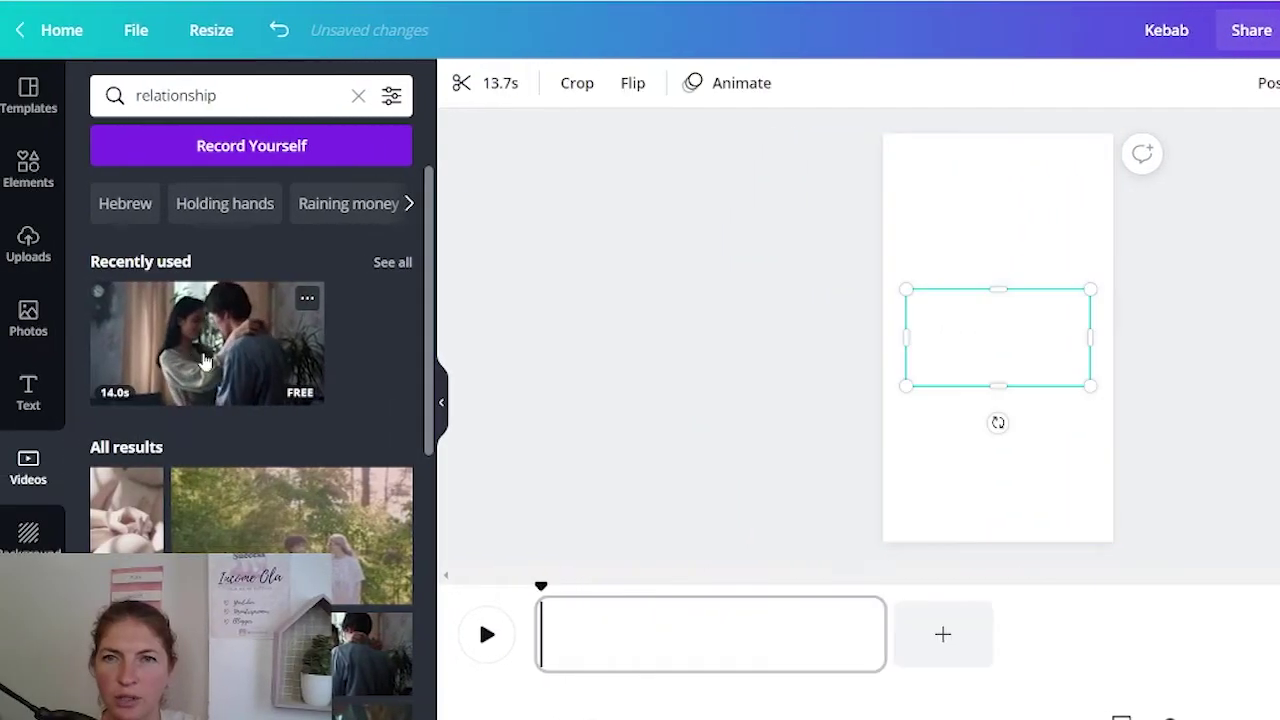
# - Enlarge the couple clip to cover the full page height and center the couple in the frame
pyautogui.moveTo(906, 289); pyautogui.dragTo(788, 224)
pyautogui.moveTo(1087, 226); pyautogui.dragTo(1263, 112)
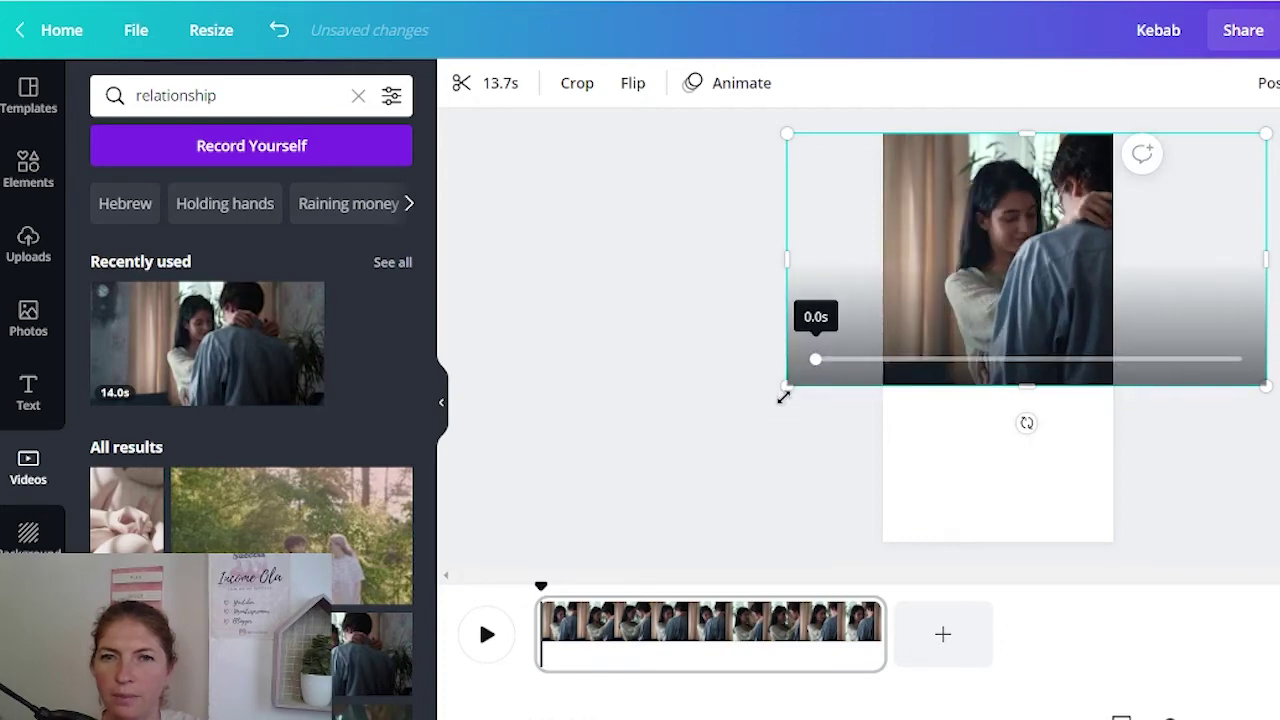
pyautogui.moveTo(1268, 386); pyautogui.dragTo(1275, 541)
pyautogui.moveTo(1270, 330); pyautogui.dragTo(1109, 331)
pyautogui.press('Escape')
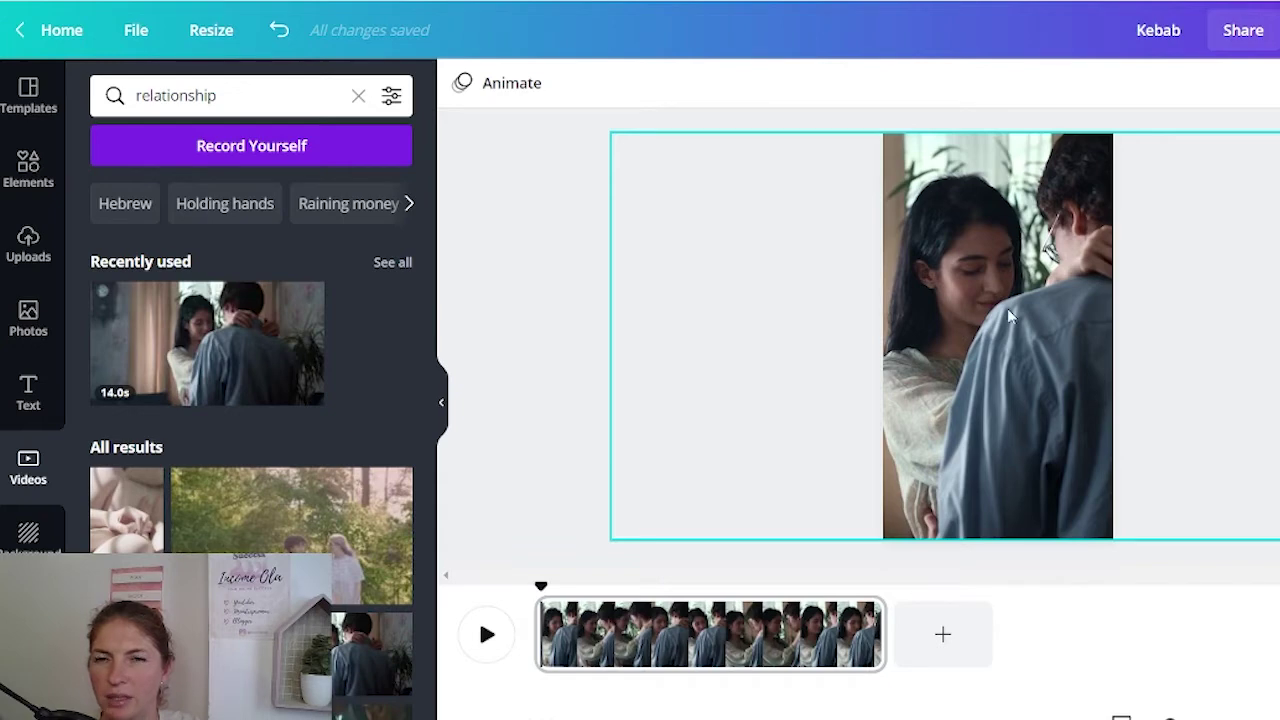
# - Send the couple clip backward behind the title text
pyautogui.click(1040, 300)
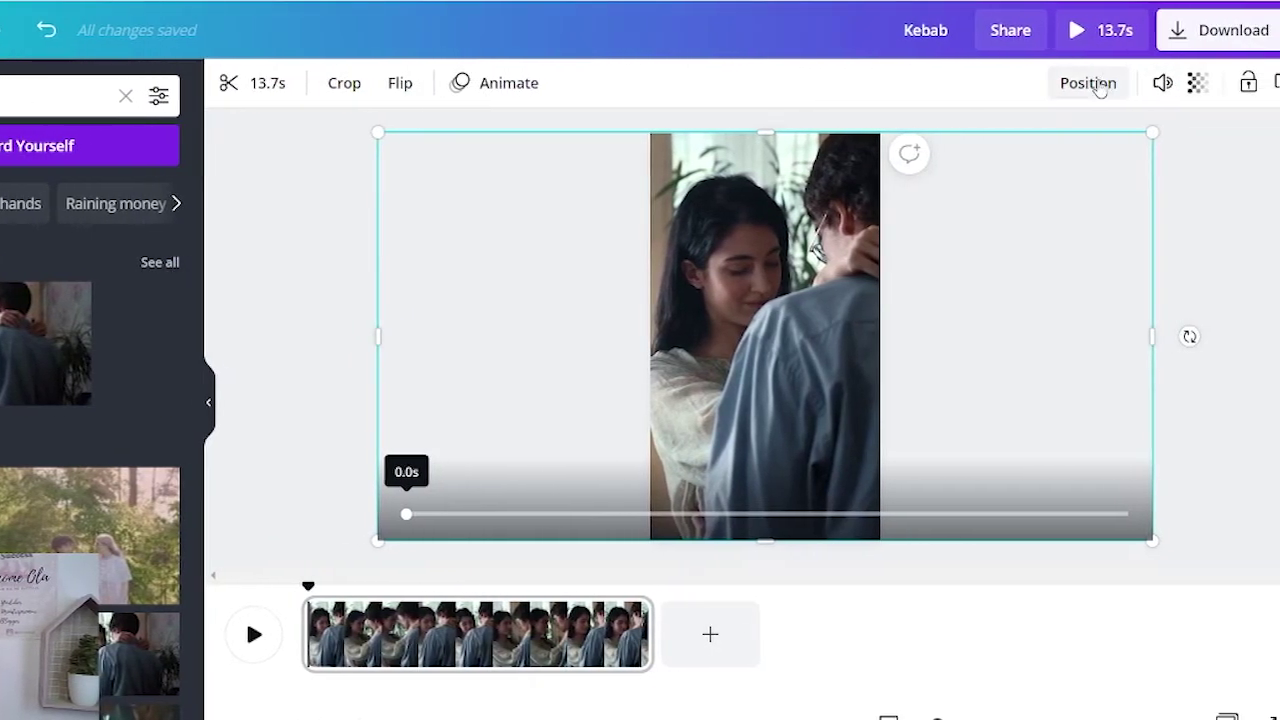
pyautogui.click(1104, 85)
pyautogui.click(1011, 150)
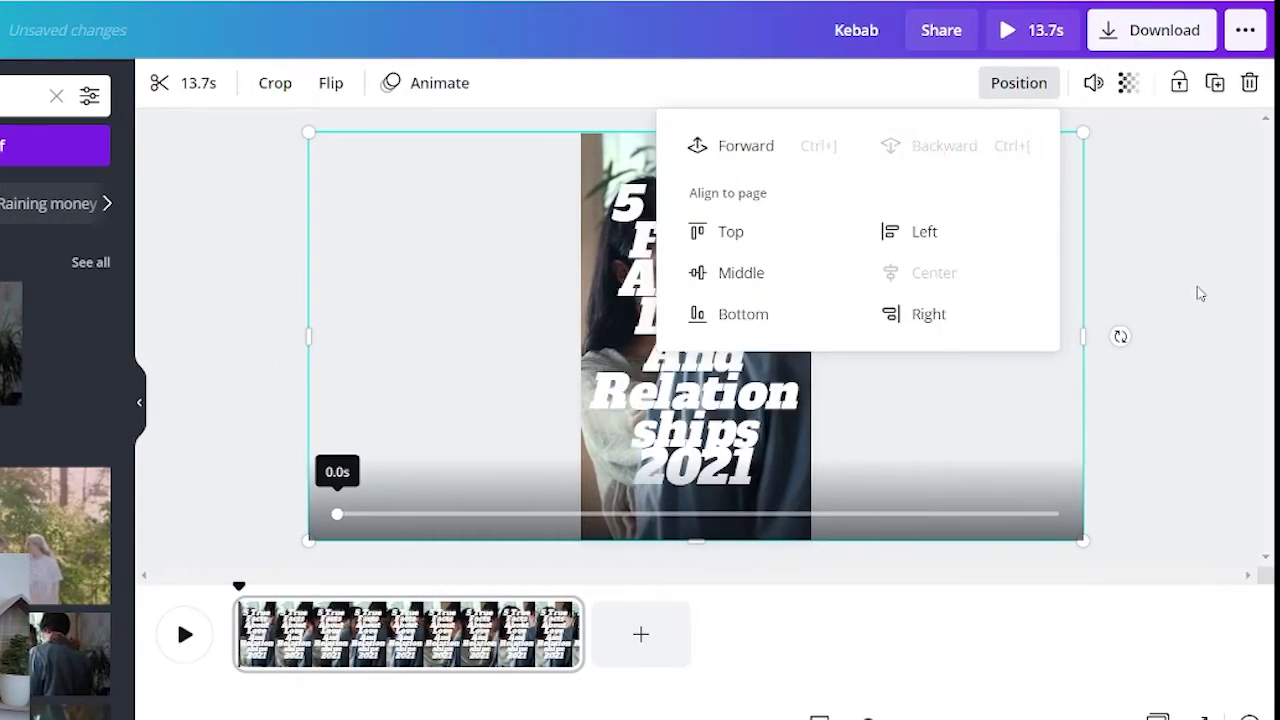
pyautogui.click(1173, 318)
pyautogui.click(1203, 280)
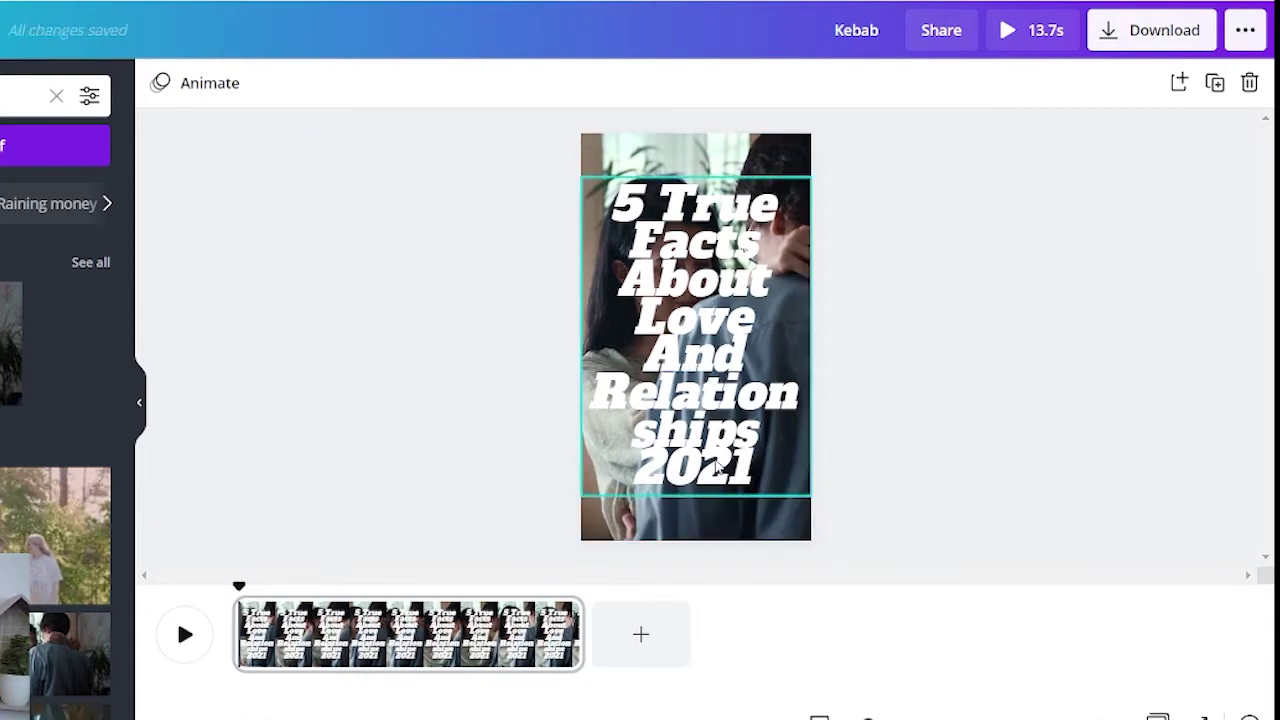
# - Increase the title's line spacing to spread it over the page and color the text black
pyautogui.click(724, 466)
pyautogui.click(697, 85)
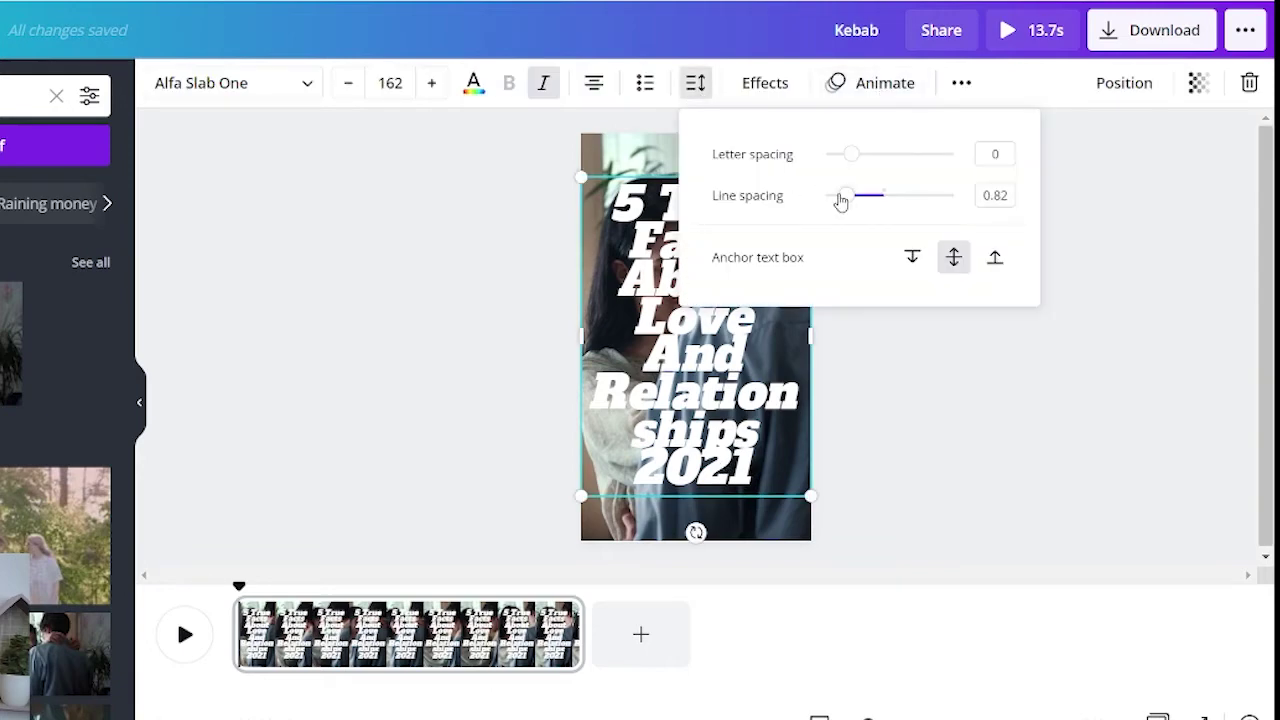
pyautogui.moveTo(847, 197); pyautogui.dragTo(858, 196)
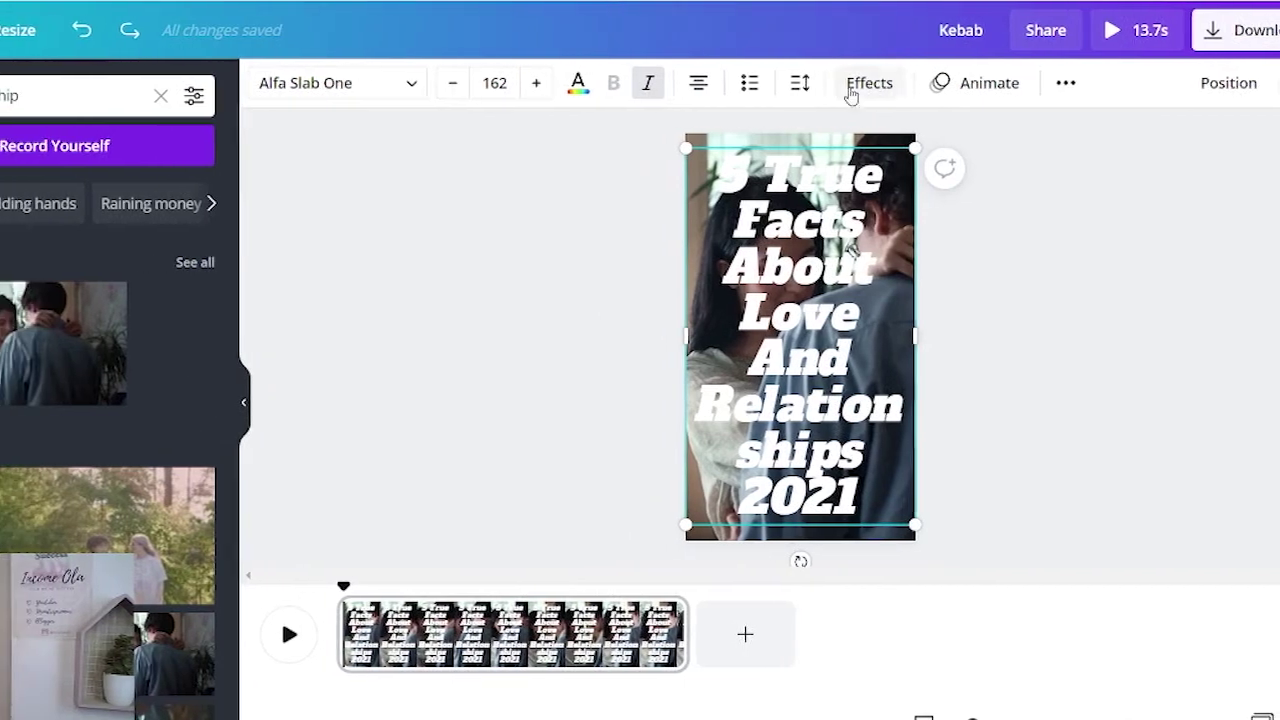
pyautogui.click(577, 85)
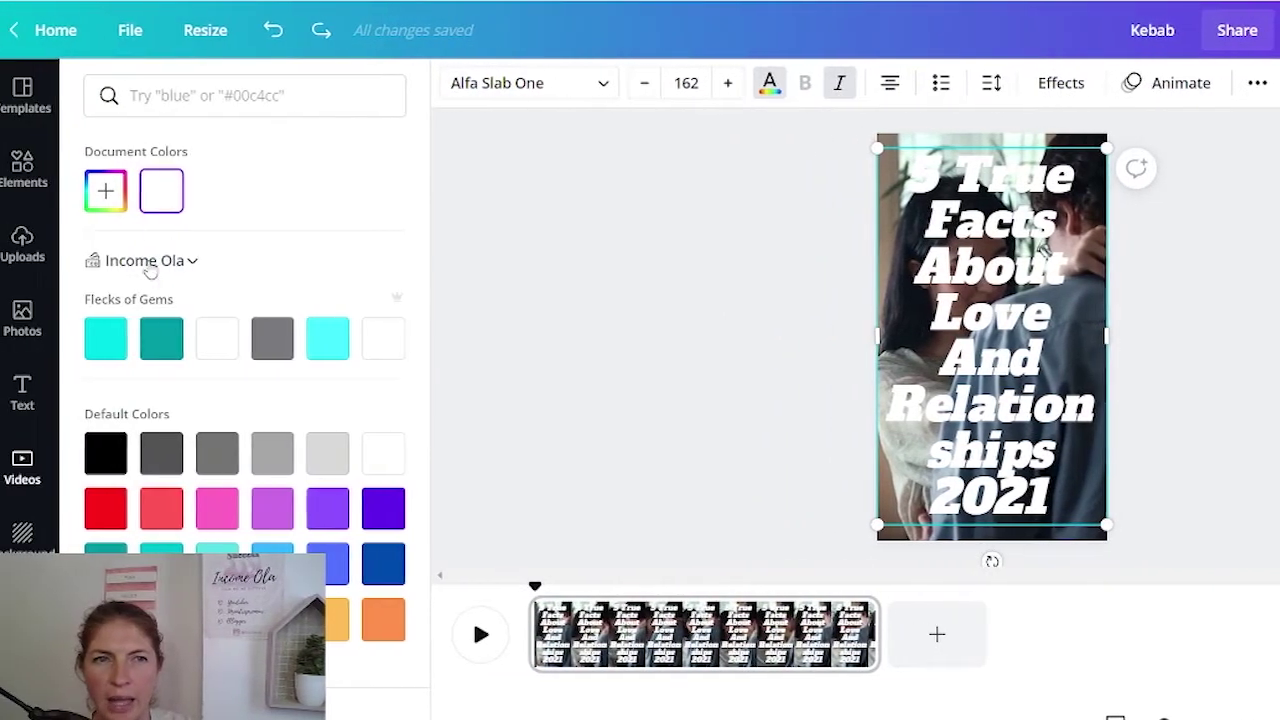
pyautogui.click(102, 453)
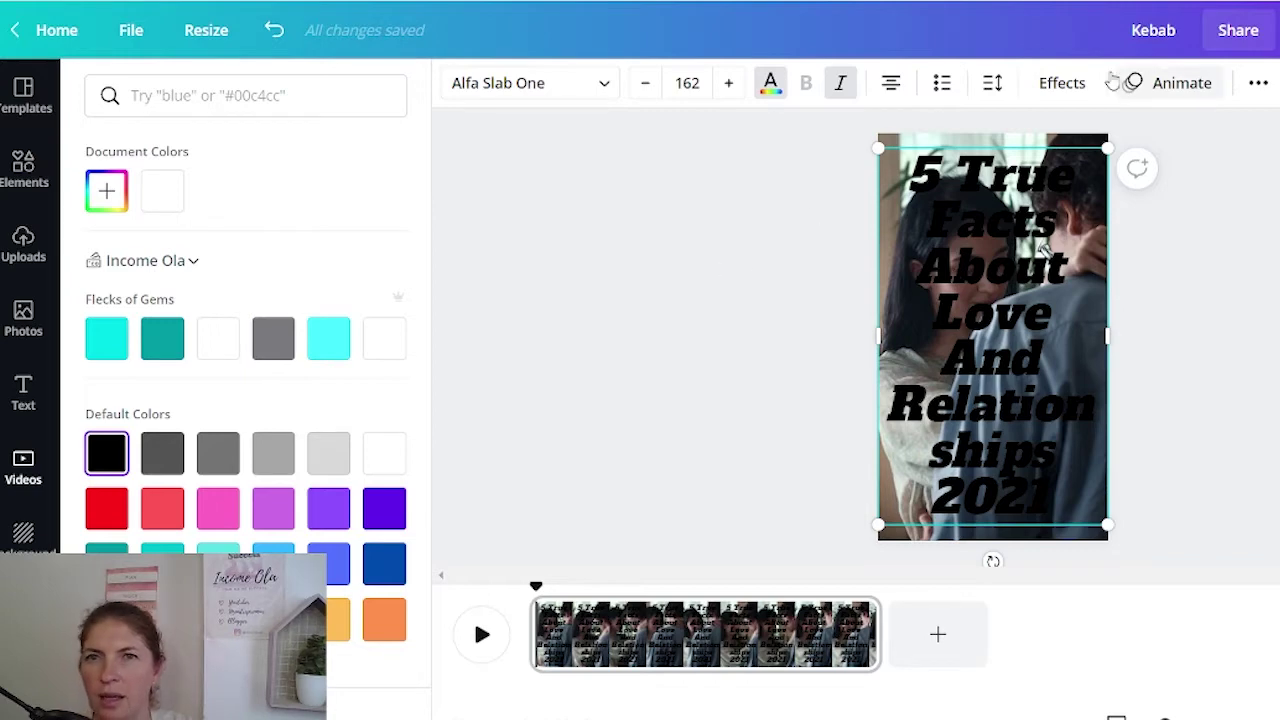
# - Apply the Splice effect to the title with white as its color and a thickness of 100
pyautogui.click(1062, 83)
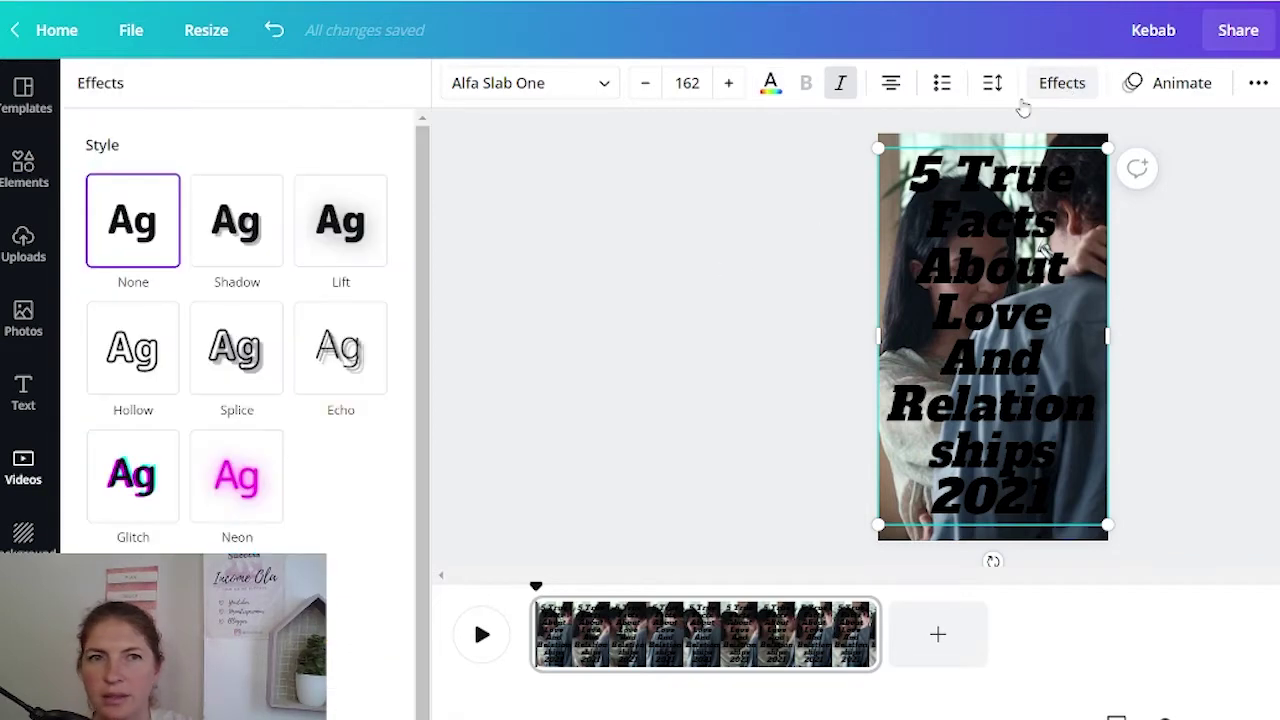
pyautogui.click(240, 368)
pyautogui.click(371, 619)
pyautogui.click(150, 318)
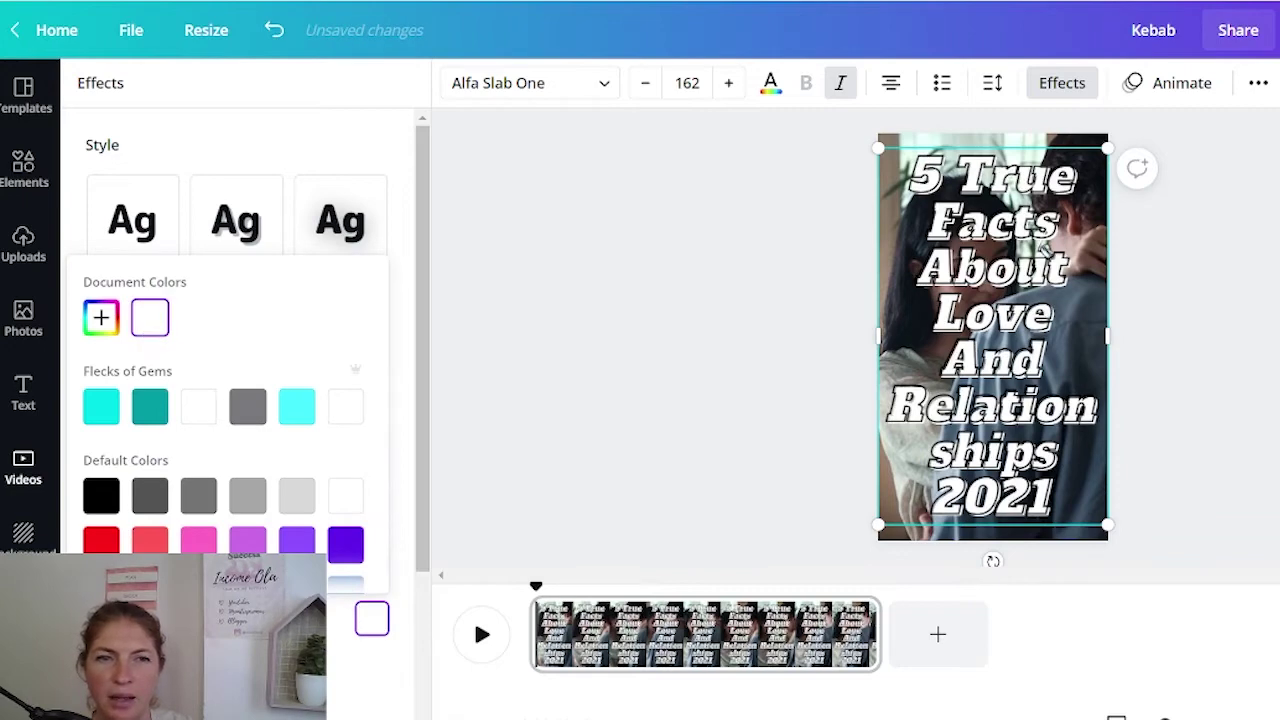
pyautogui.press('Escape')
pyautogui.scroll(-2, 82, 340)
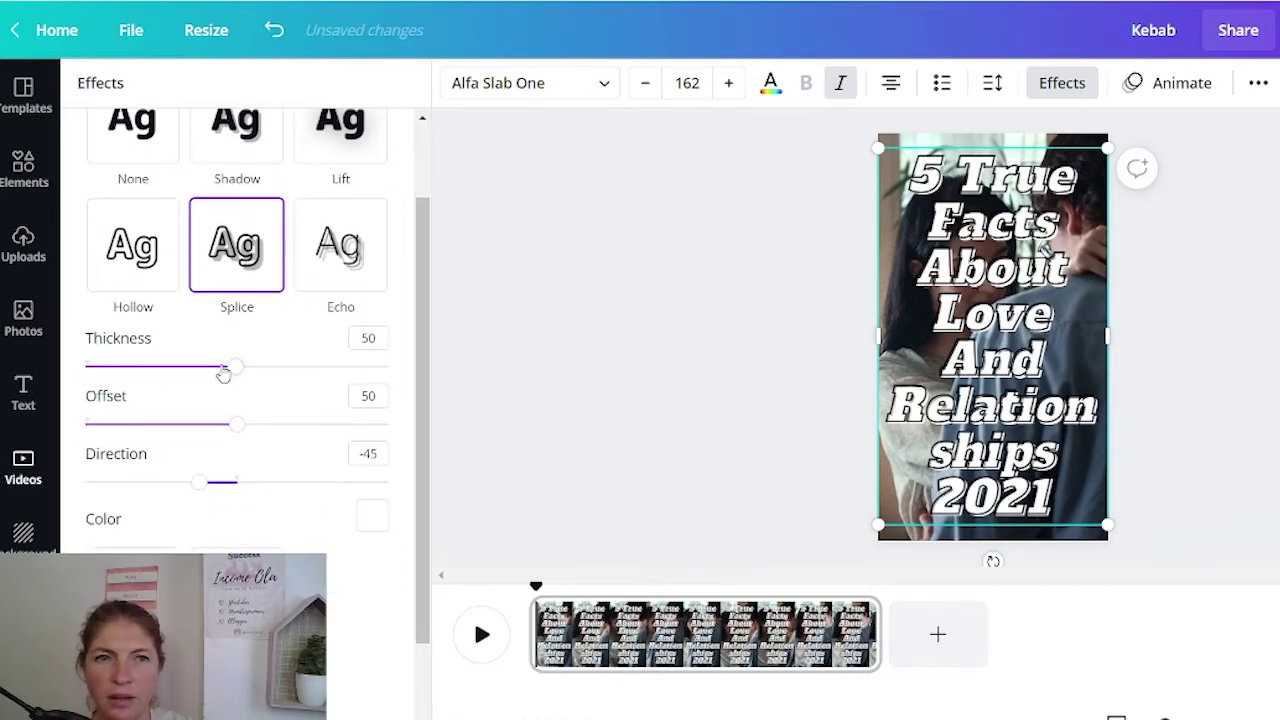
pyautogui.moveTo(240, 371); pyautogui.dragTo(406, 384)
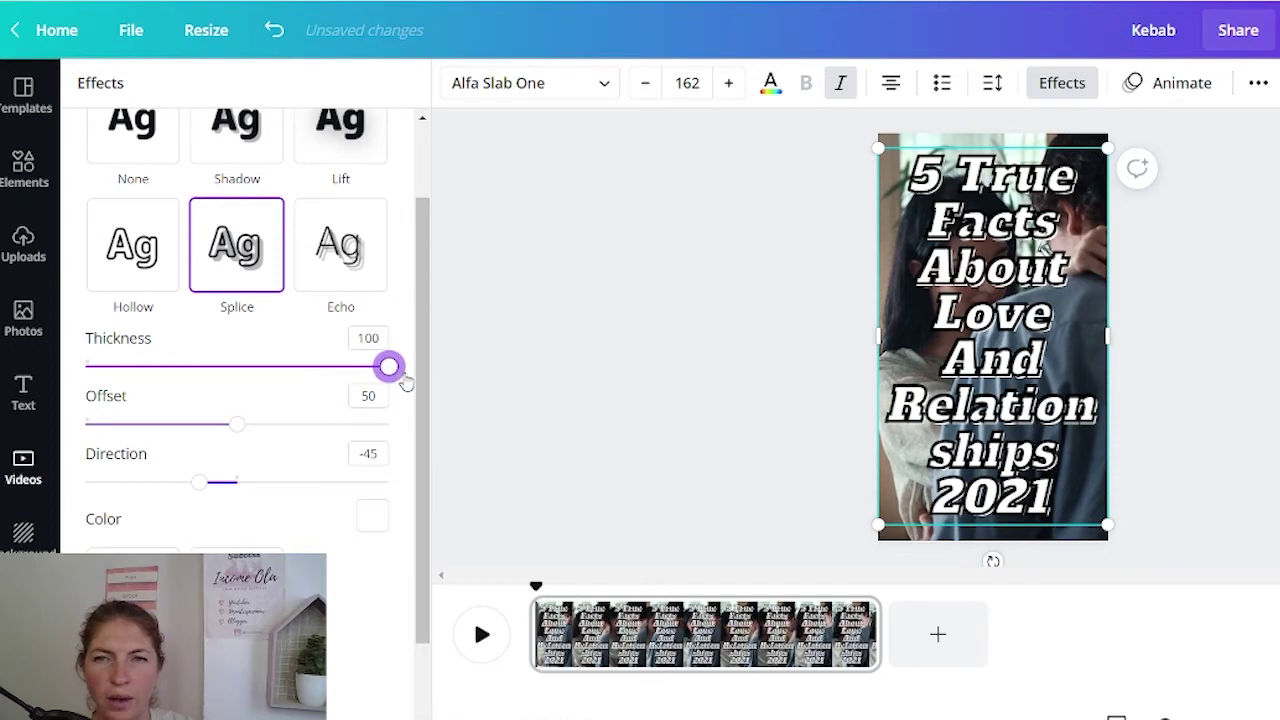
# - Set the title's Splice effect offset to 0
pyautogui.moveTo(237, 431); pyautogui.dragTo(78, 444)
pyautogui.scroll(-1, 340, 486)
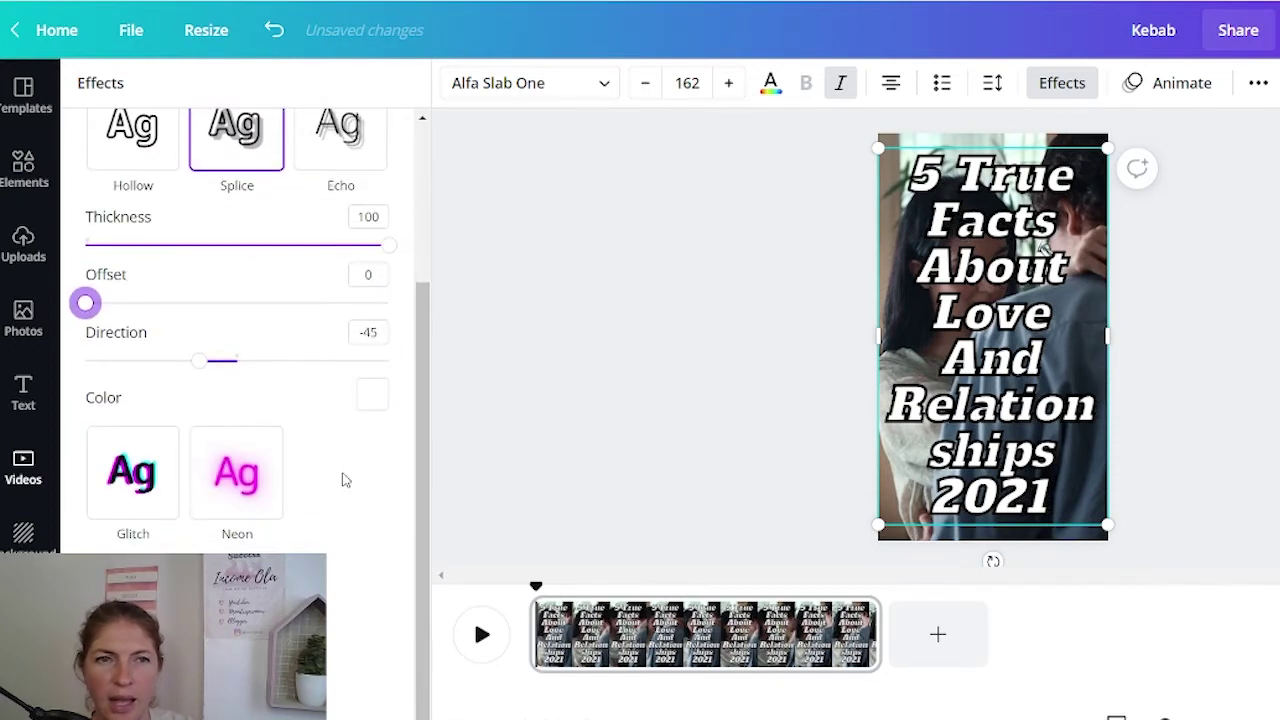
pyautogui.click(851, 277)
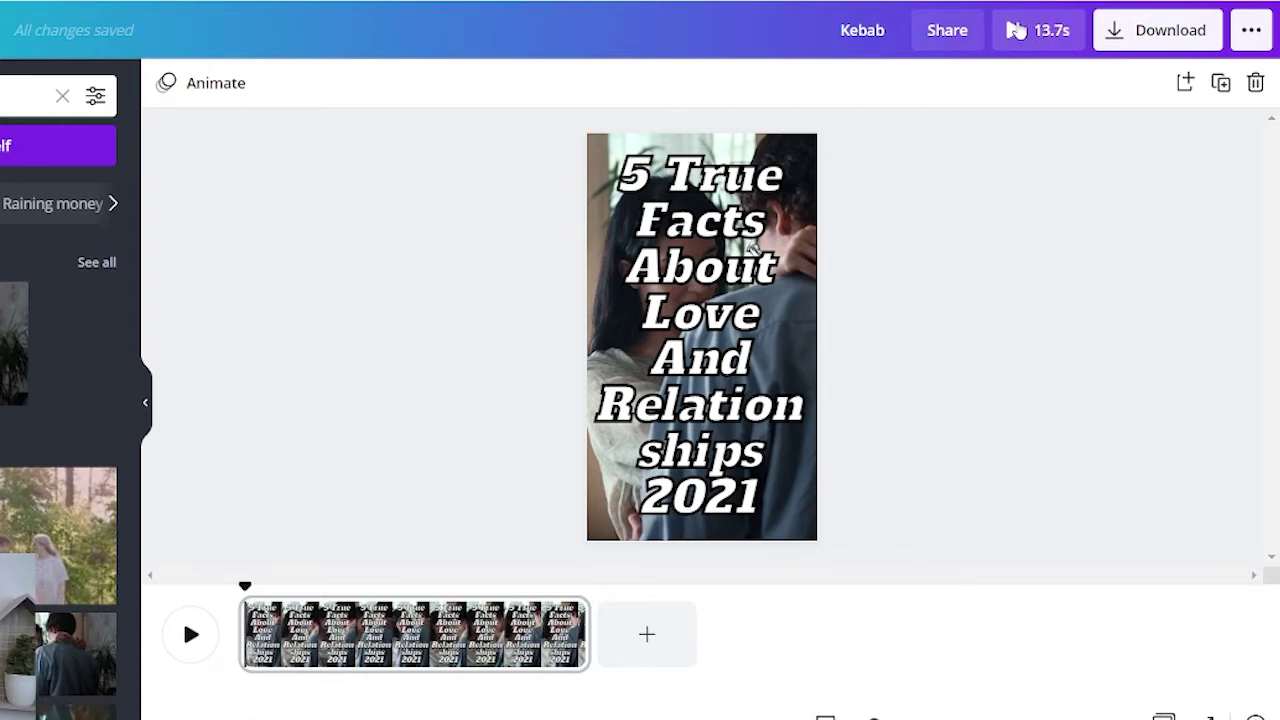
# - Trim the couple clip on the first page to 4.0 seconds and add a blank second page
pyautogui.click(790, 140)
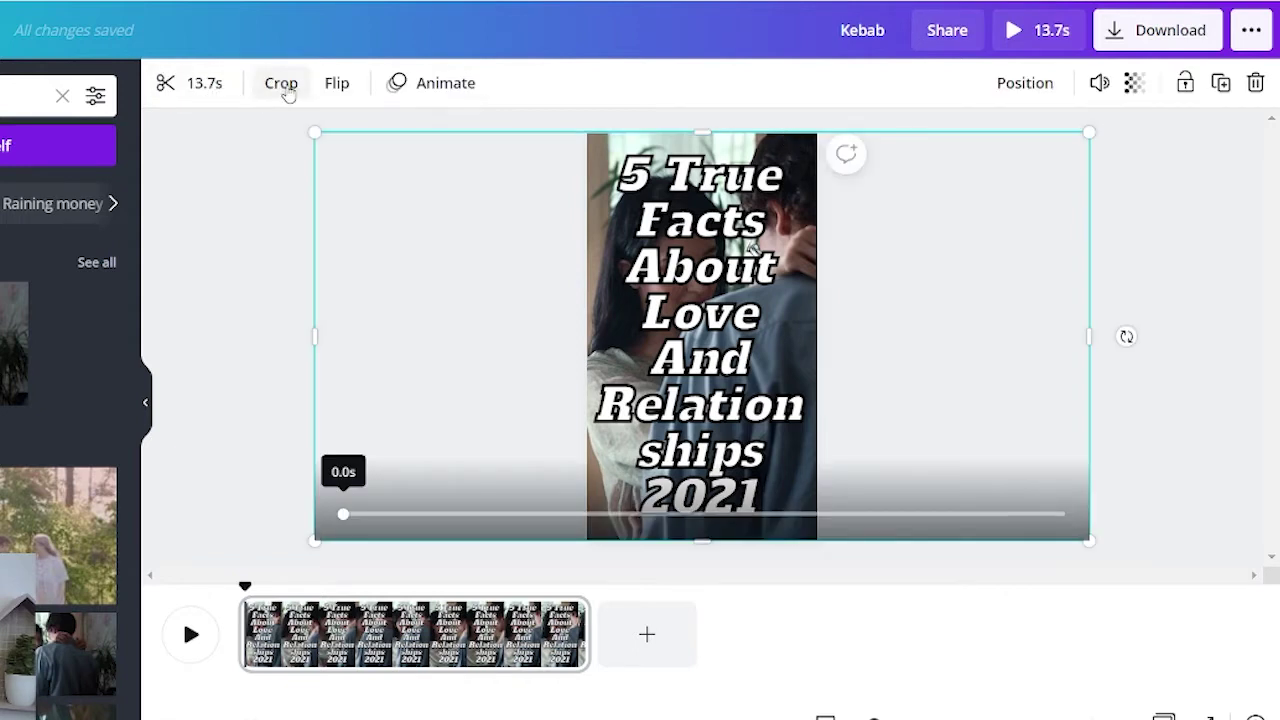
pyautogui.click(205, 83)
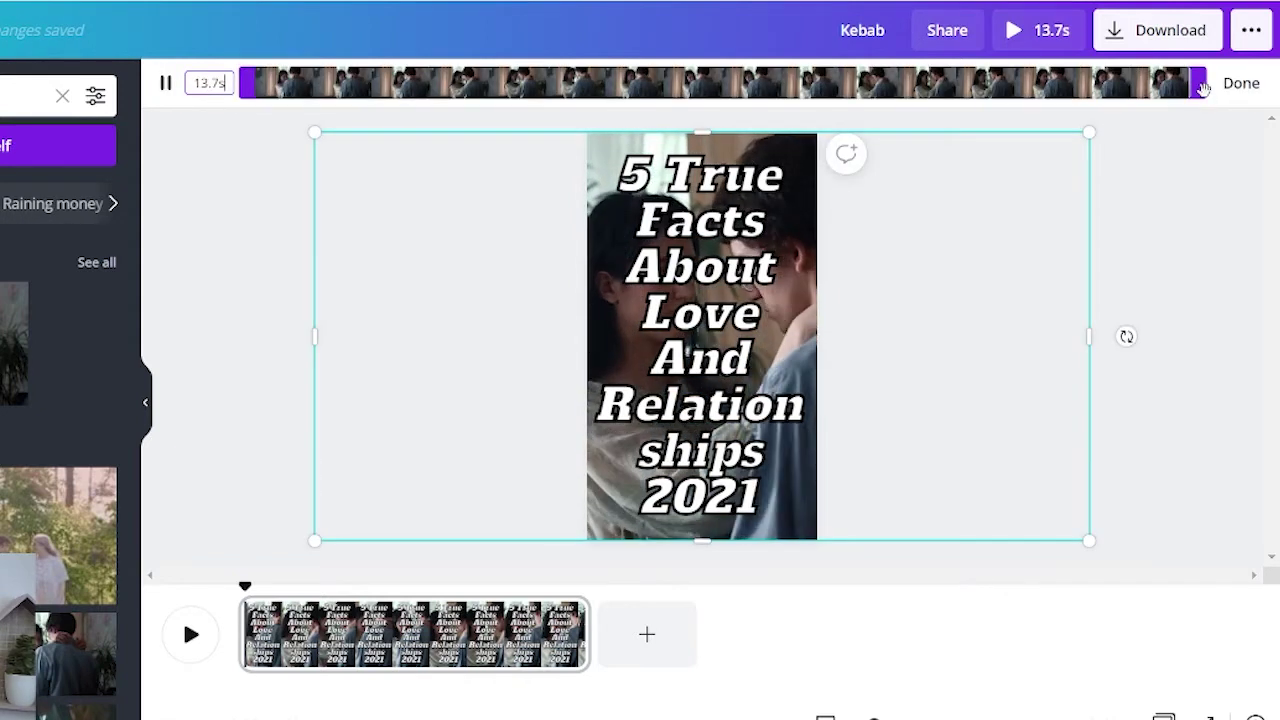
pyautogui.moveTo(1207, 90); pyautogui.dragTo(575, 92)
pyautogui.moveTo(522, 92); pyautogui.dragTo(537, 92)
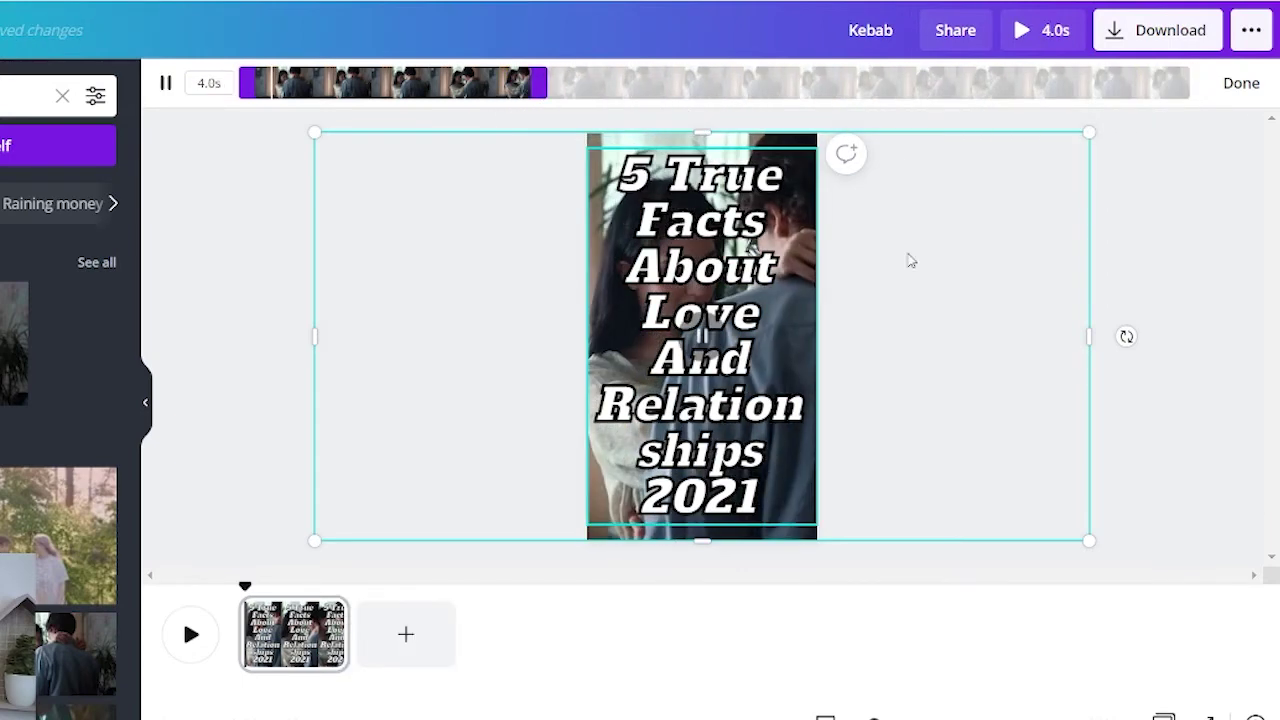
pyautogui.click(1241, 83)
pyautogui.click(220, 251)
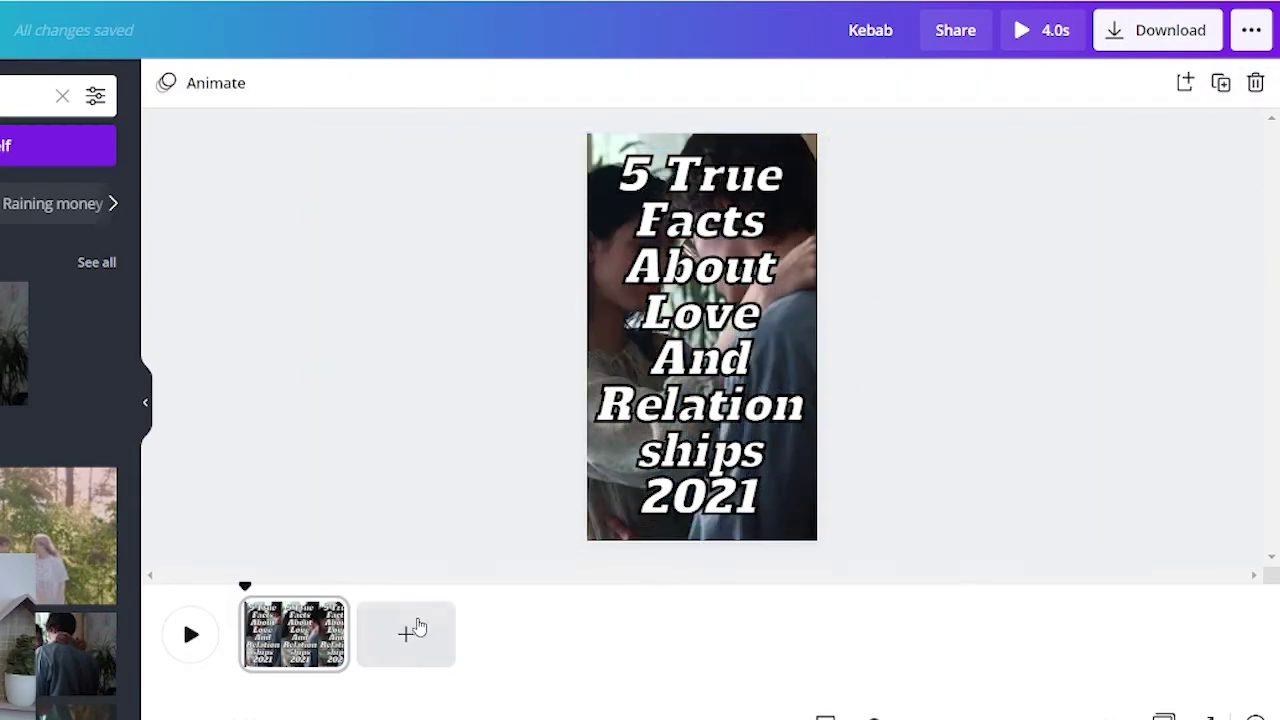
pyautogui.click(404, 651)
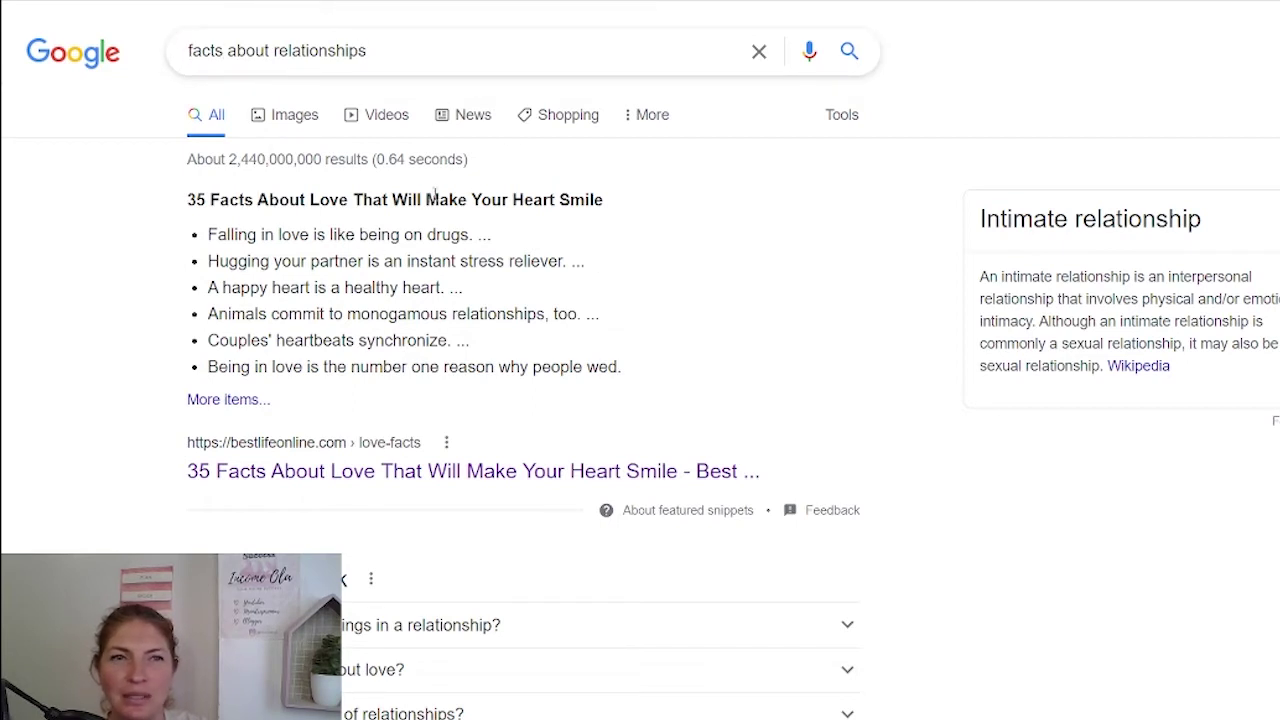
# - Switch to the browser, open the article "35 Facts About Love That Will Make Your Heart Smile" and copy its first fact's text
pyautogui.click(418, 474)
pyautogui.scroll(-7, 1092, 410)
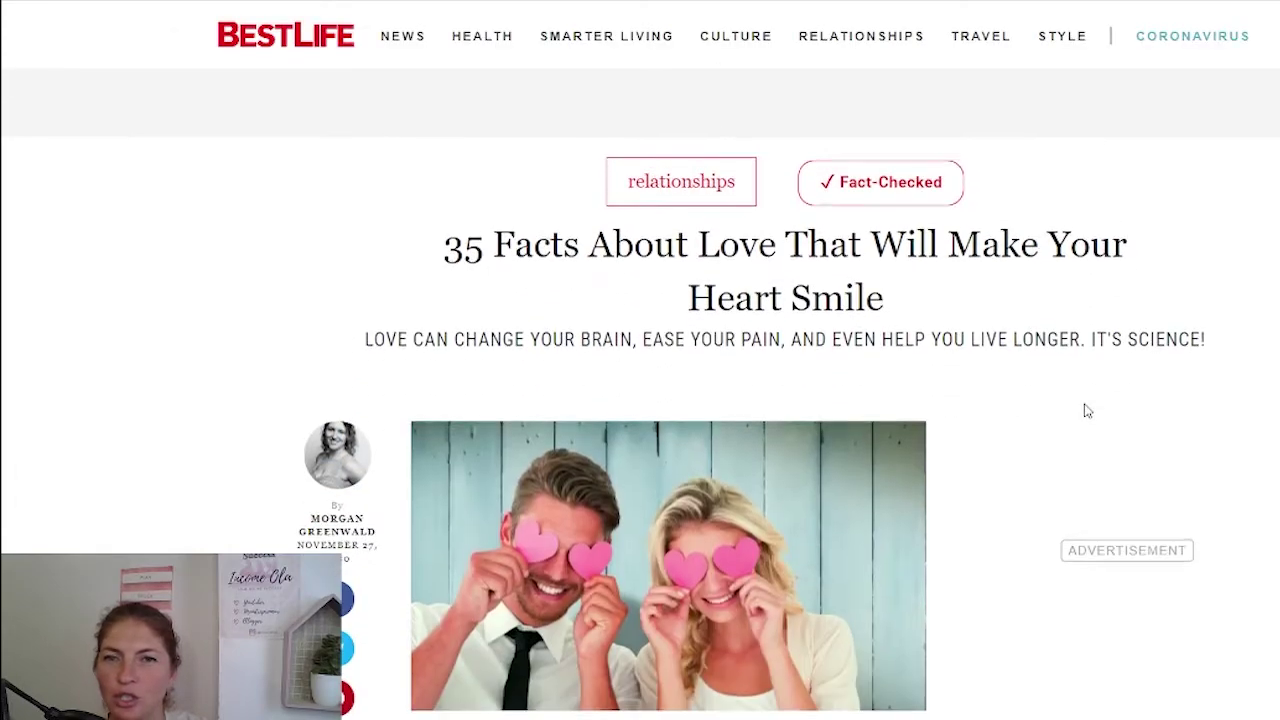
pyautogui.scroll(-7, 1101, 346)
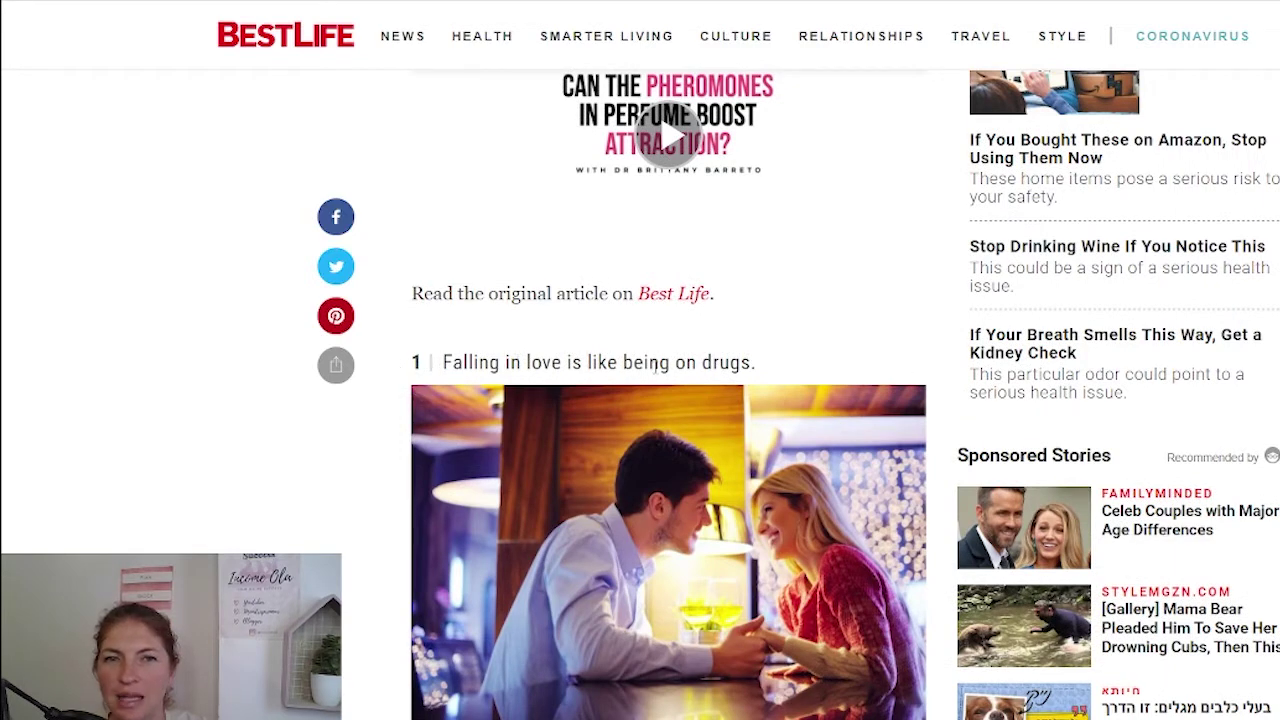
pyautogui.moveTo(750, 364); pyautogui.dragTo(462, 362)
pyautogui.rightClick(455, 364)
pyautogui.click(495, 385)
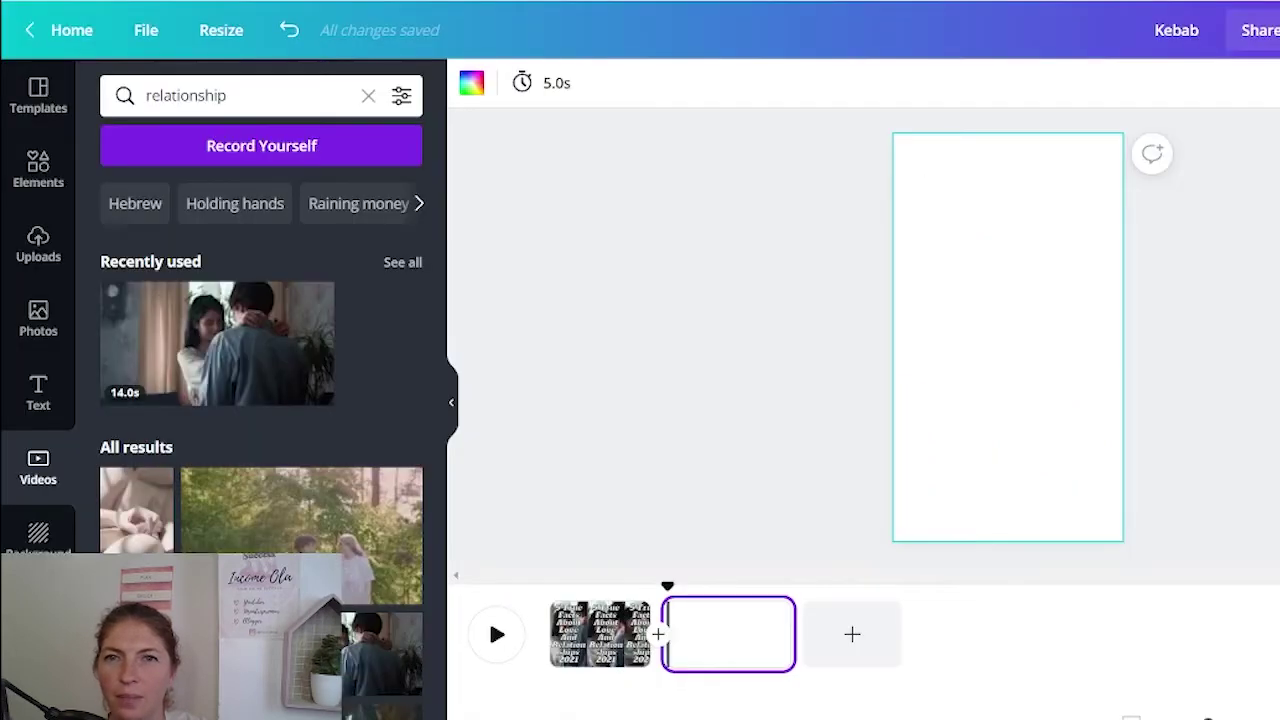
# - Fill the blank second page with the 1:14 relationship clip of the couple sitting at a breakfast table
pyautogui.scroll(-5, 297, 388)
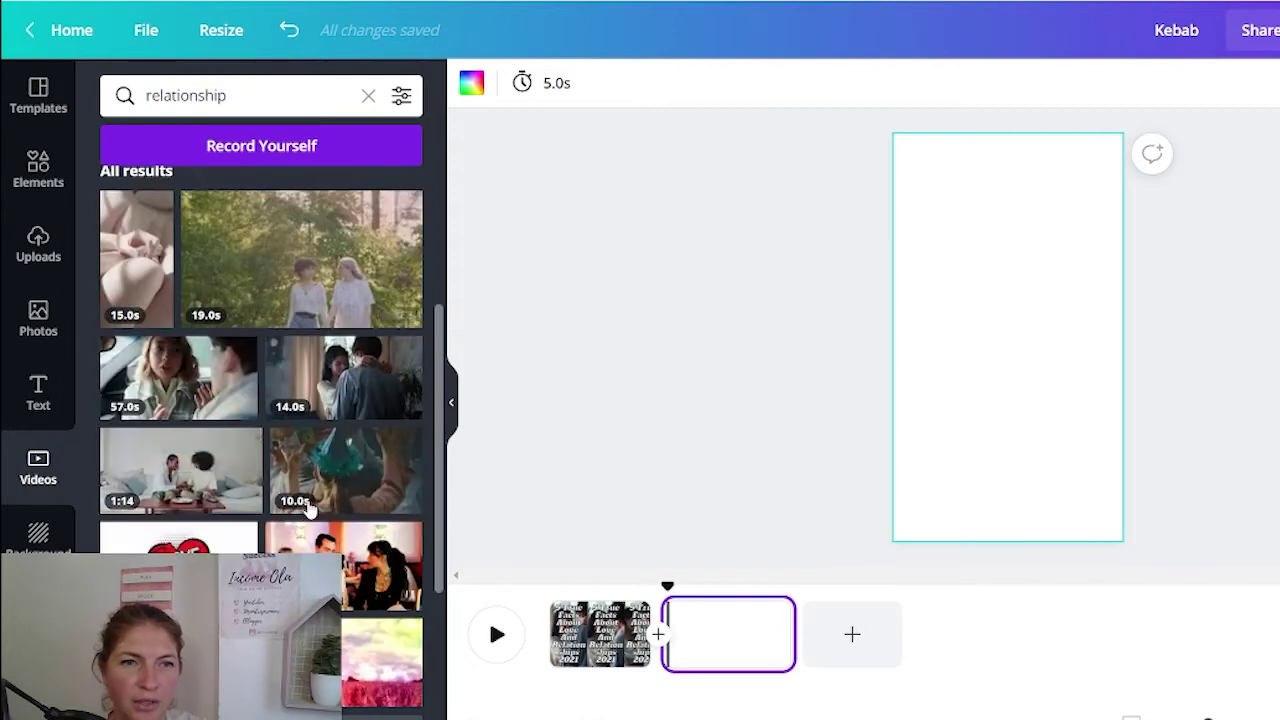
pyautogui.scroll(-1, 297, 388)
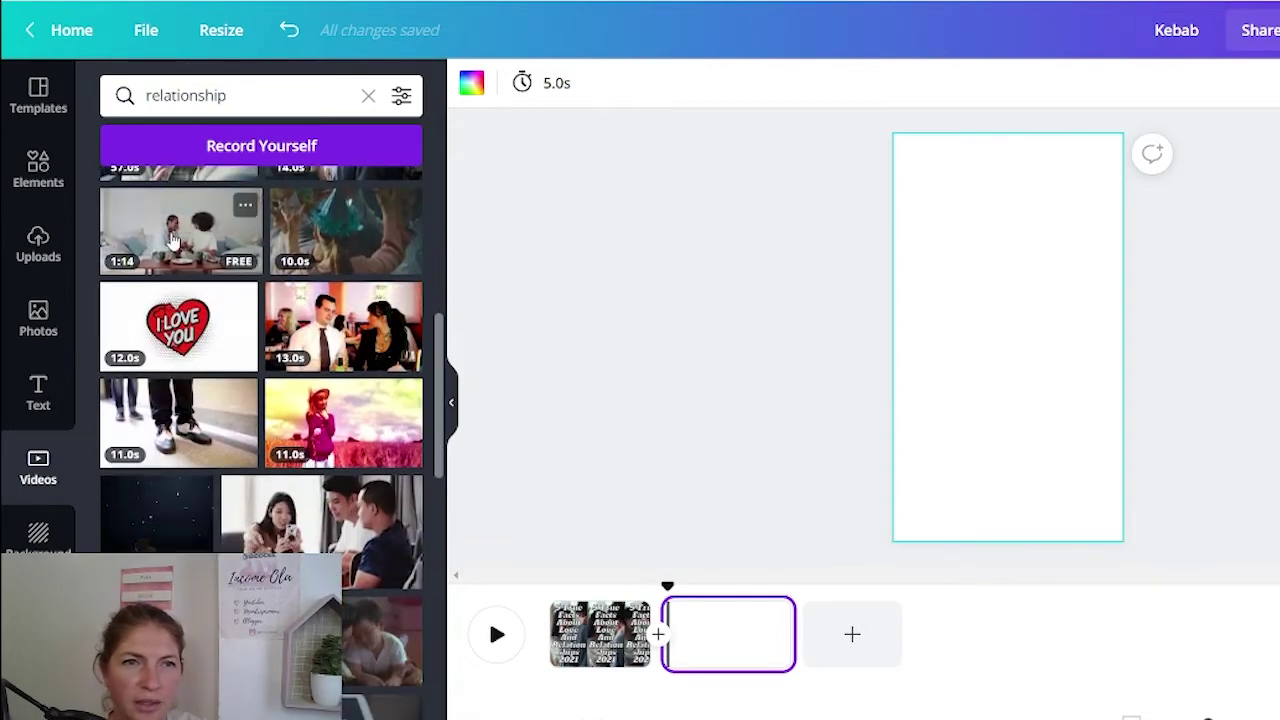
pyautogui.moveTo(188, 232); pyautogui.dragTo(903, 354)
# - Duplicate the styled title text on the first page and move the copy onto the second page
pyautogui.click(38, 393)
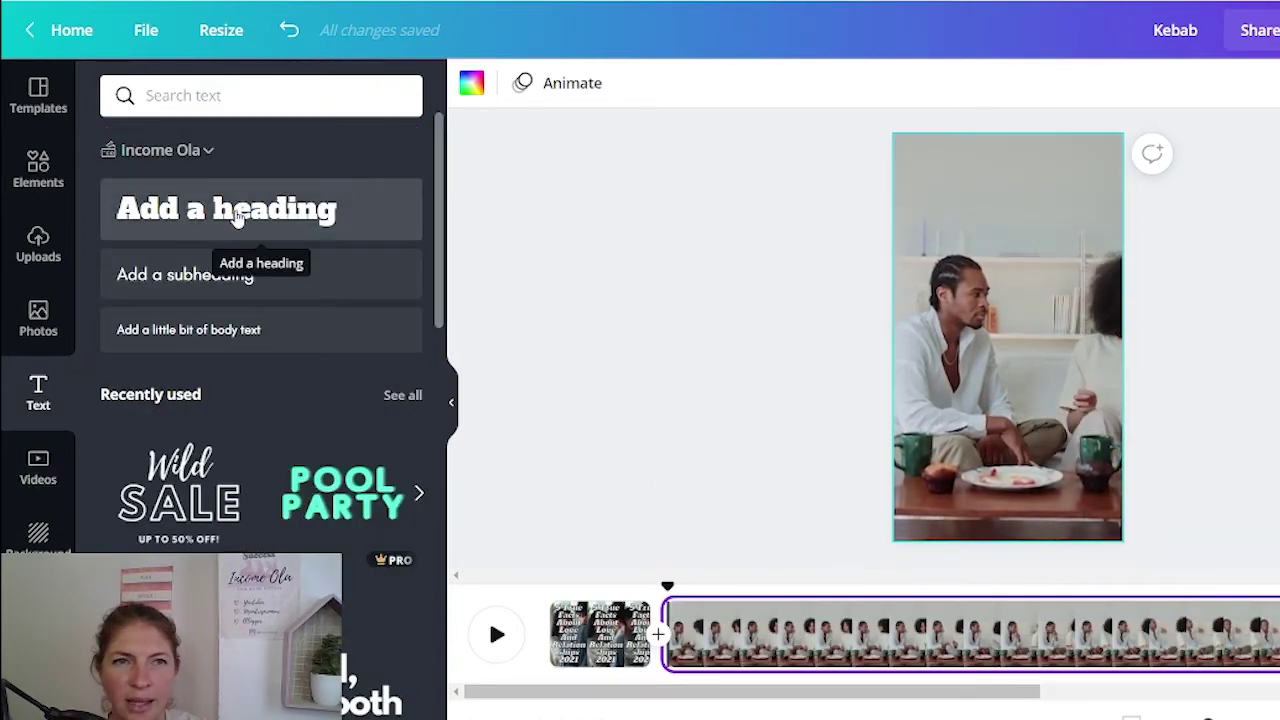
pyautogui.click(608, 630)
pyautogui.click(1008, 250)
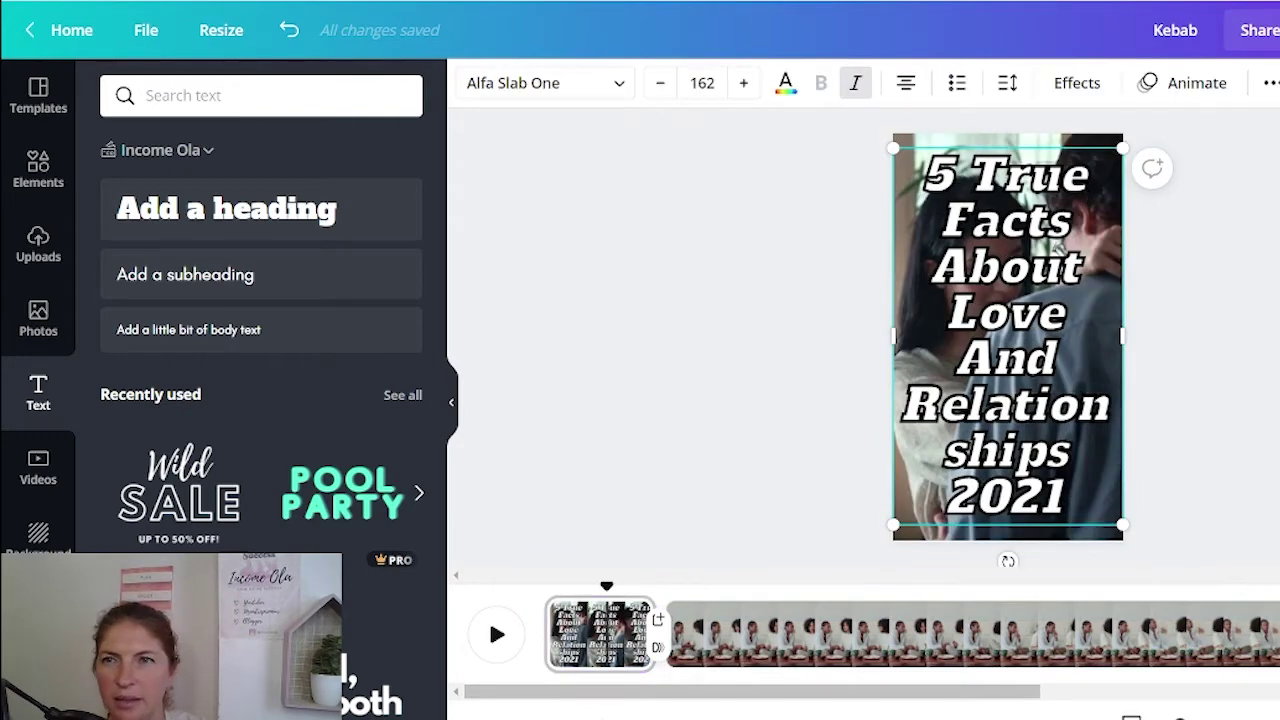
pyautogui.click(1271, 83)
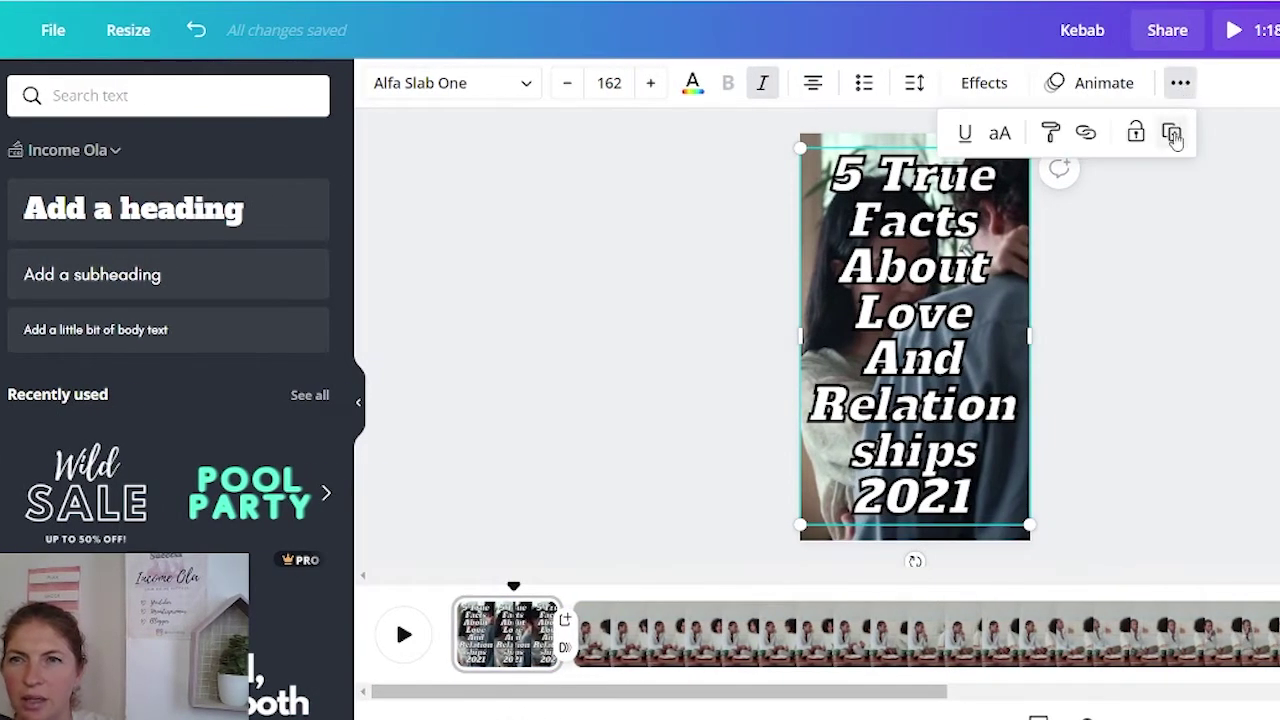
pyautogui.click(1173, 134)
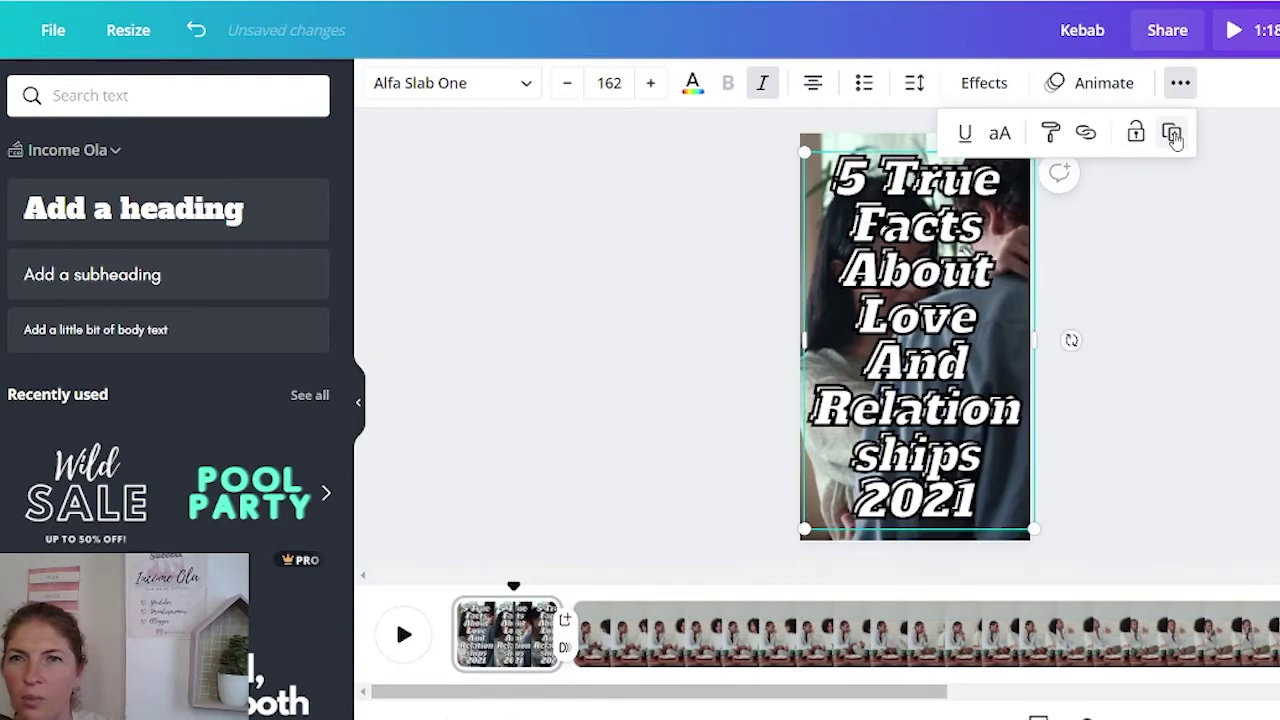
pyautogui.moveTo(944, 285); pyautogui.dragTo(765, 640)
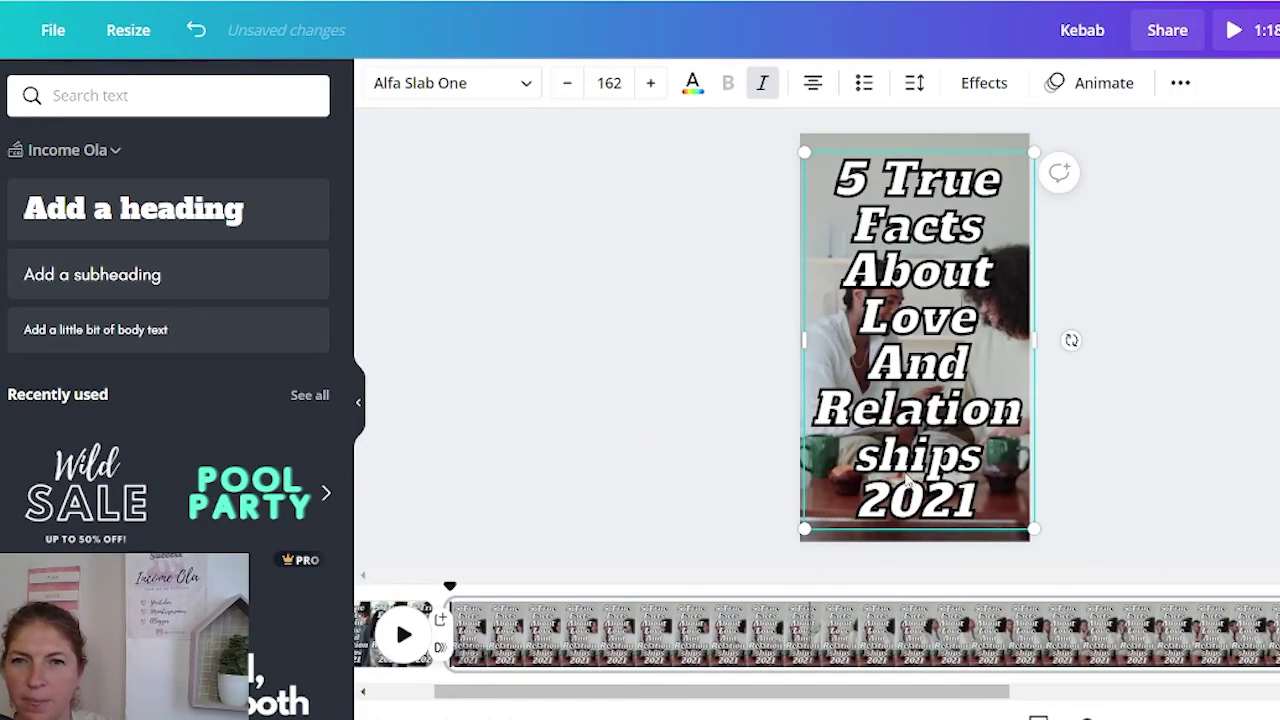
# - Replace the second page's title copy with the copied fact "Falling in love is like being on drugs"
pyautogui.click(658, 625)
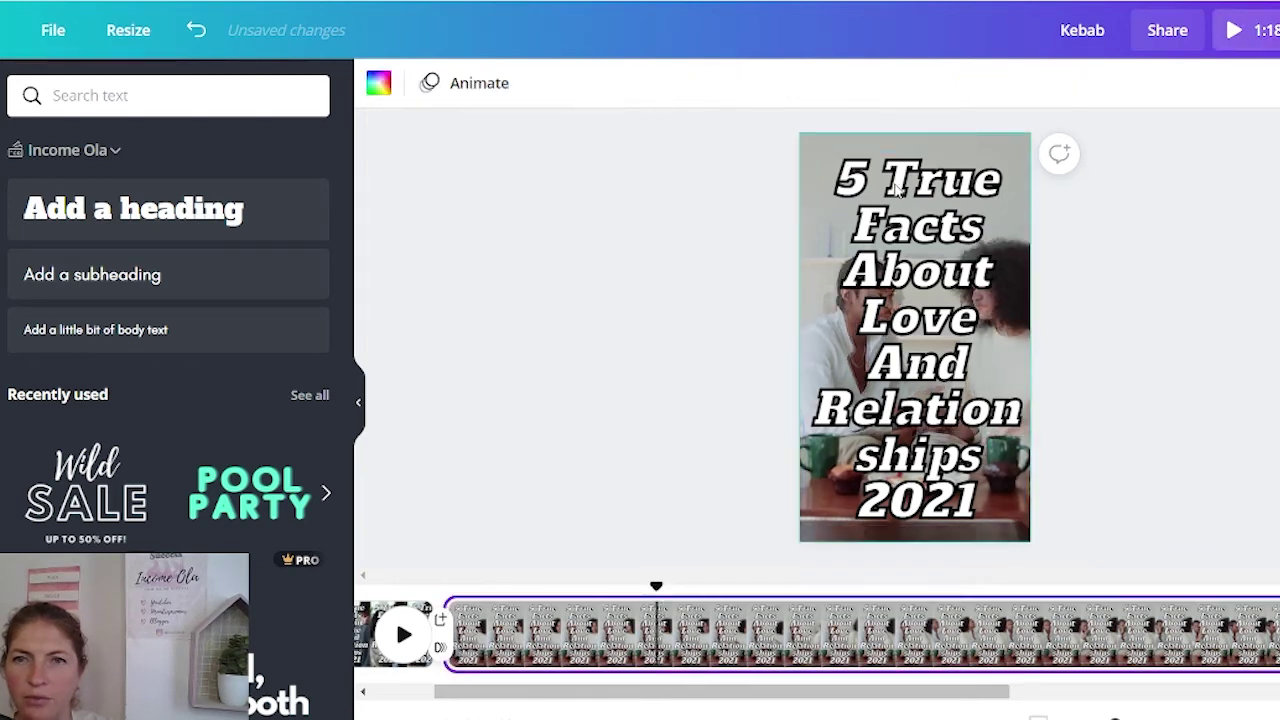
pyautogui.moveTo(940, 460); pyautogui.dragTo(843, 190)
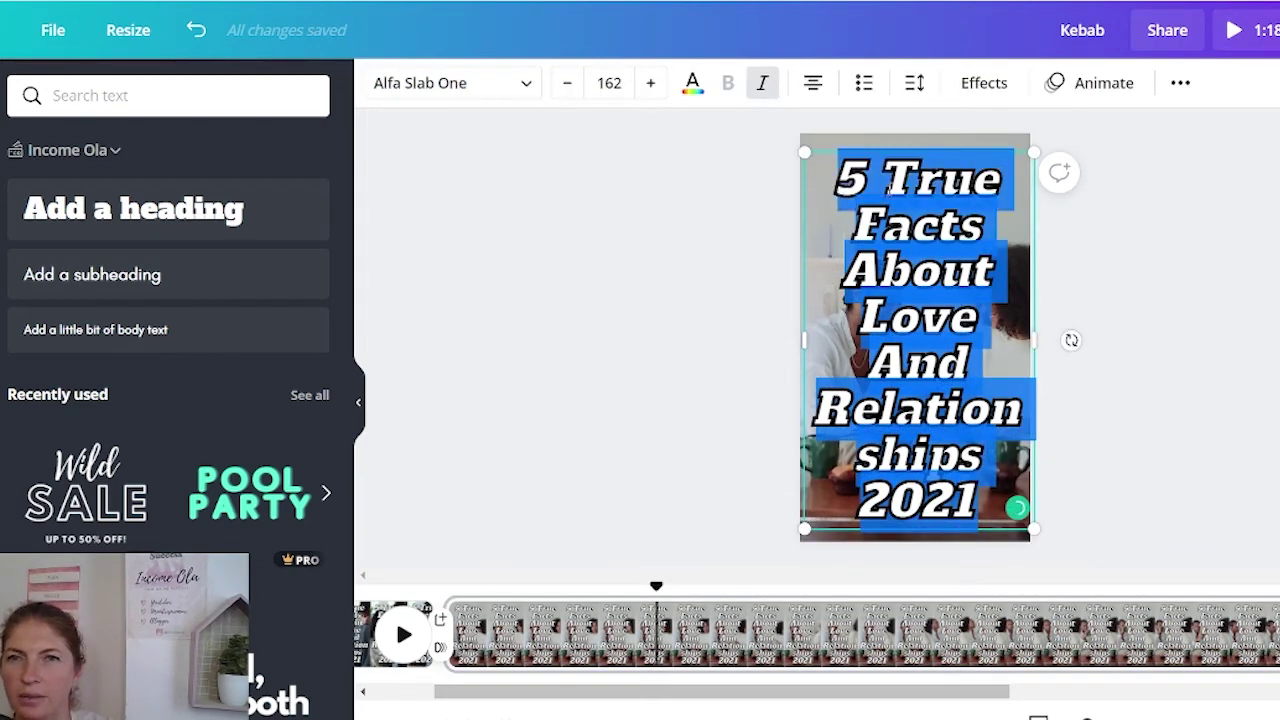
pyautogui.rightClick(898, 182)
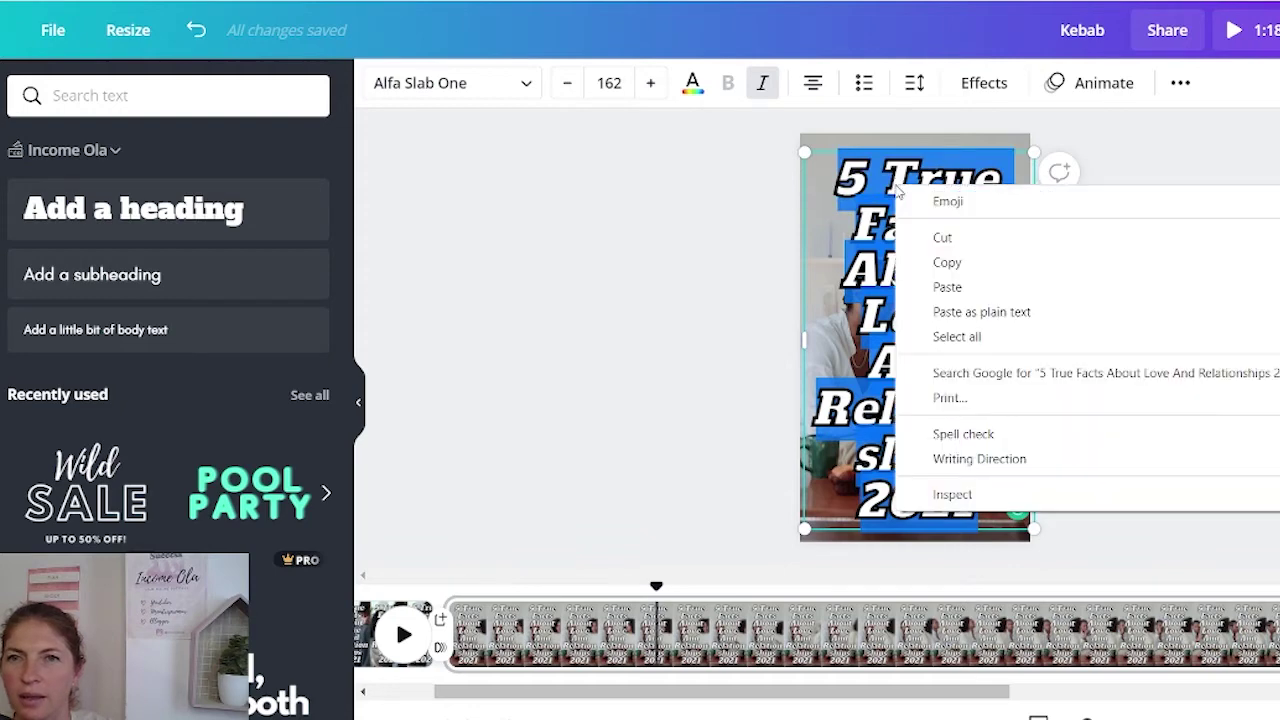
pyautogui.click(948, 287)
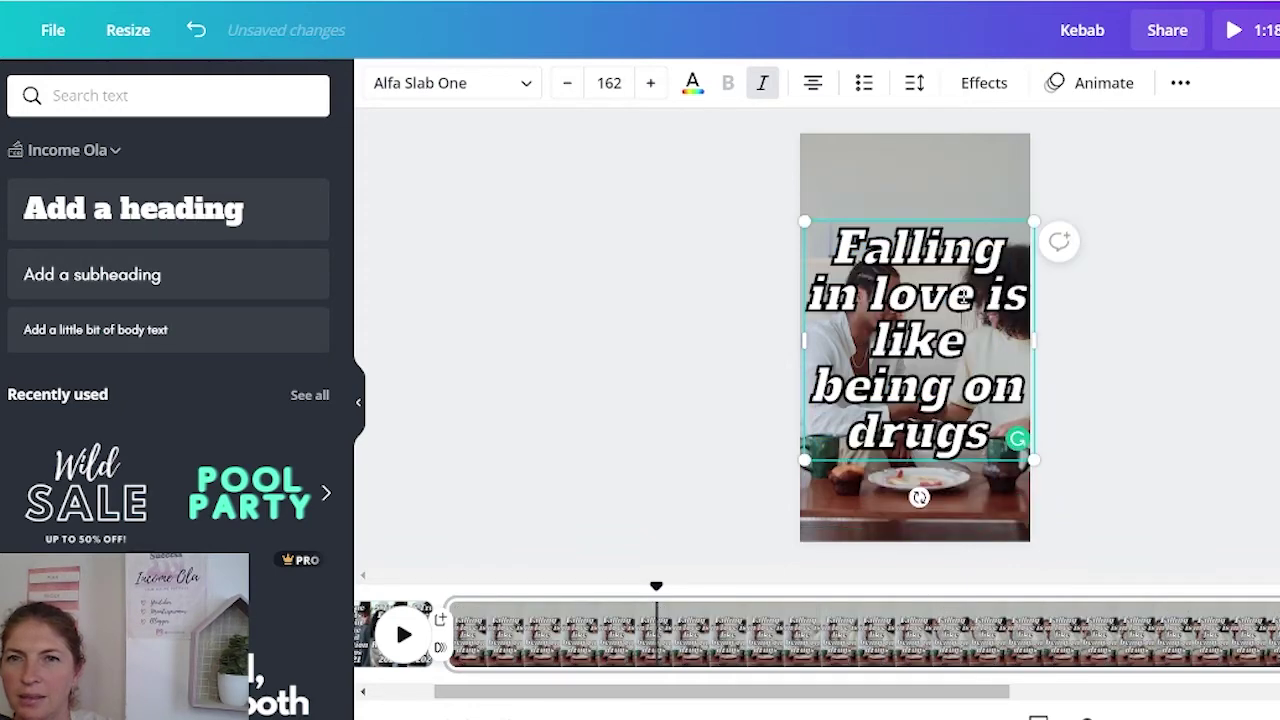
pyautogui.click(1151, 297)
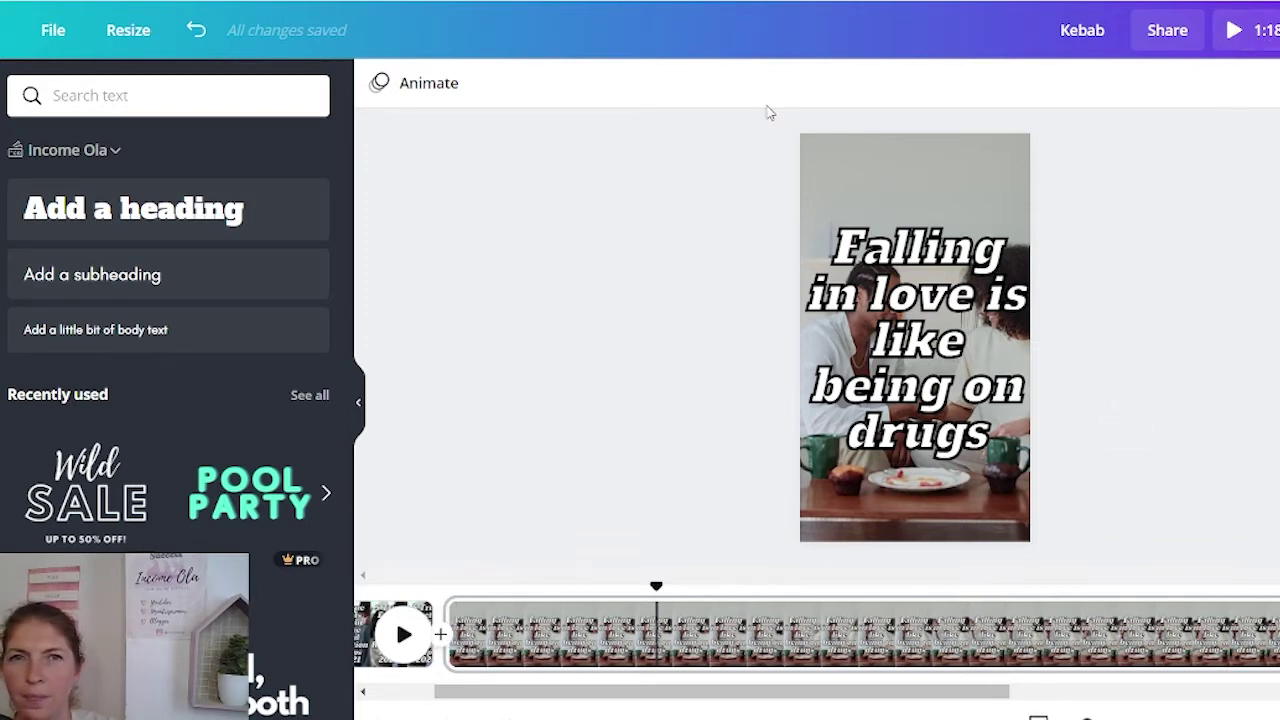
# - Trim the breakfast couple clip on the second page to 4.0 seconds
pyautogui.click(997, 162)
pyautogui.click(452, 94)
pyautogui.moveTo(1275, 83); pyautogui.dragTo(527, 88)
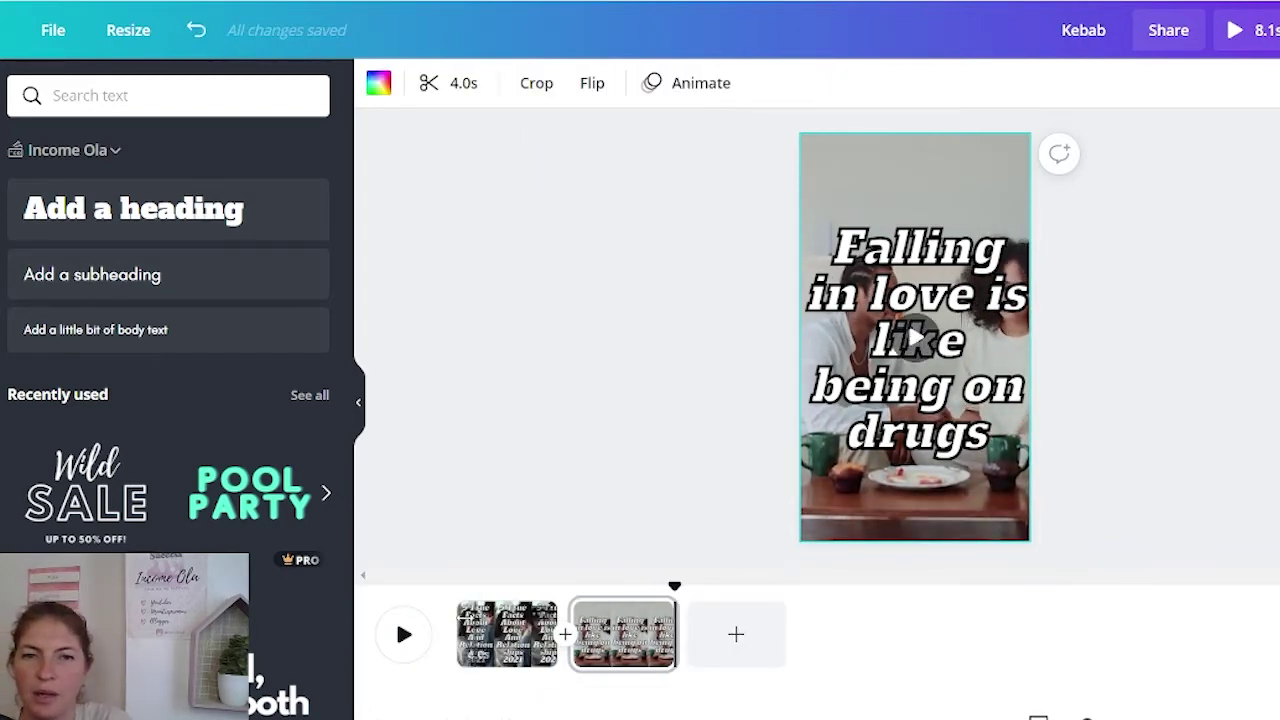
# - Add a blank third page and filter the relationship video results by the Free price option
pyautogui.moveTo(625, 636)
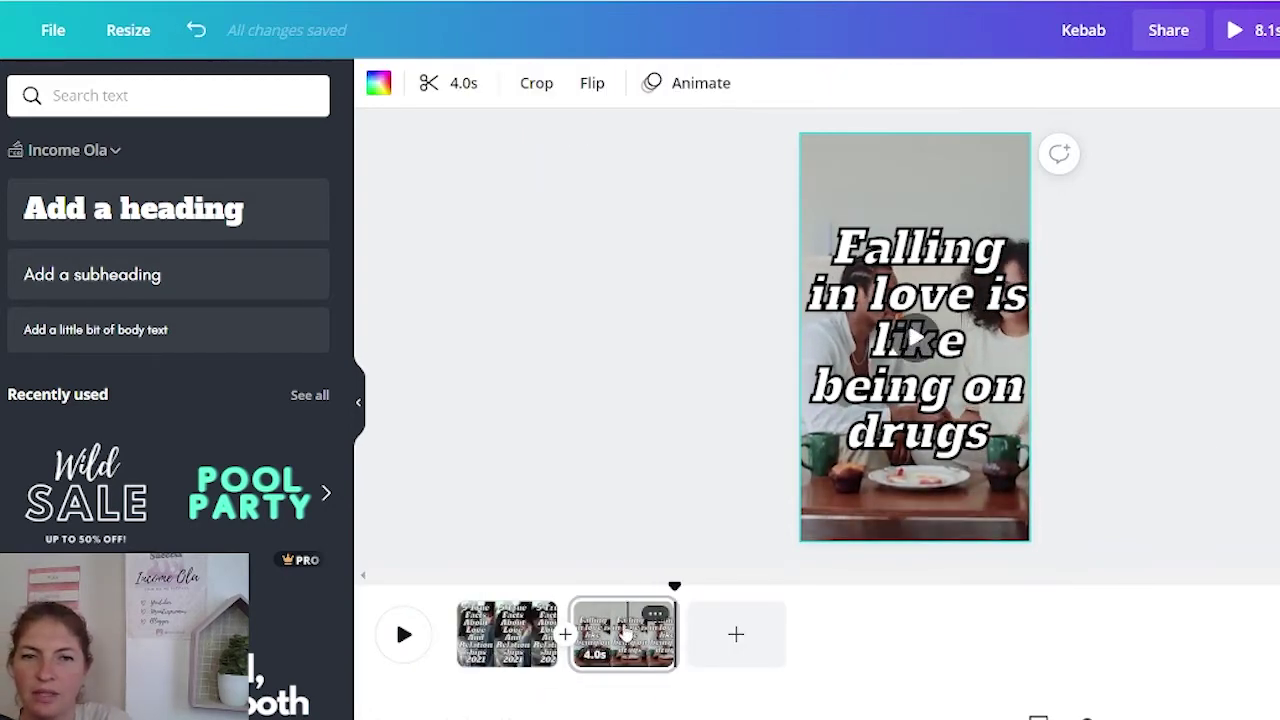
pyautogui.click(737, 640)
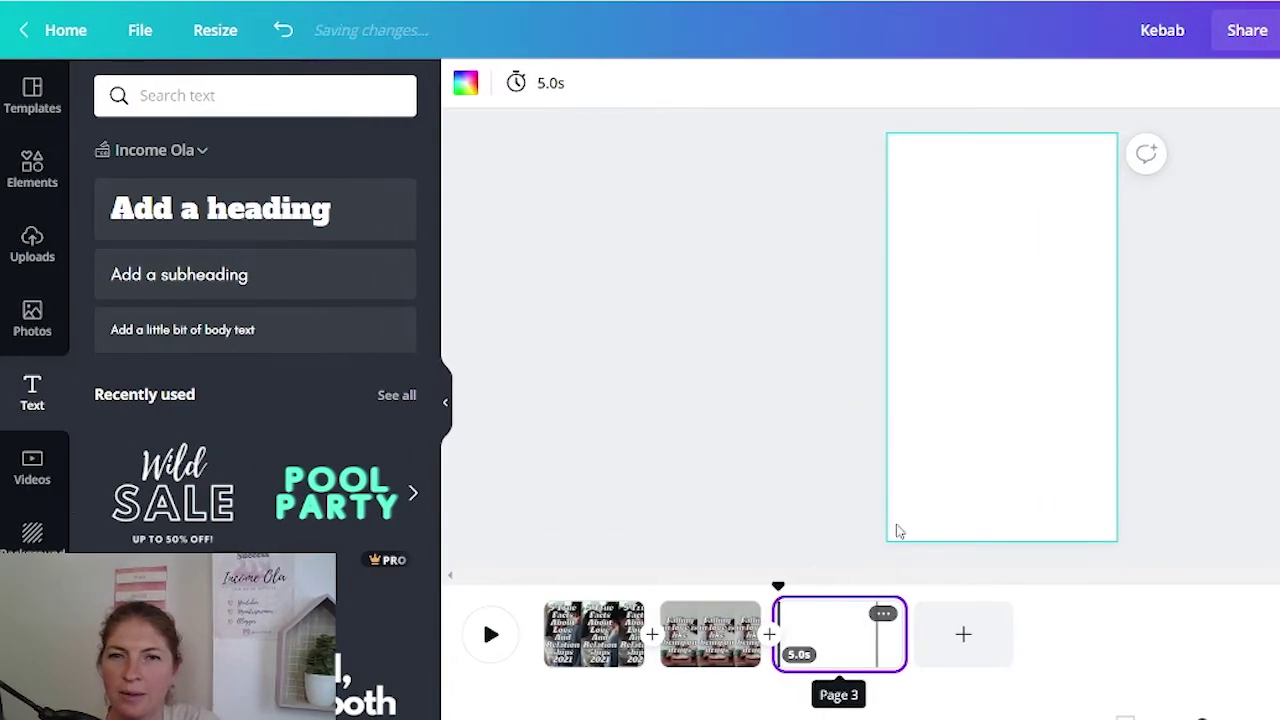
pyautogui.click(18, 478)
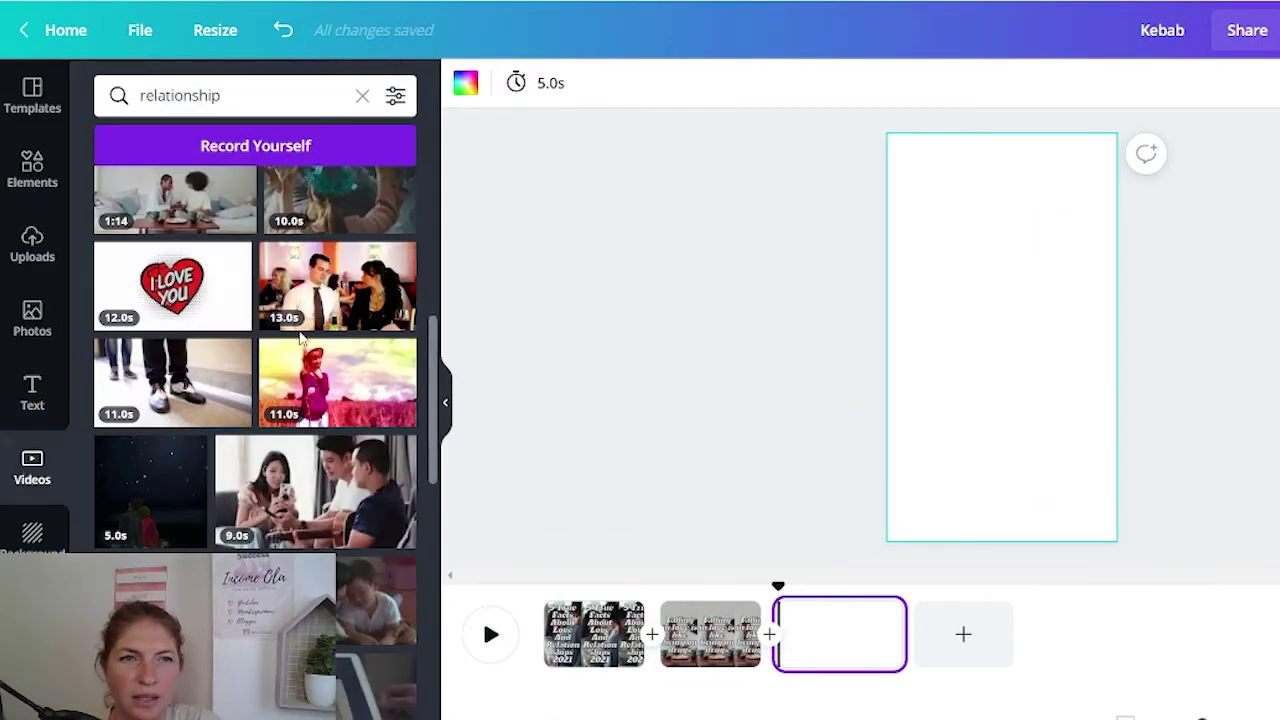
pyautogui.scroll(-5, 192, 484)
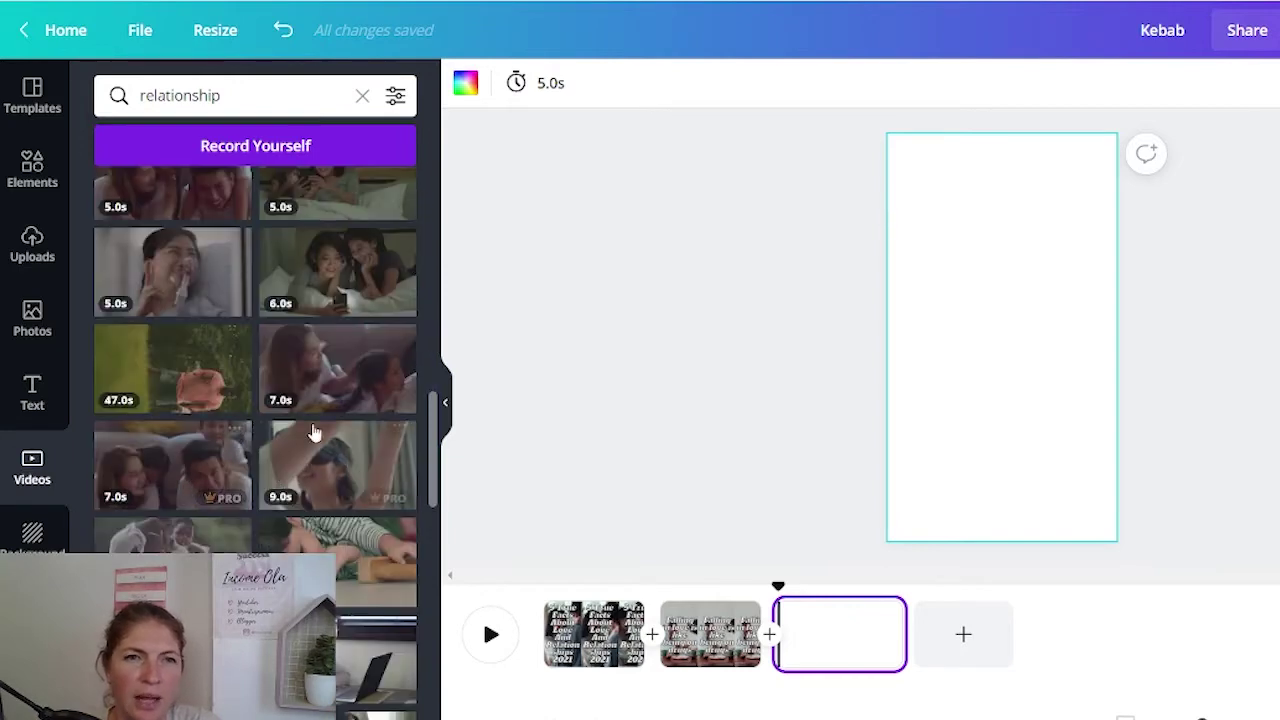
pyautogui.scroll(1, 302, 437)
pyautogui.scroll(2, 334, 400)
pyautogui.scroll(3, 280, 430)
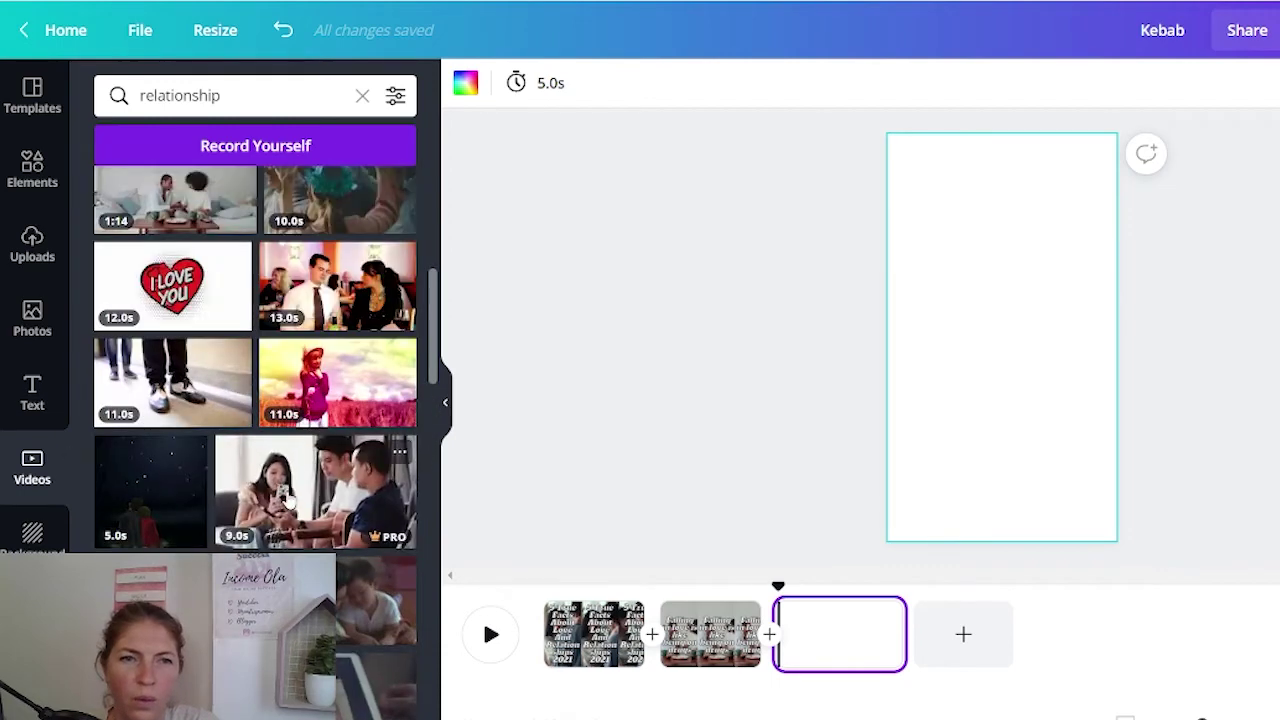
pyautogui.scroll(3, 170, 300)
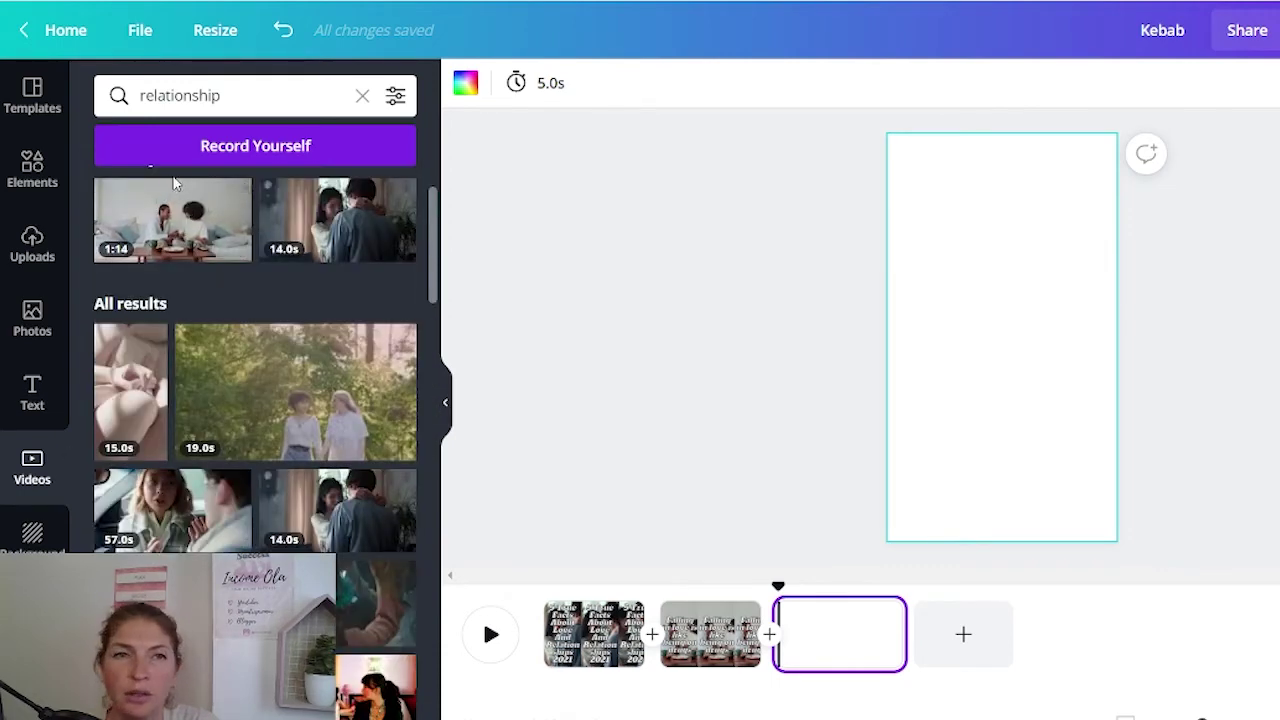
pyautogui.click(396, 97)
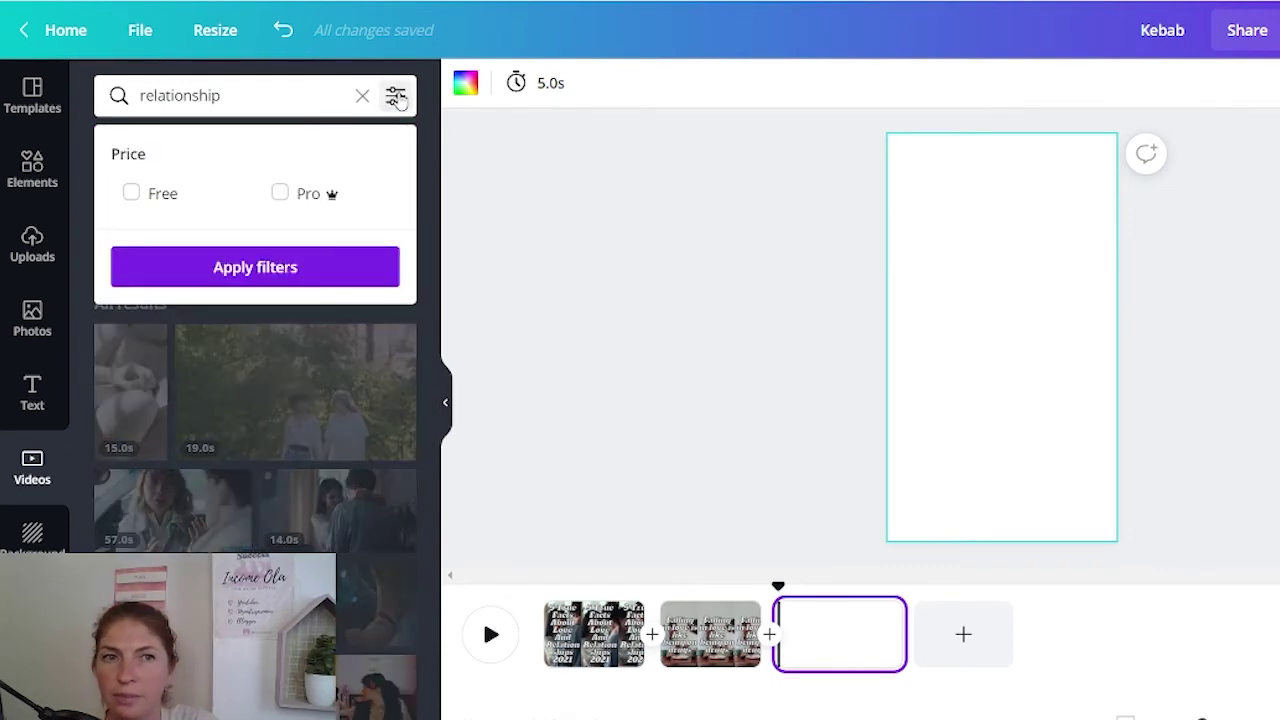
pyautogui.click(133, 195)
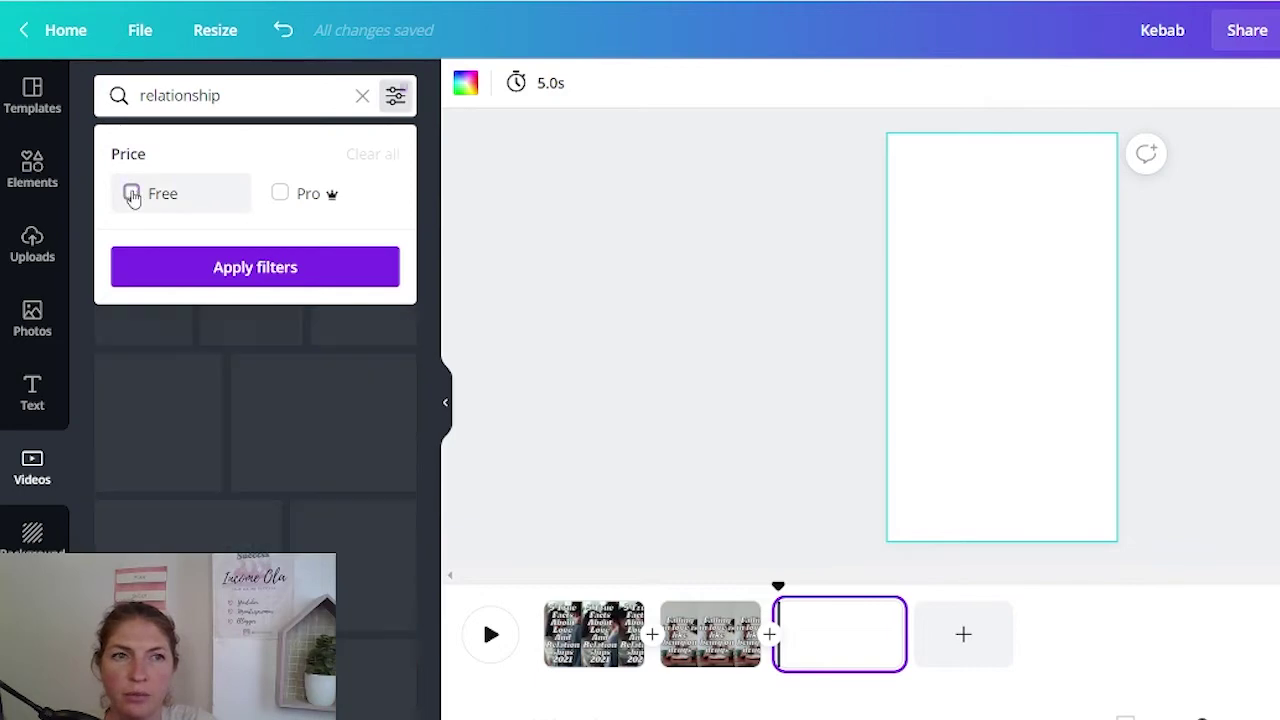
pyautogui.click(262, 268)
# - Fill the blank third page with a free clip of a couple from the filtered relationship results
pyautogui.scroll(-3, 214, 366)
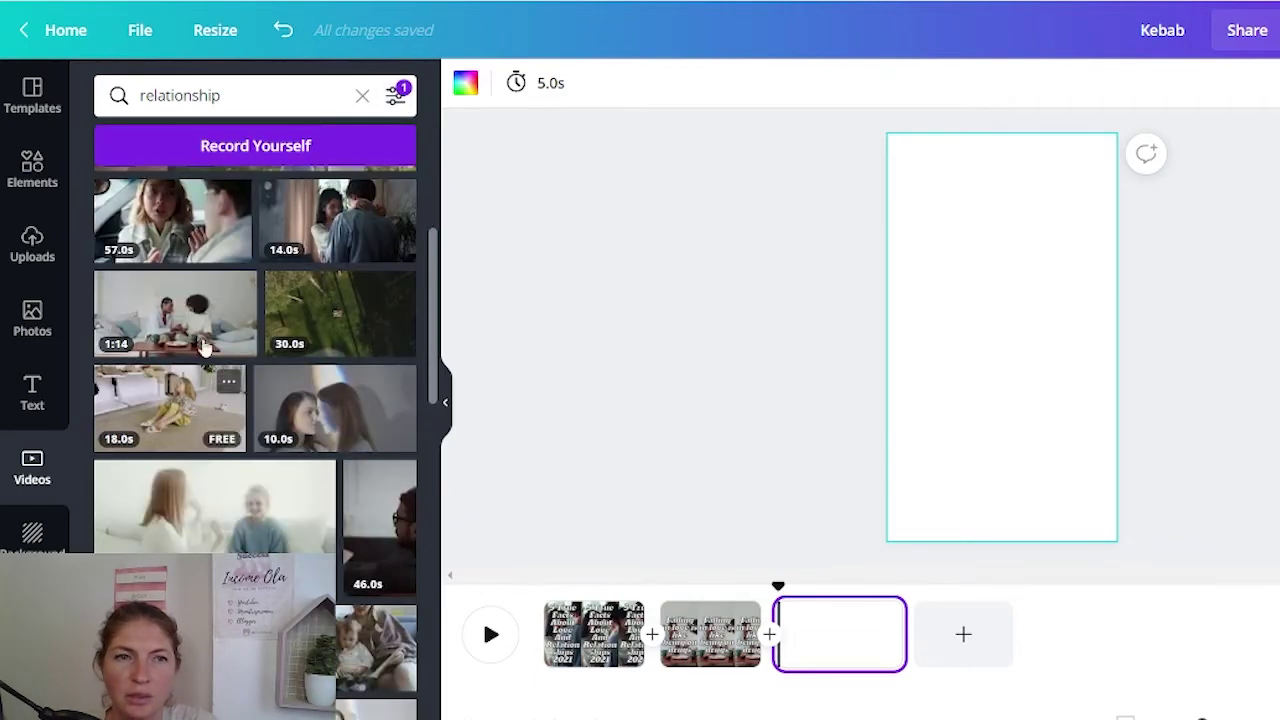
pyautogui.scroll(-2, 226, 480)
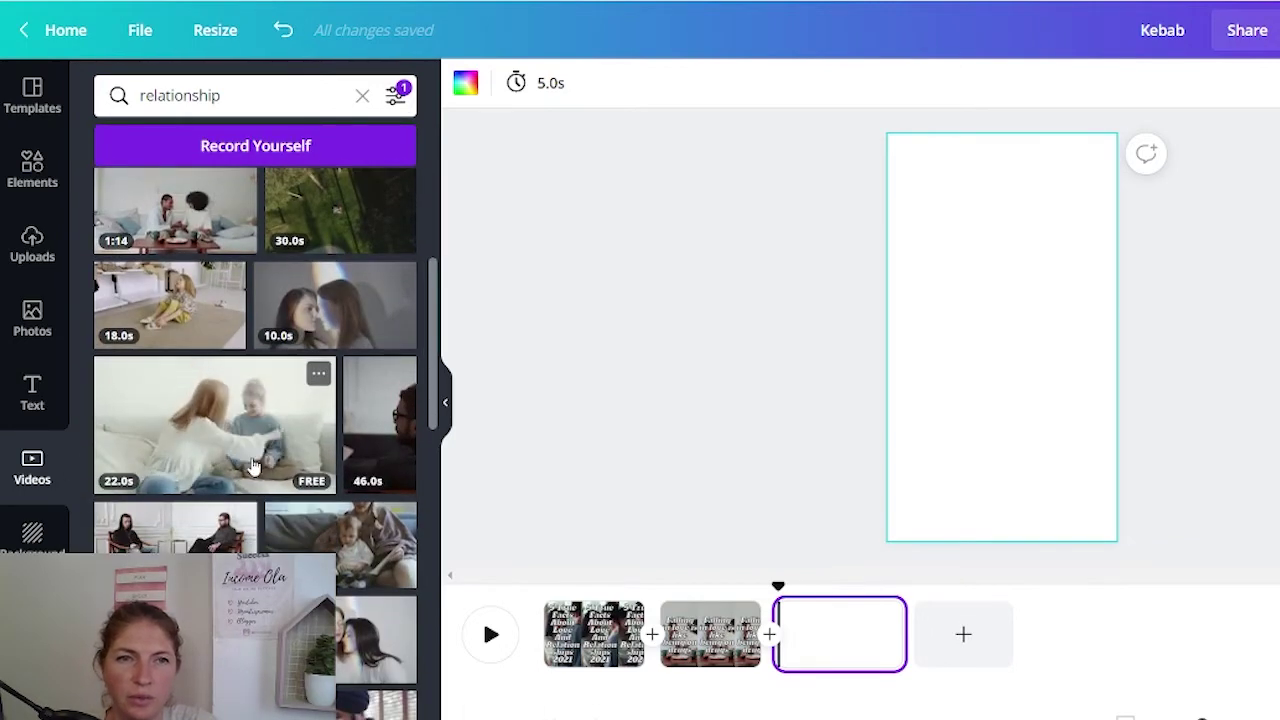
pyautogui.scroll(-3, 249, 457)
pyautogui.moveTo(305, 335); pyautogui.dragTo(899, 331)
# - Duplicate the second page's styled title and move the copy onto the couple clip on the third page
pyautogui.click(700, 634)
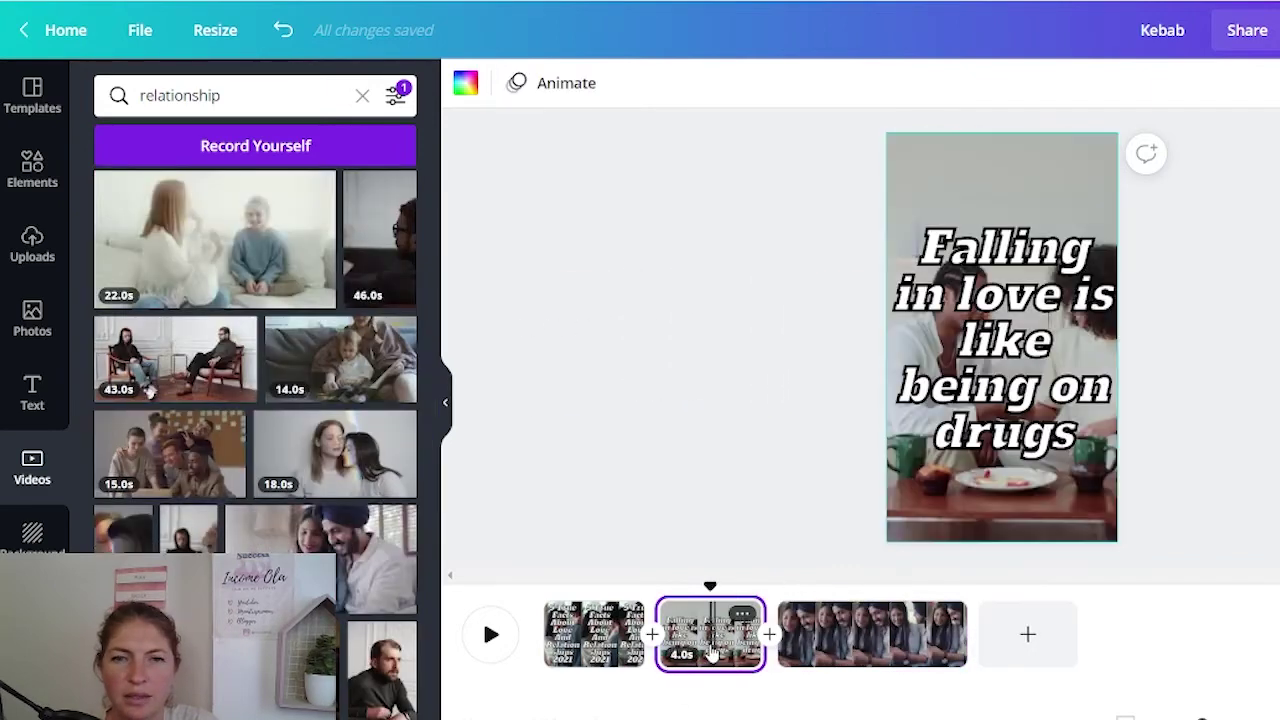
pyautogui.click(971, 425)
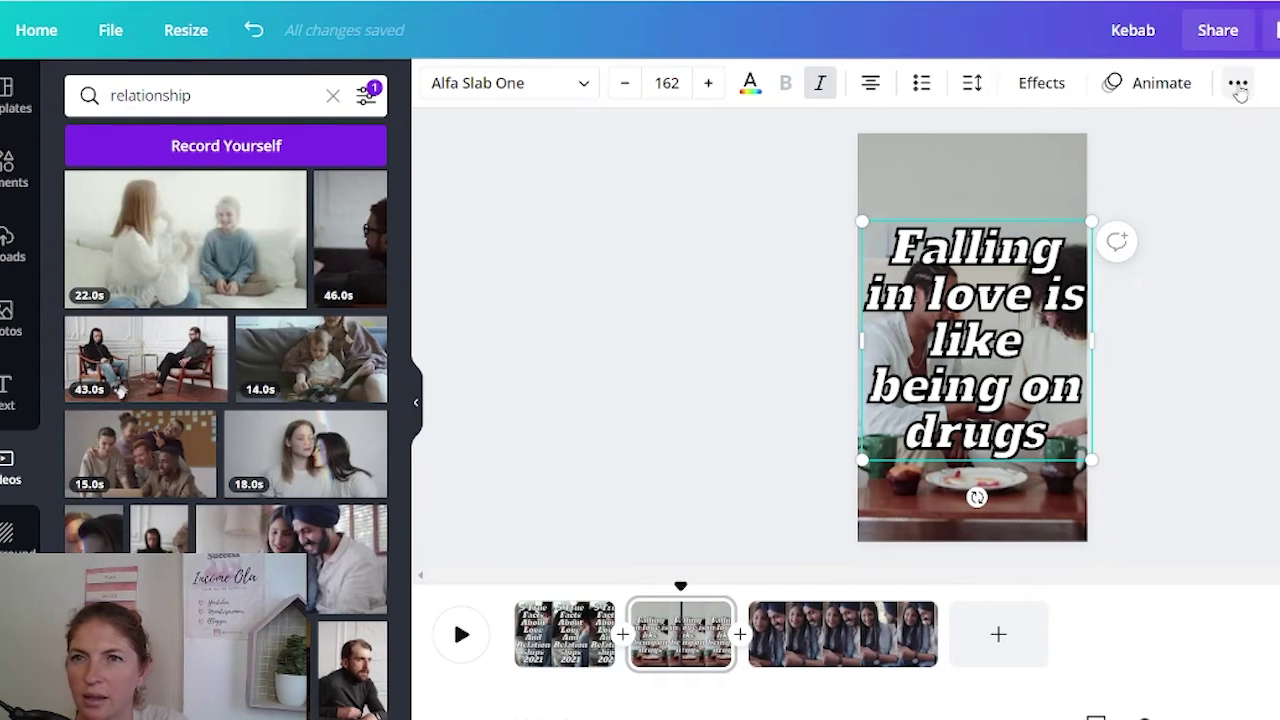
pyautogui.click(1267, 83)
pyautogui.click(1216, 136)
pyautogui.moveTo(965, 364); pyautogui.dragTo(845, 632)
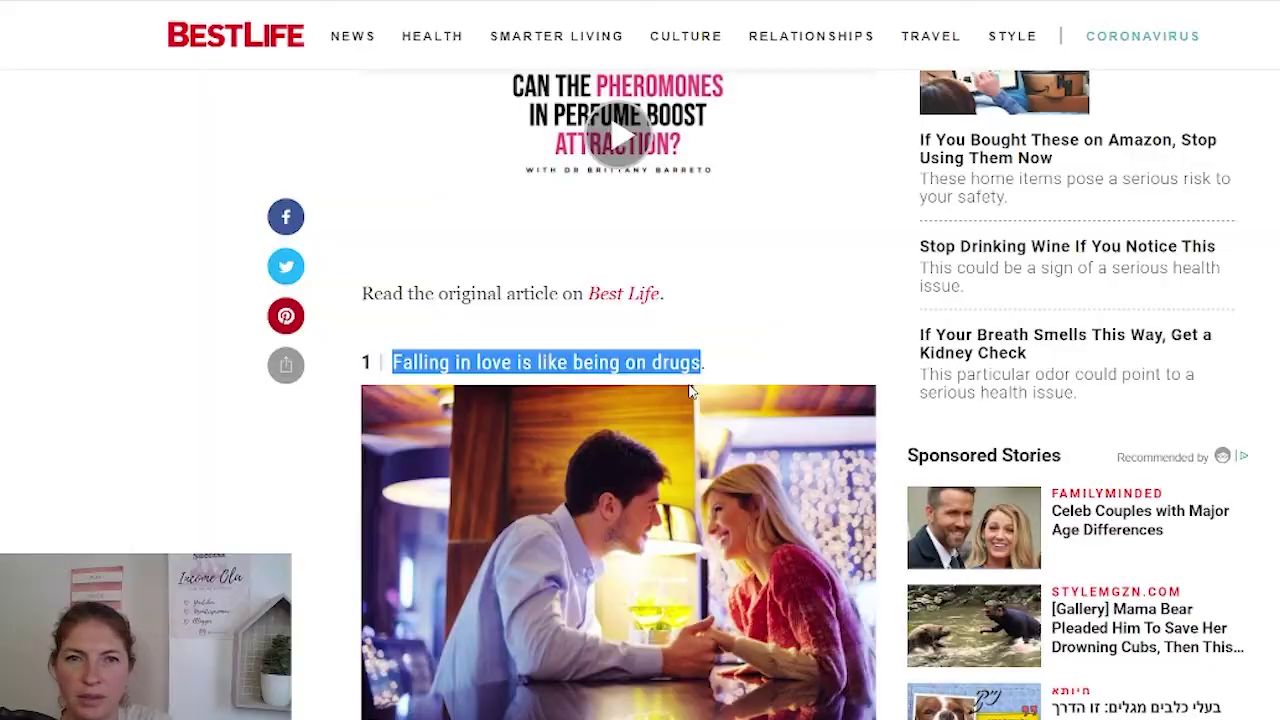
# - Replace the third page's title with the article's second fact, "Hugging your partner is an instant stress reliever", headed by "#2"
pyautogui.scroll(-9, 686, 366)
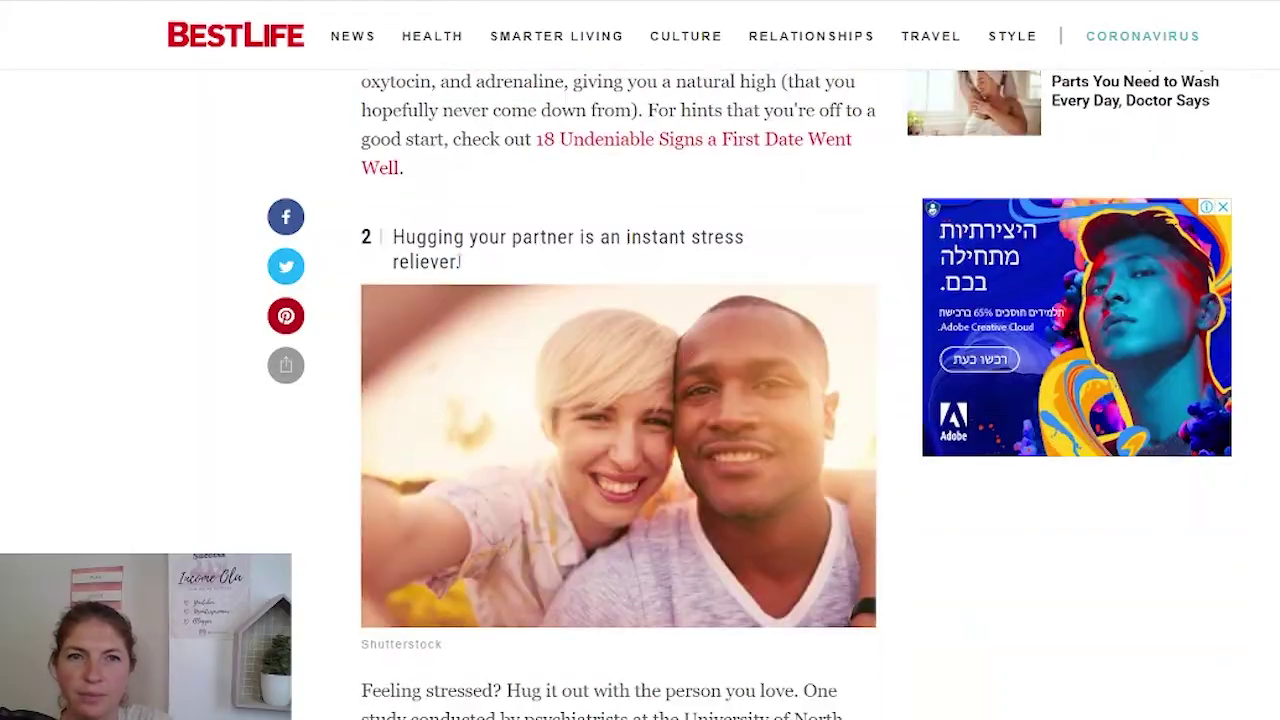
pyautogui.moveTo(460, 261); pyautogui.dragTo(393, 238)
pyautogui.rightClick(421, 244)
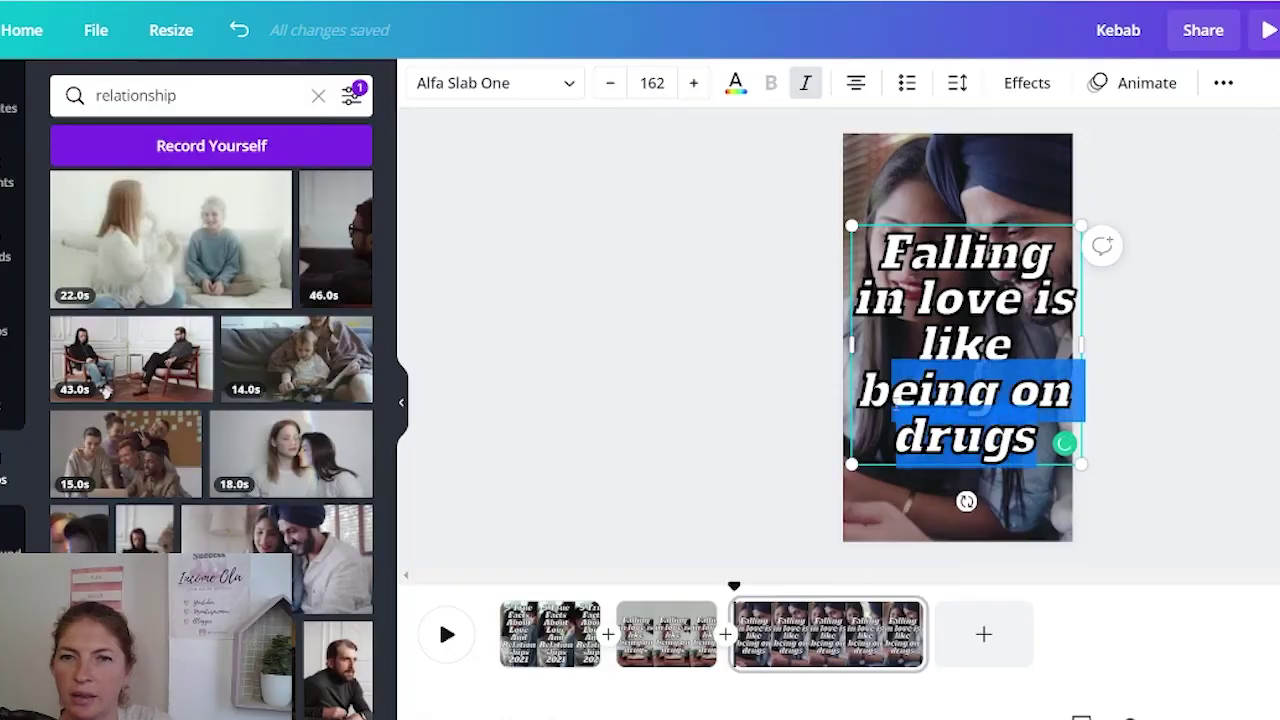
pyautogui.rightClick(912, 255)
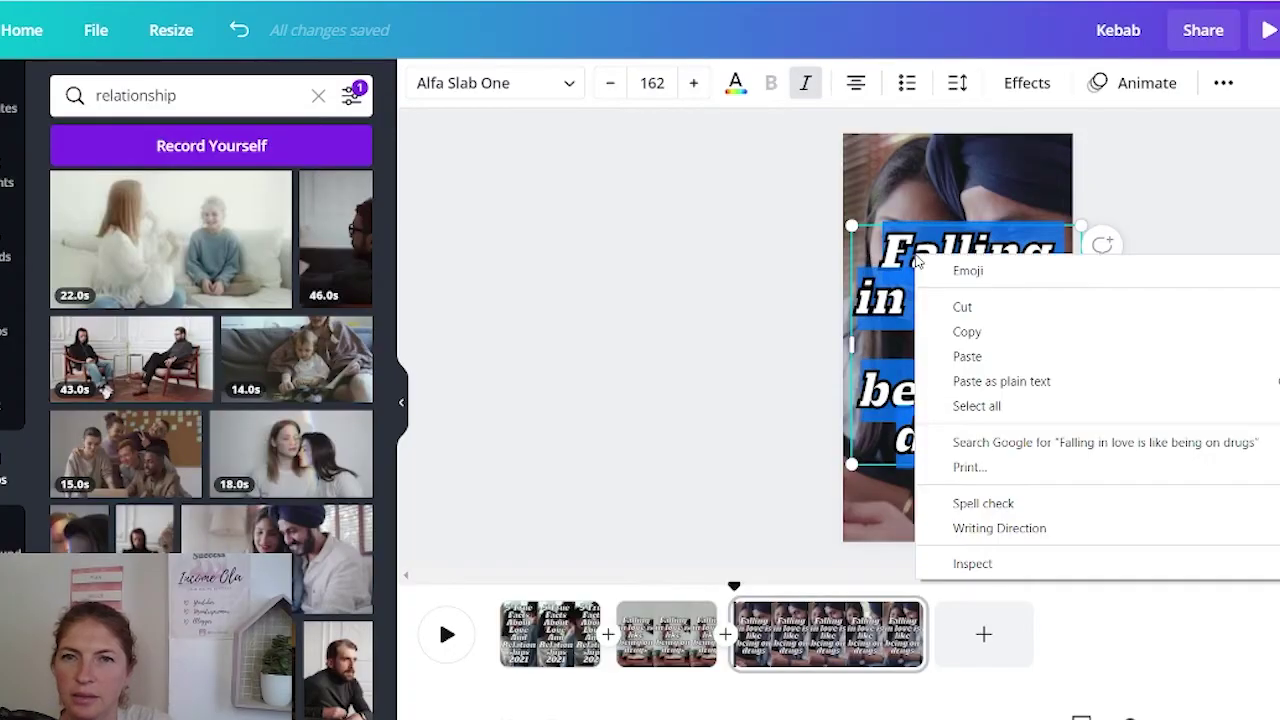
pyautogui.click(957, 357)
pyautogui.click(1214, 406)
pyautogui.moveTo(1001, 346); pyautogui.dragTo(995, 377)
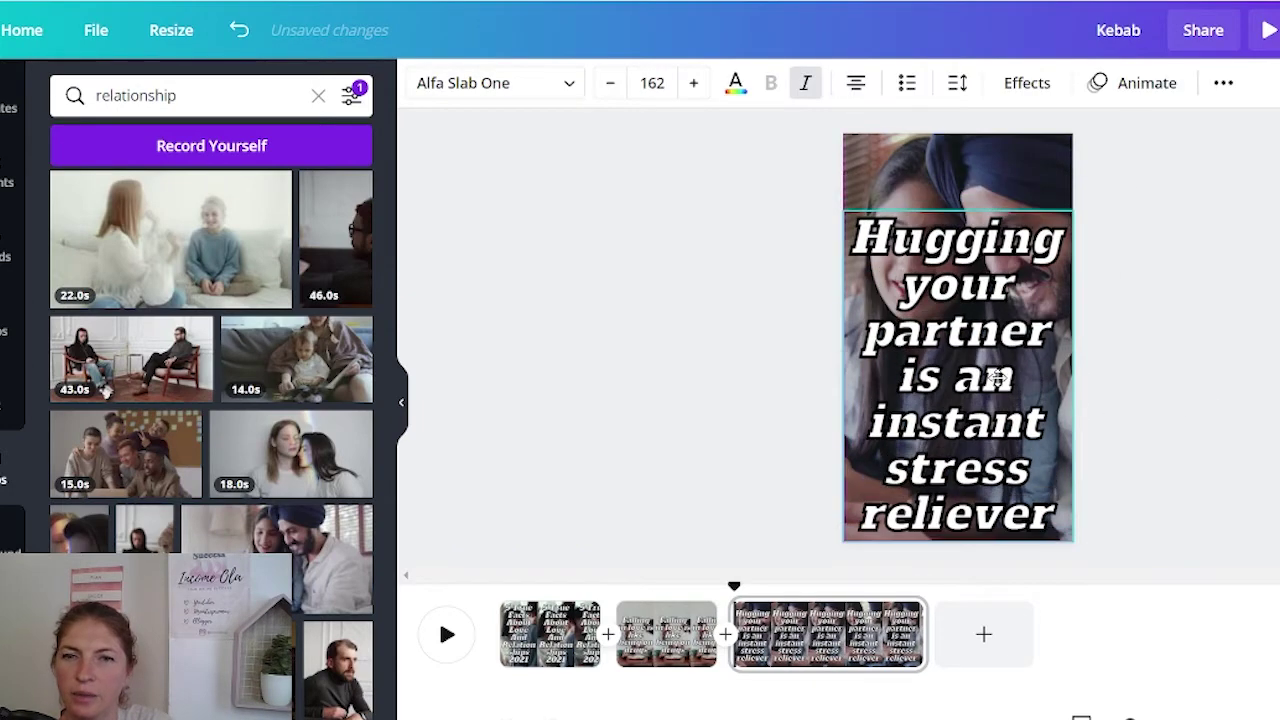
pyautogui.click(857, 229)
pyautogui.write('#2')
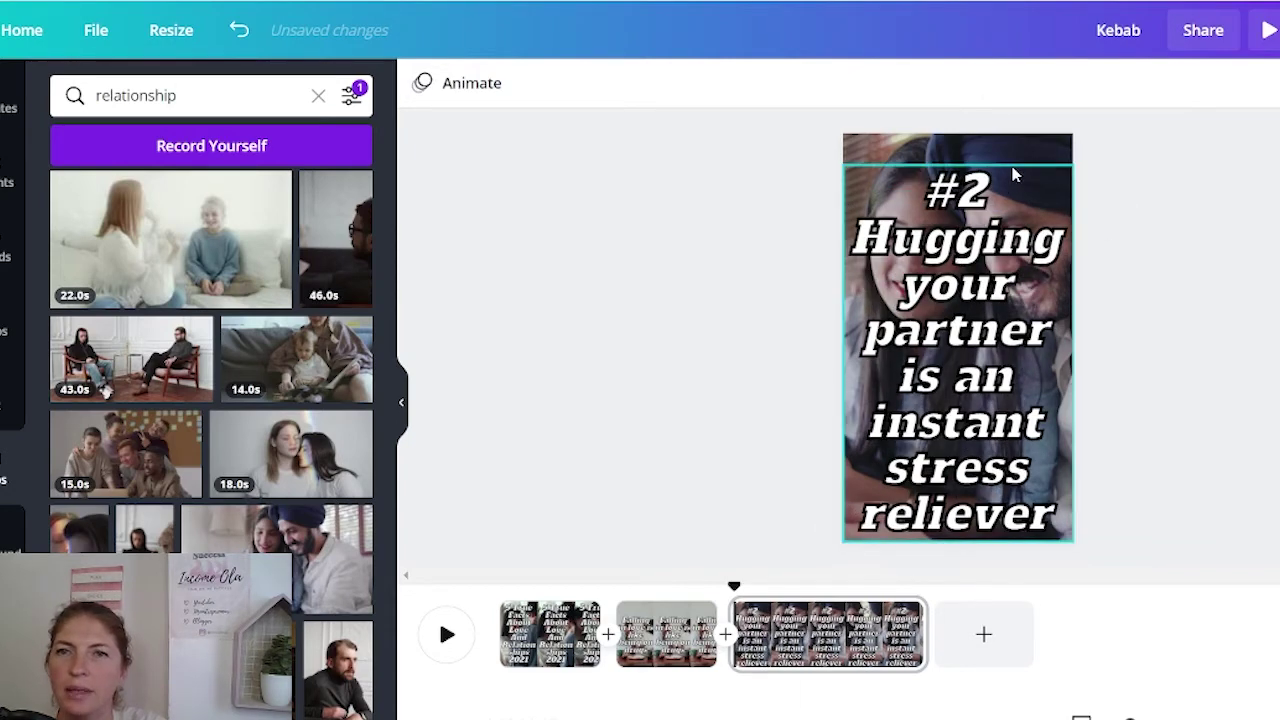
# - Trim the couple clip on the third page to 4.0 seconds and preview the whole video
pyautogui.click(957, 150)
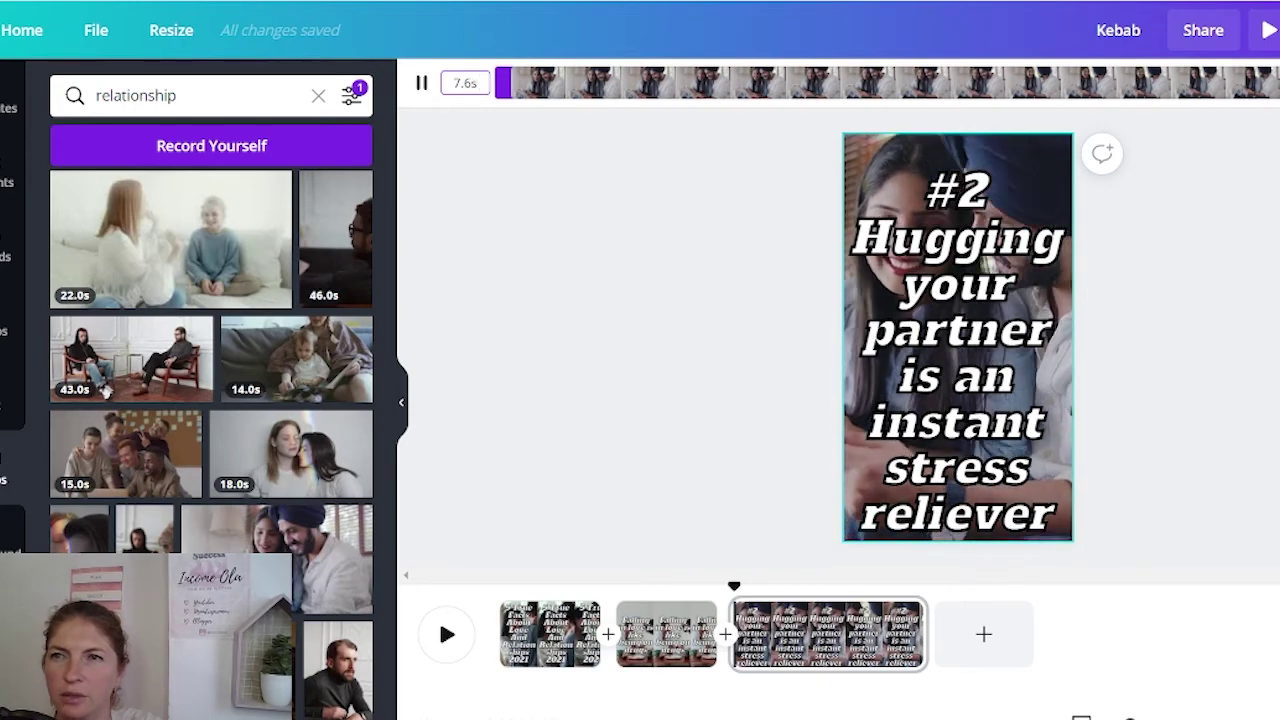
pyautogui.moveTo(1270, 83); pyautogui.dragTo(1012, 83)
pyautogui.click(757, 537)
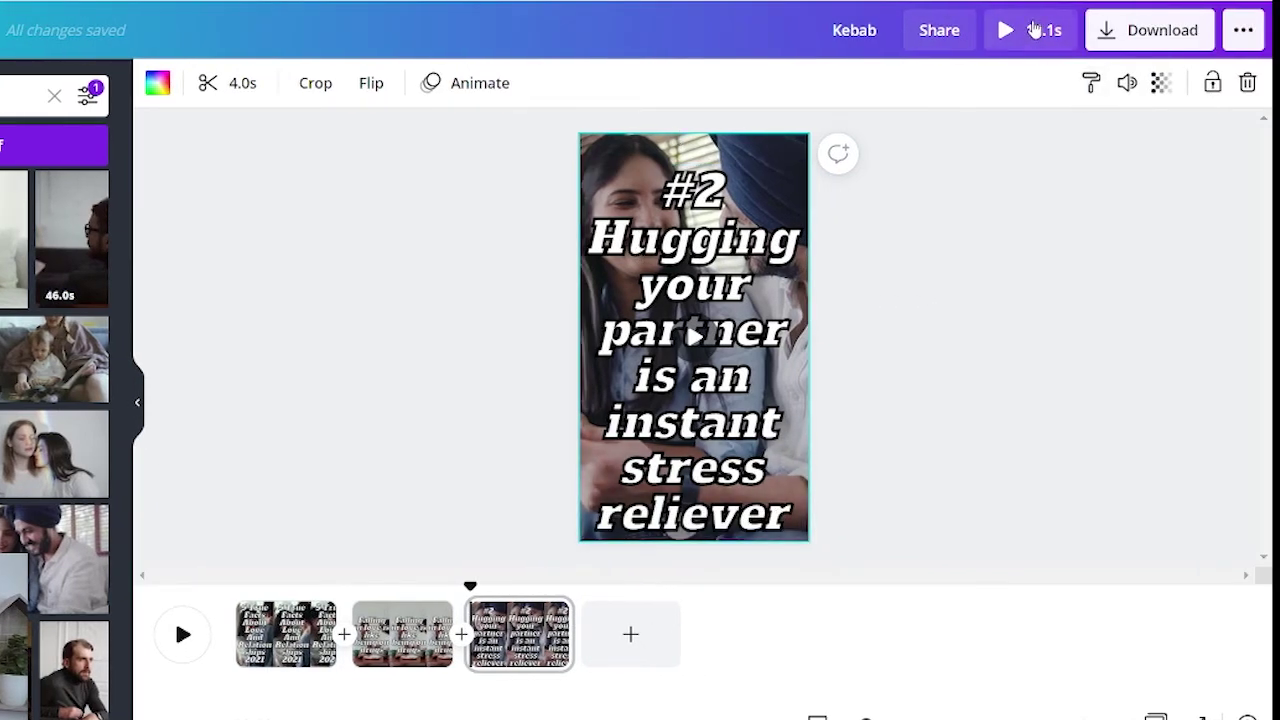
pyautogui.click(1035, 32)
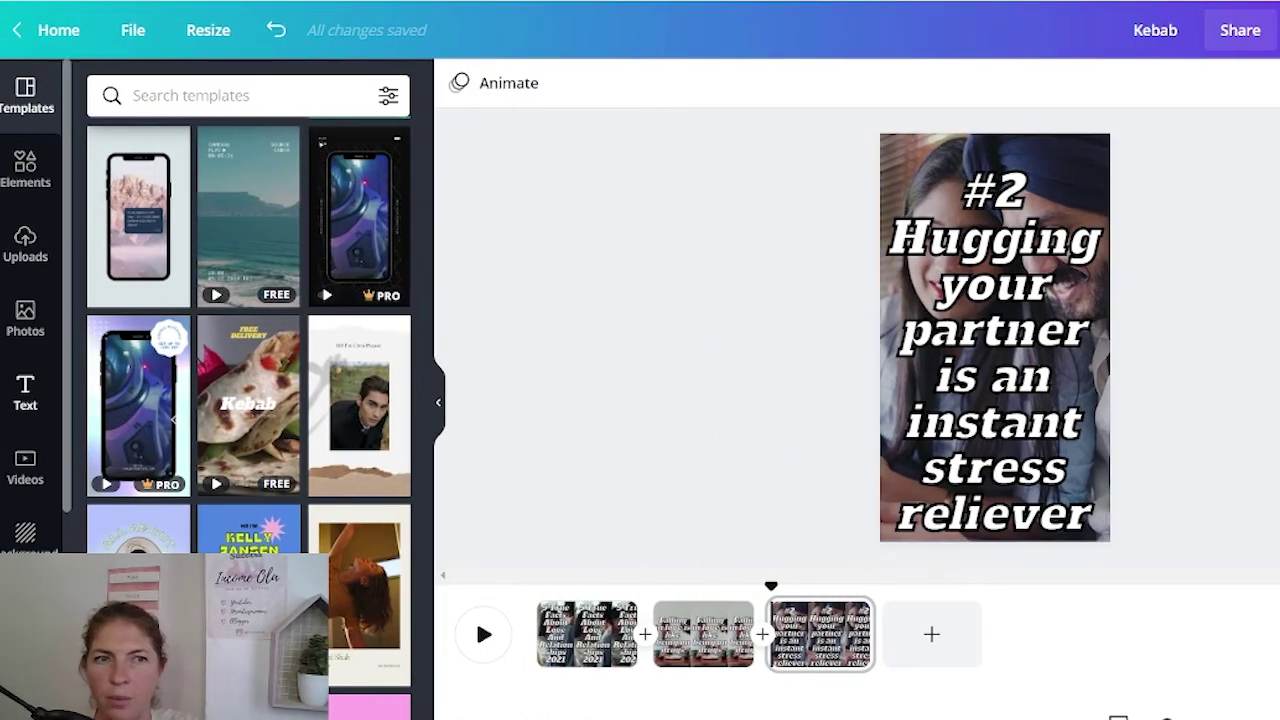
# - Open Canva's audio collection and filter the tracks by the Free price option
pyautogui.scroll(-3, 25, 300)
pyautogui.scroll(3, 30, 250)
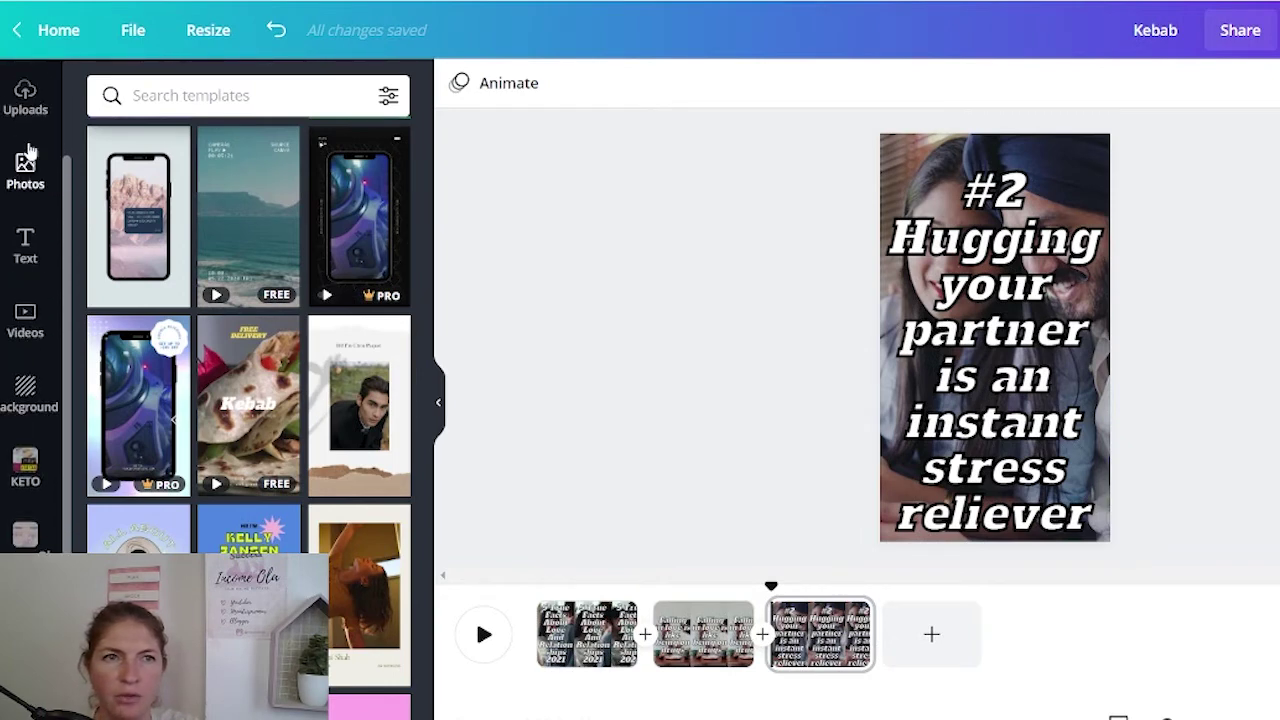
pyautogui.scroll(-3, 30, 300)
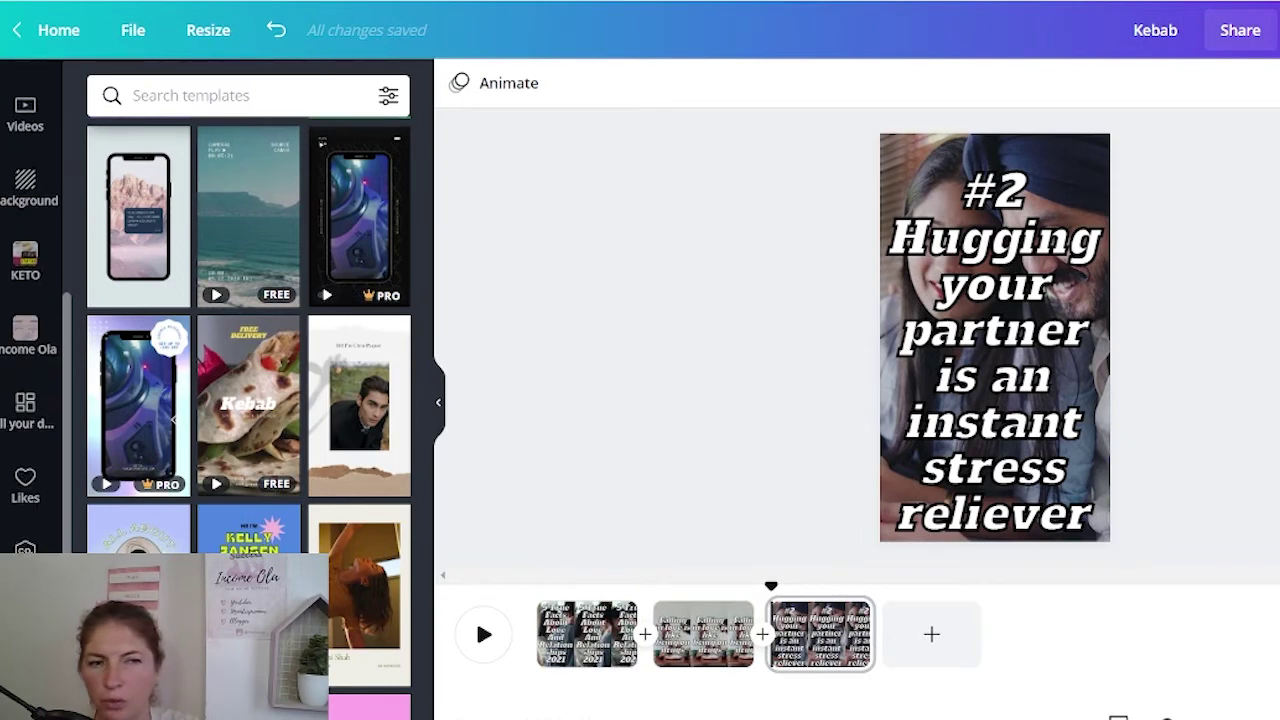
pyautogui.click(25, 560)
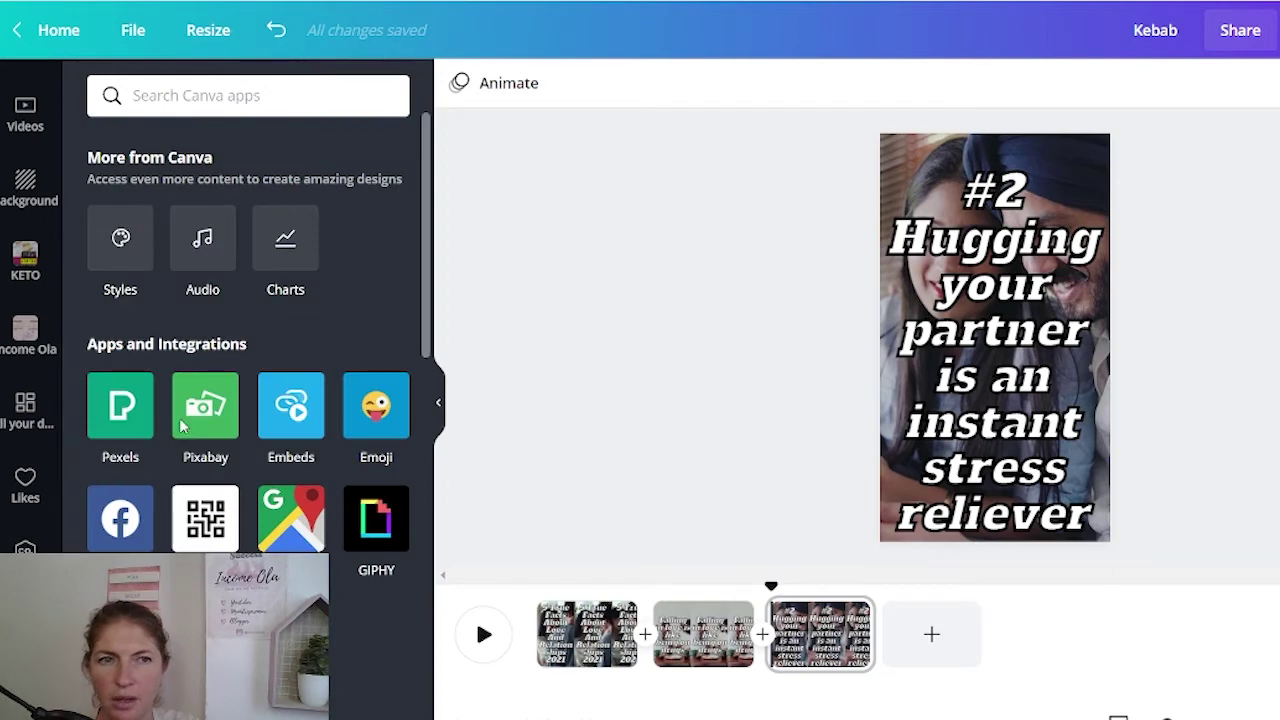
pyautogui.click(205, 240)
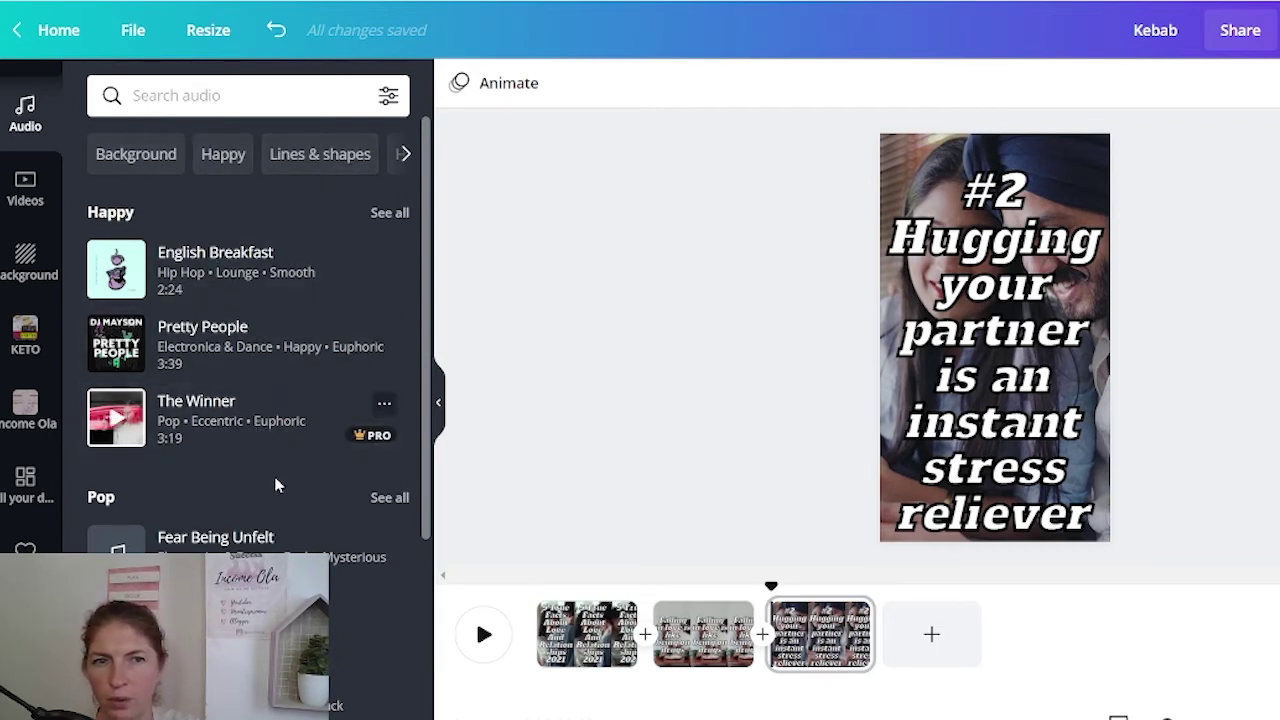
pyautogui.scroll(-1, 269, 450)
pyautogui.scroll(1, 266, 300)
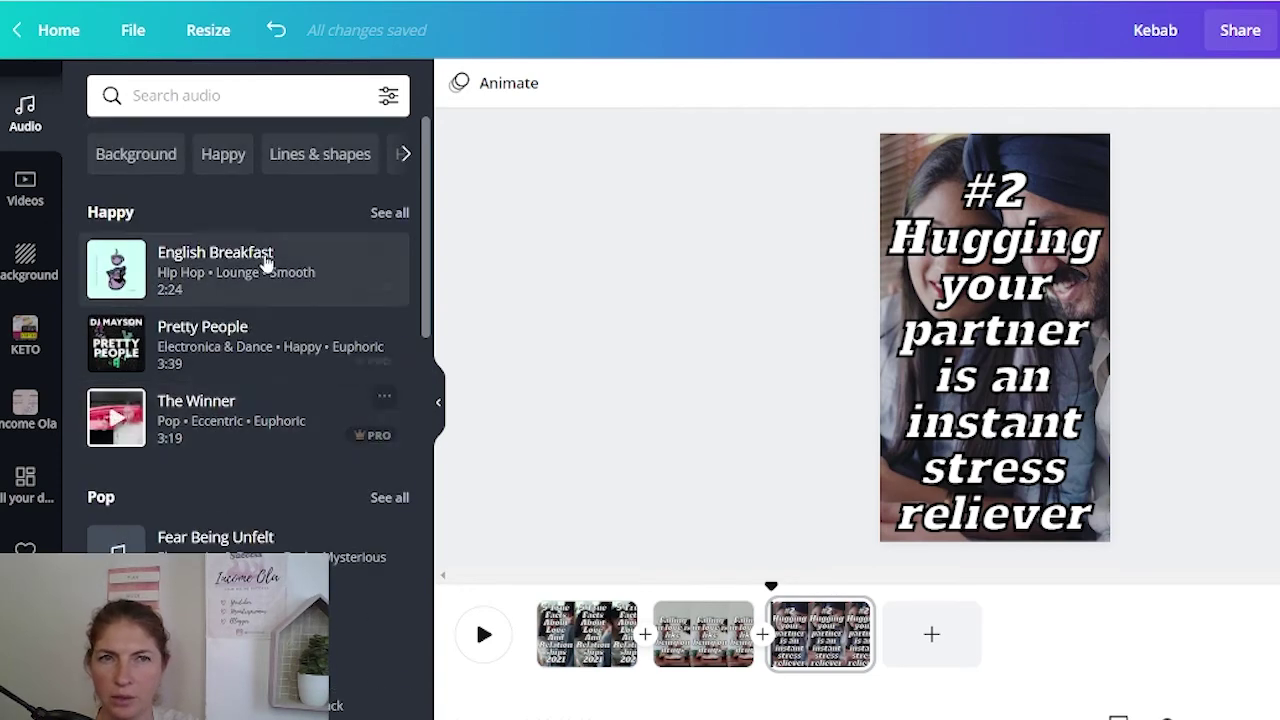
pyautogui.click(389, 98)
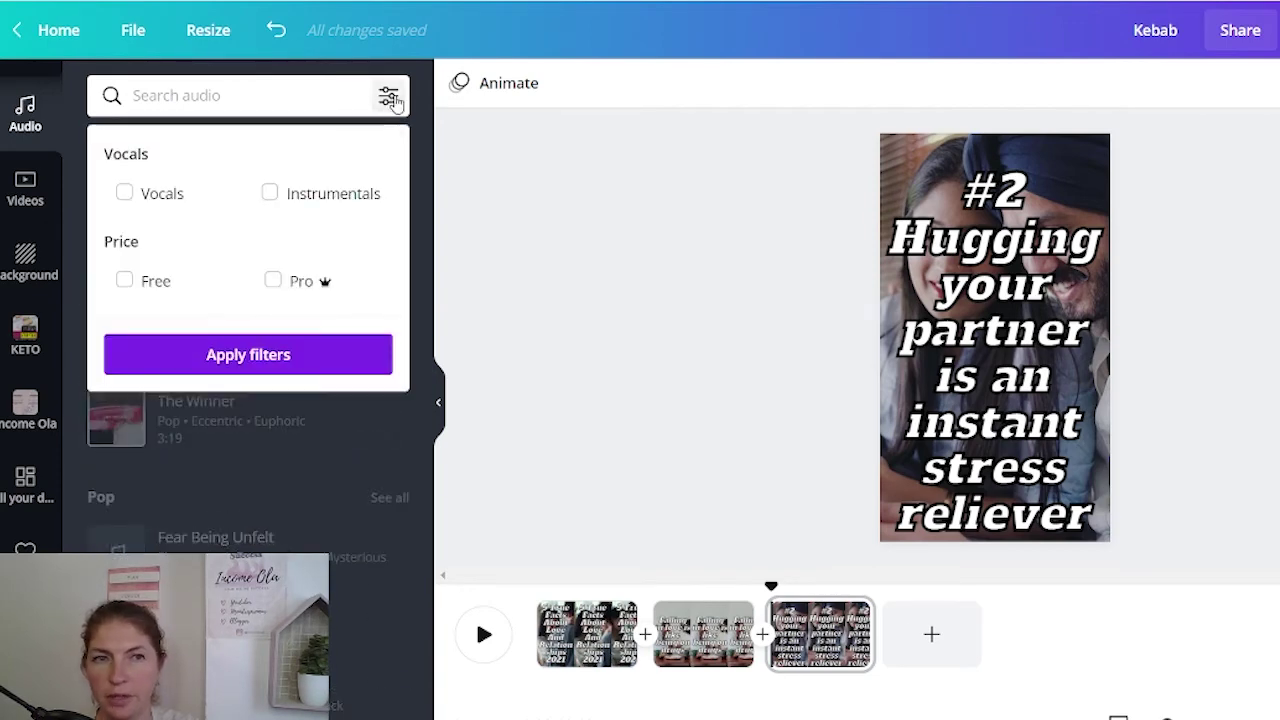
pyautogui.click(124, 281)
pyautogui.click(229, 358)
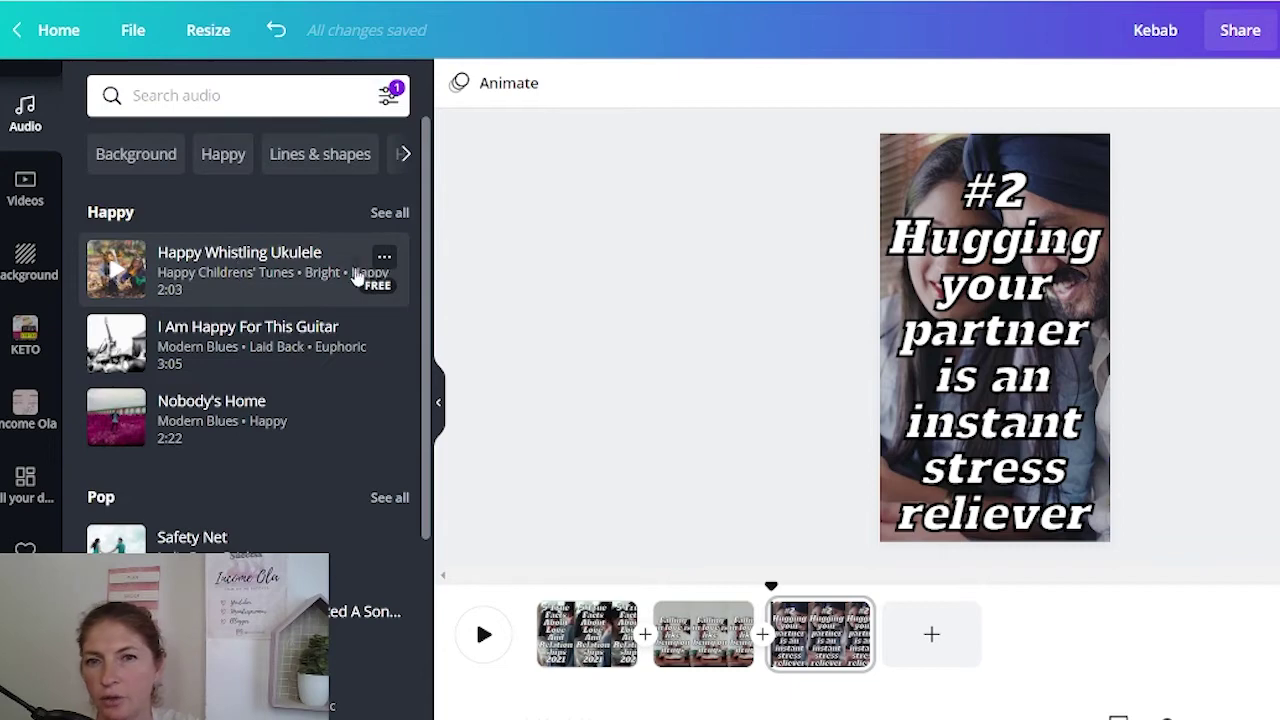
# - Try the free track "Happy Whistling Ukulele" as background music under the video pages
pyautogui.moveTo(200, 277); pyautogui.dragTo(590, 690)
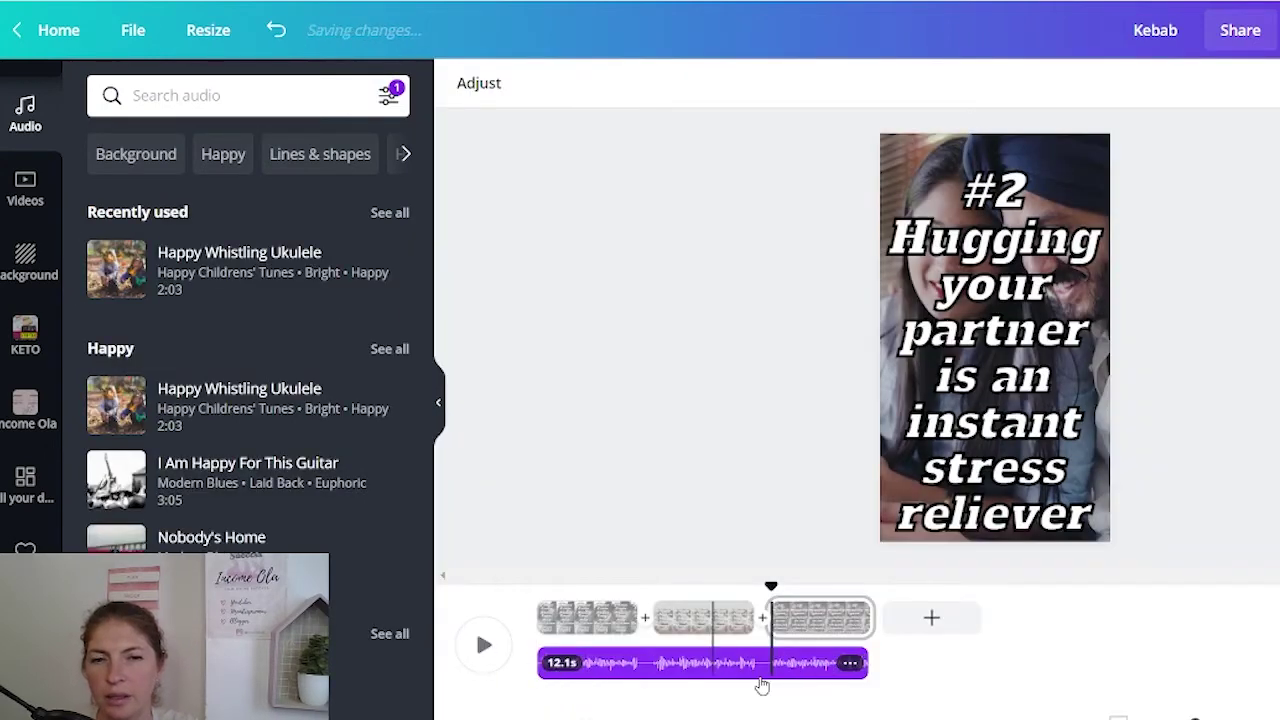
pyautogui.click(848, 676)
pyautogui.click(674, 387)
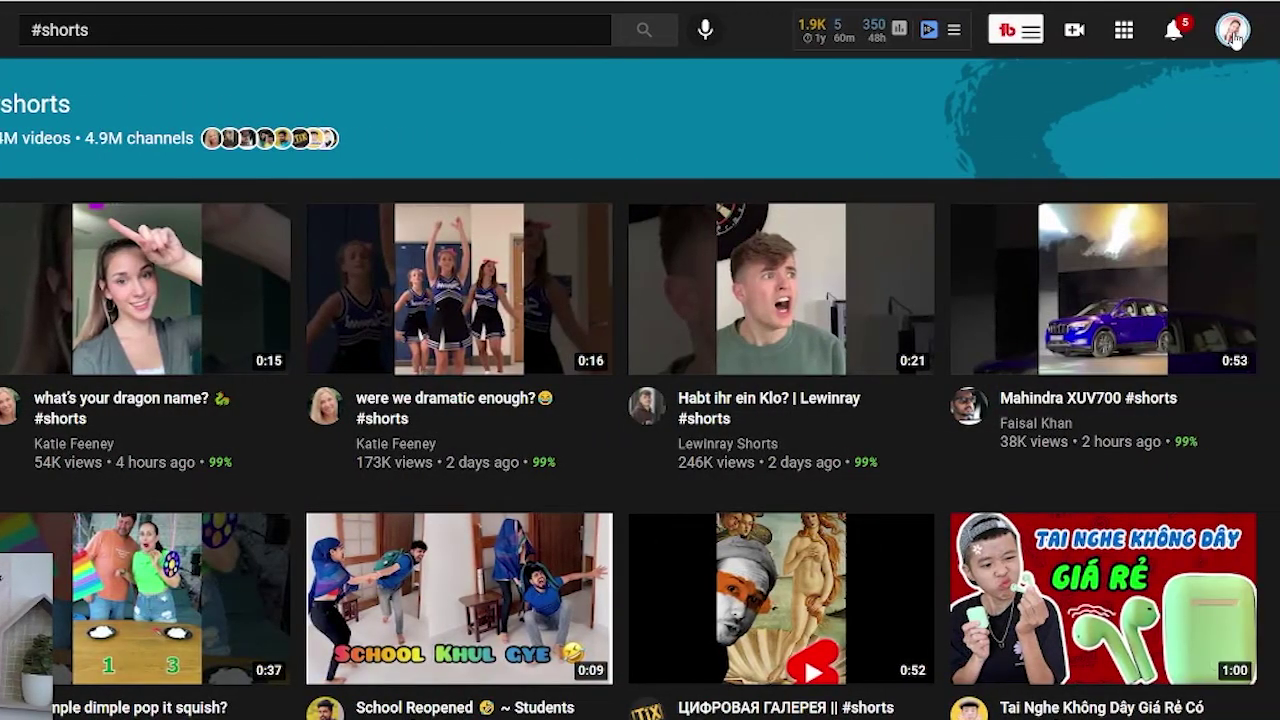
# - Switch to YouTube Studio and download the 5:06 Unicorn Heads track "Nine Lives" from its audio library
pyautogui.click(1236, 37)
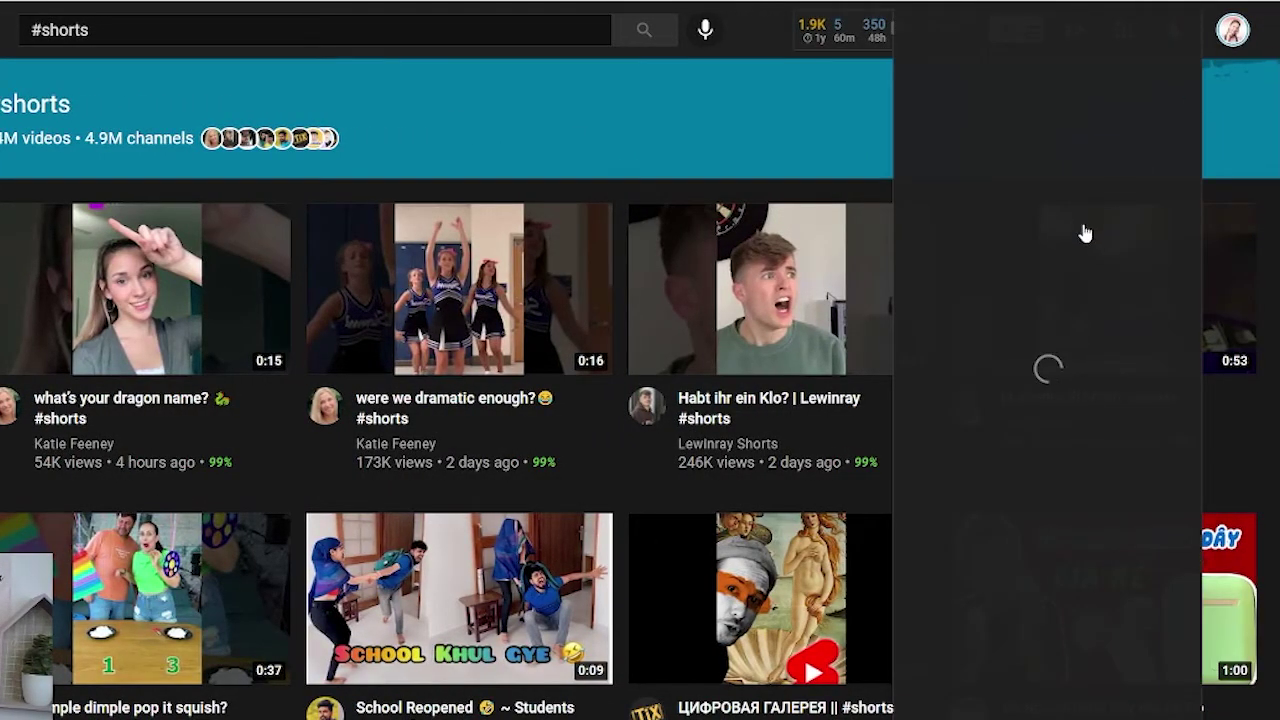
pyautogui.click(968, 208)
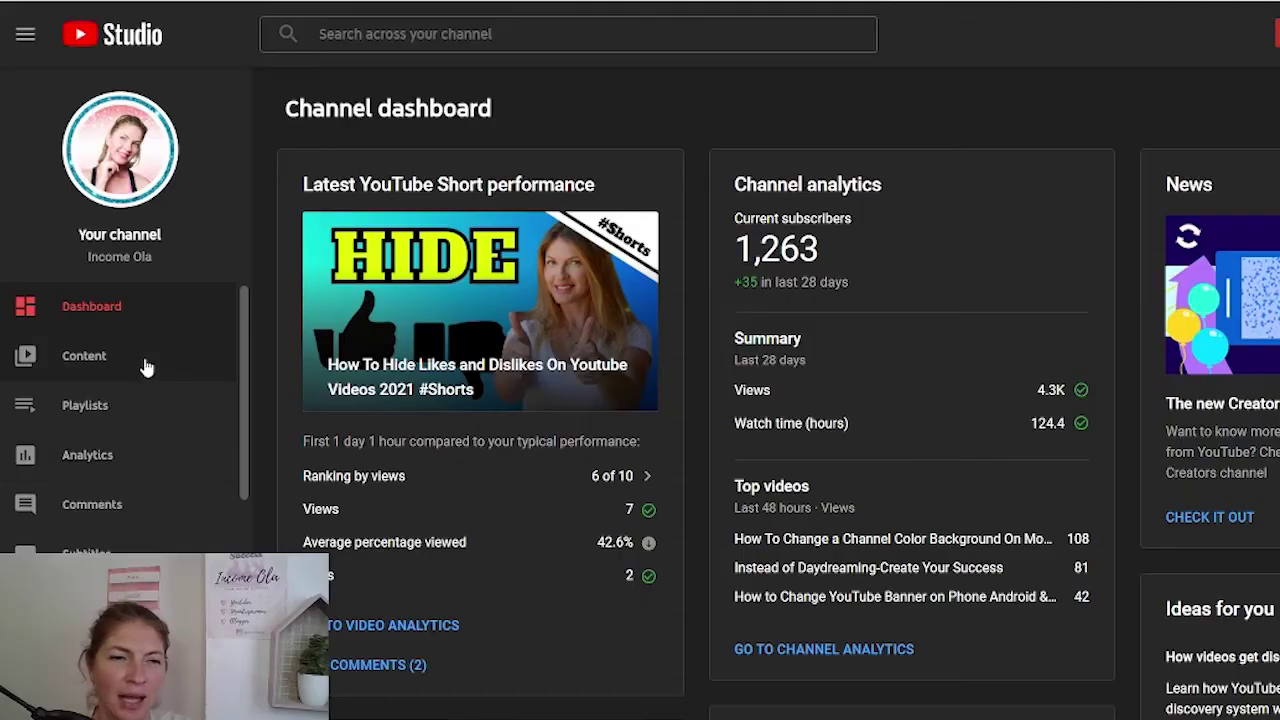
pyautogui.scroll(-5, 148, 385)
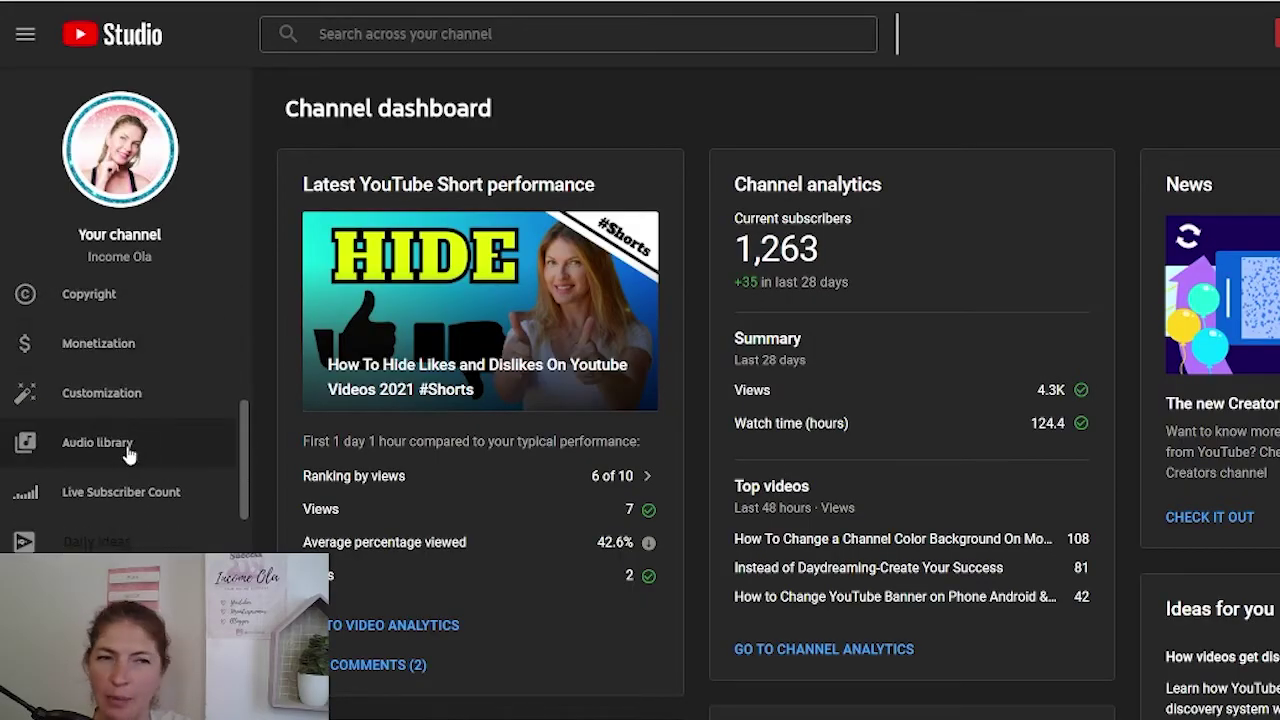
pyautogui.click(100, 443)
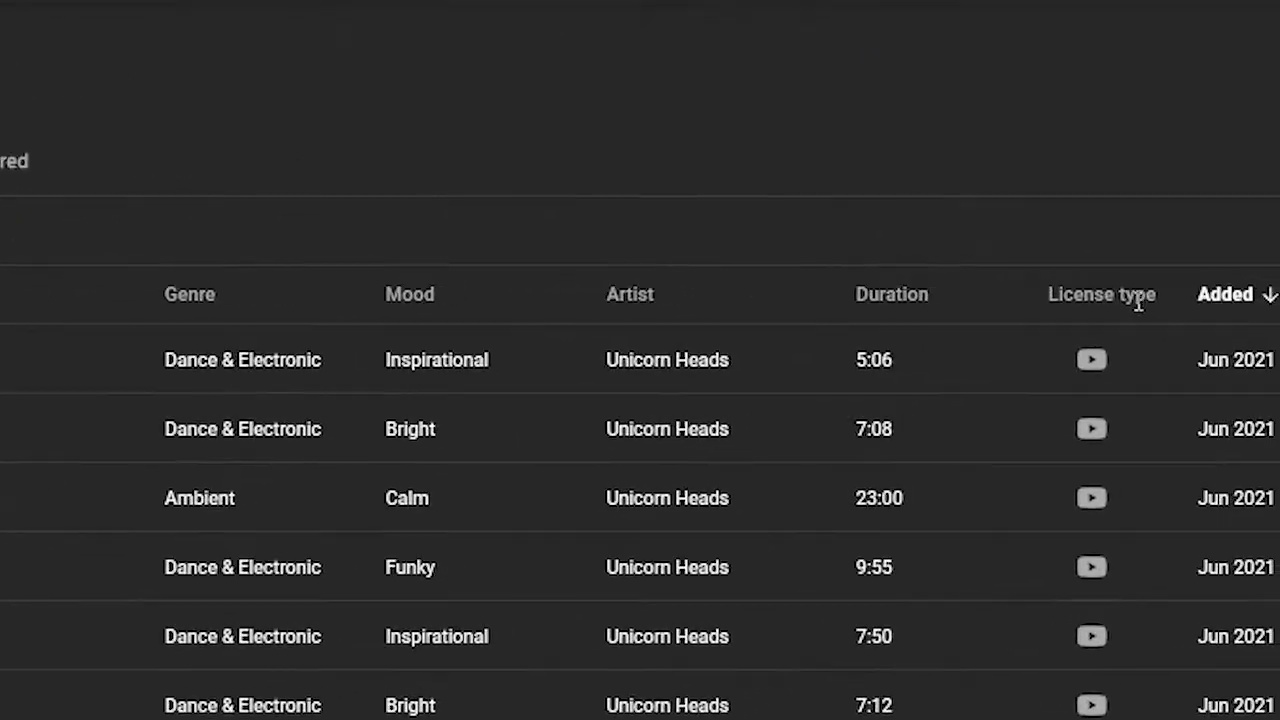
pyautogui.moveTo(1034, 370)
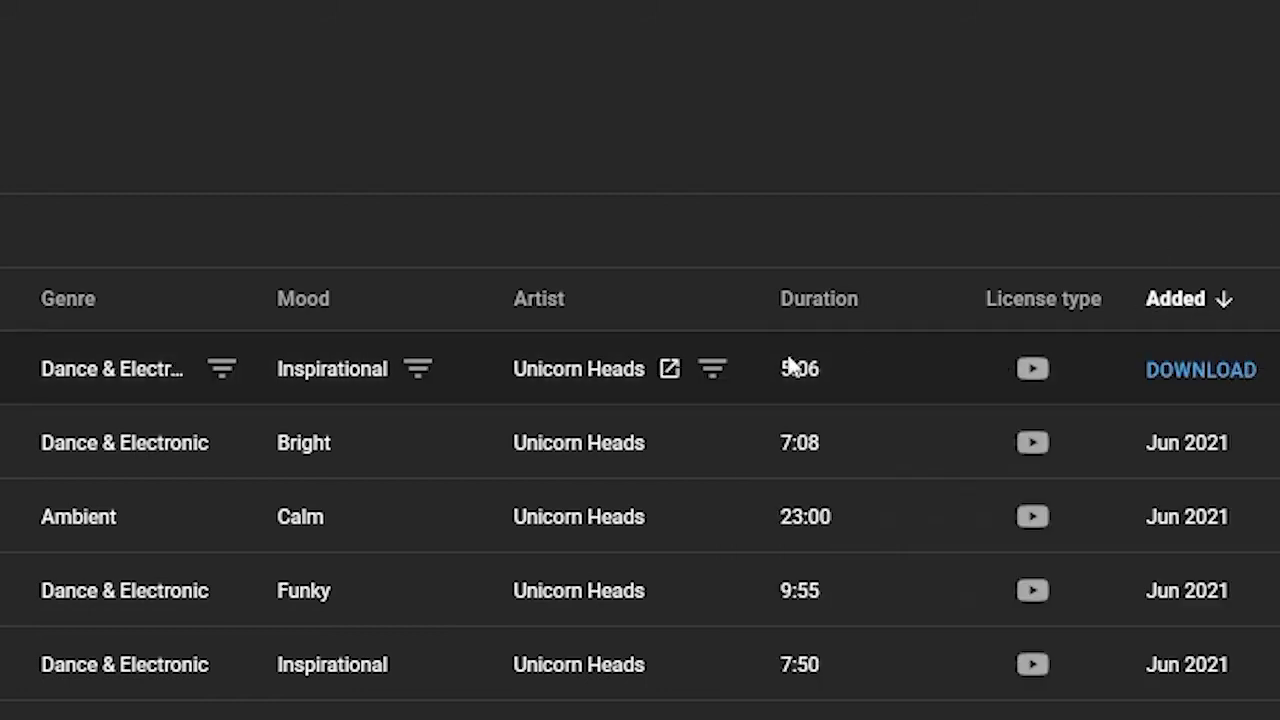
pyautogui.click(1194, 368)
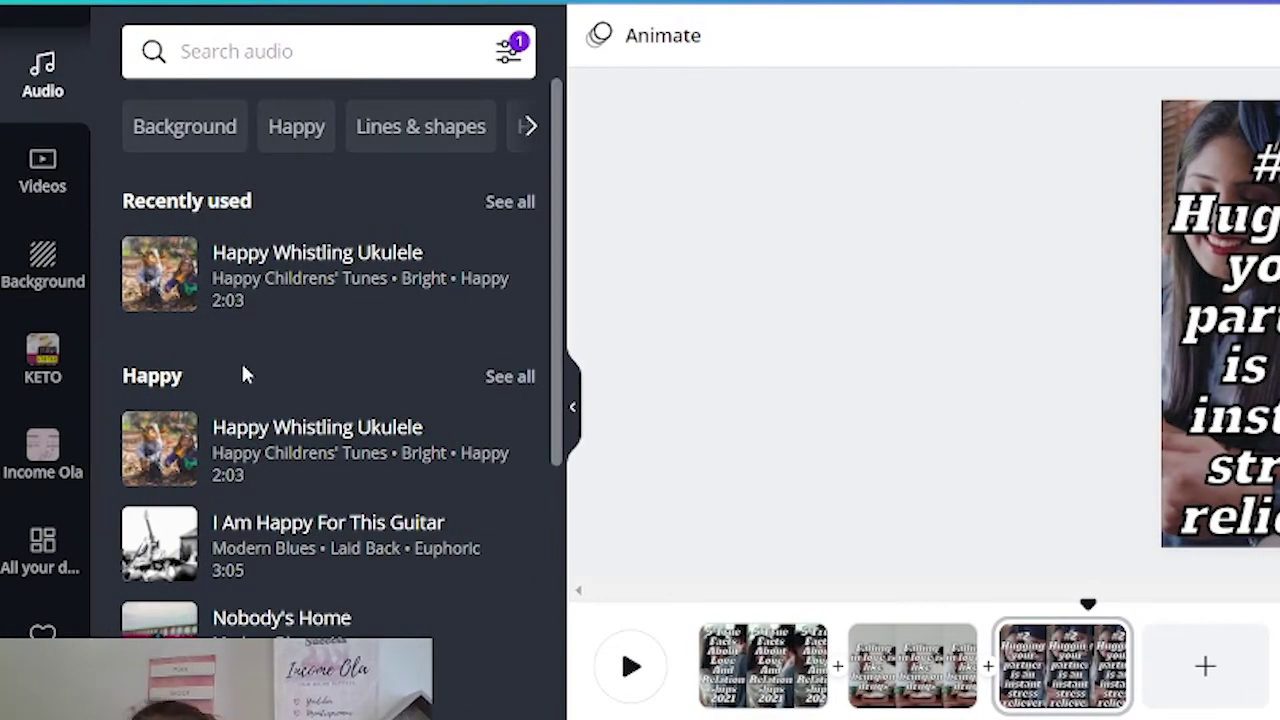
# - Switch back to Canva and upload the audio file "Nine Lives - Unicorn Heads" from the Downloads folder
pyautogui.scroll(5, 45, 250)
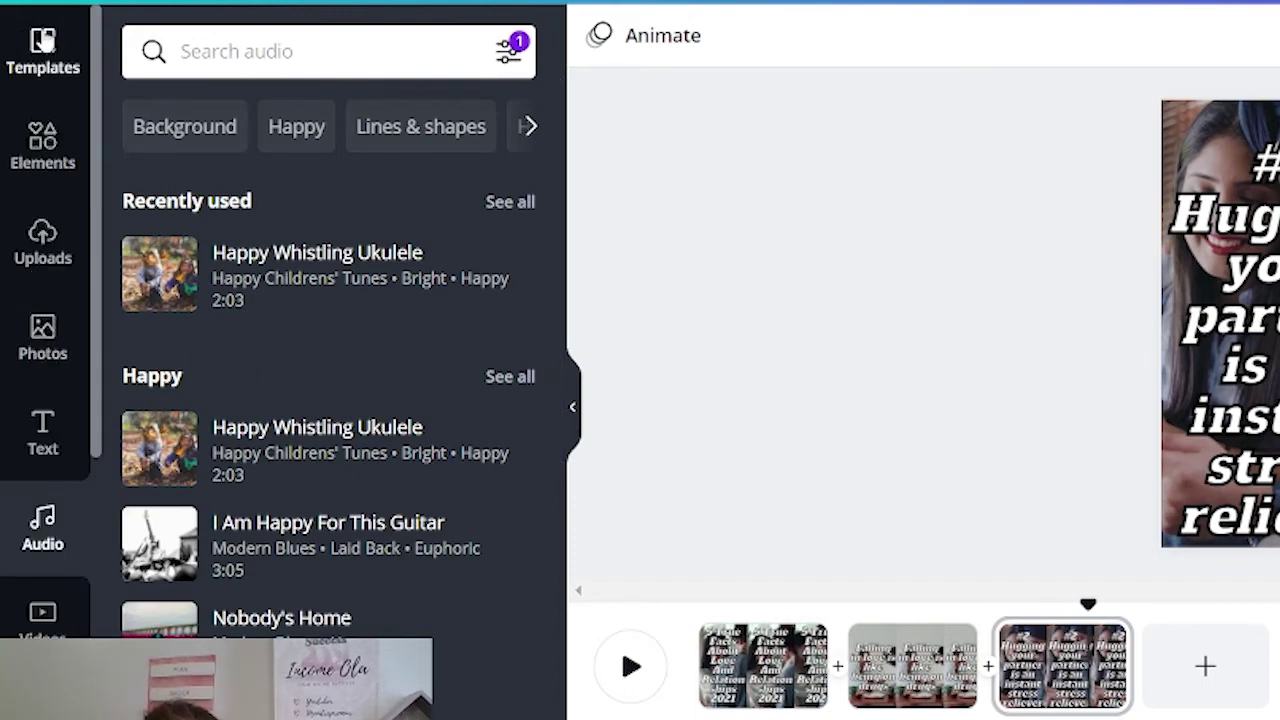
pyautogui.click(42, 242)
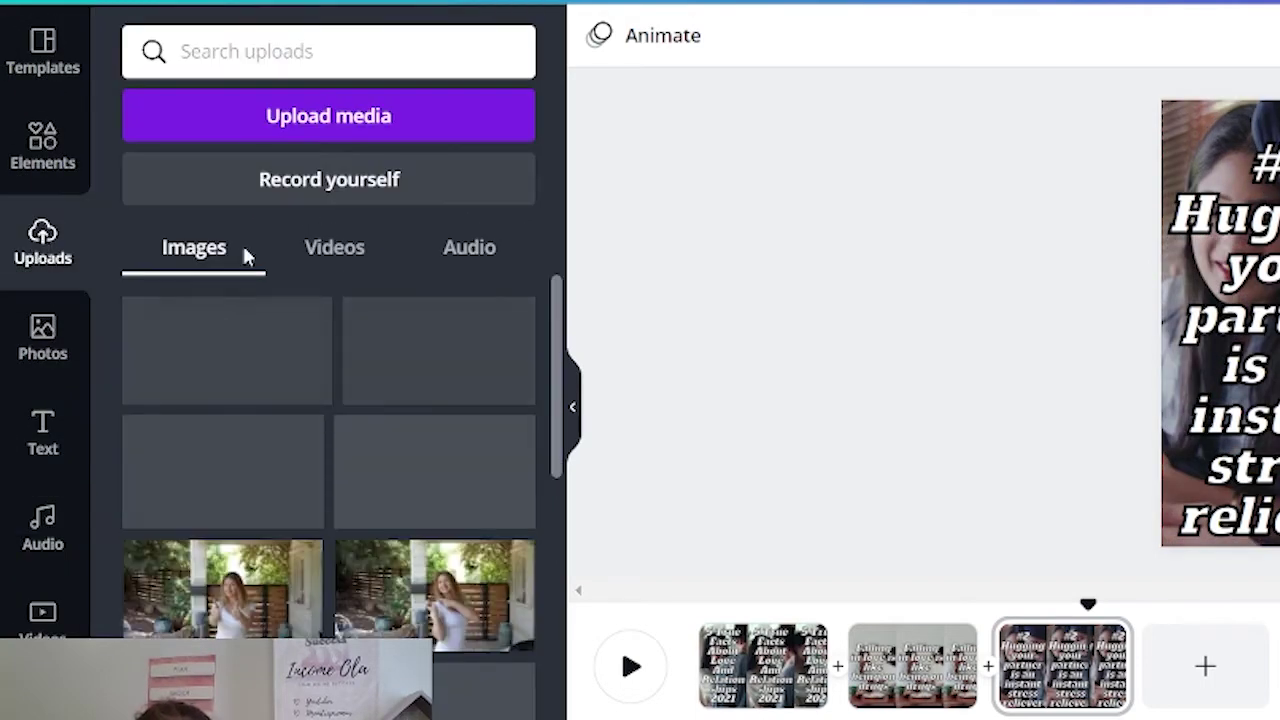
pyautogui.click(329, 117)
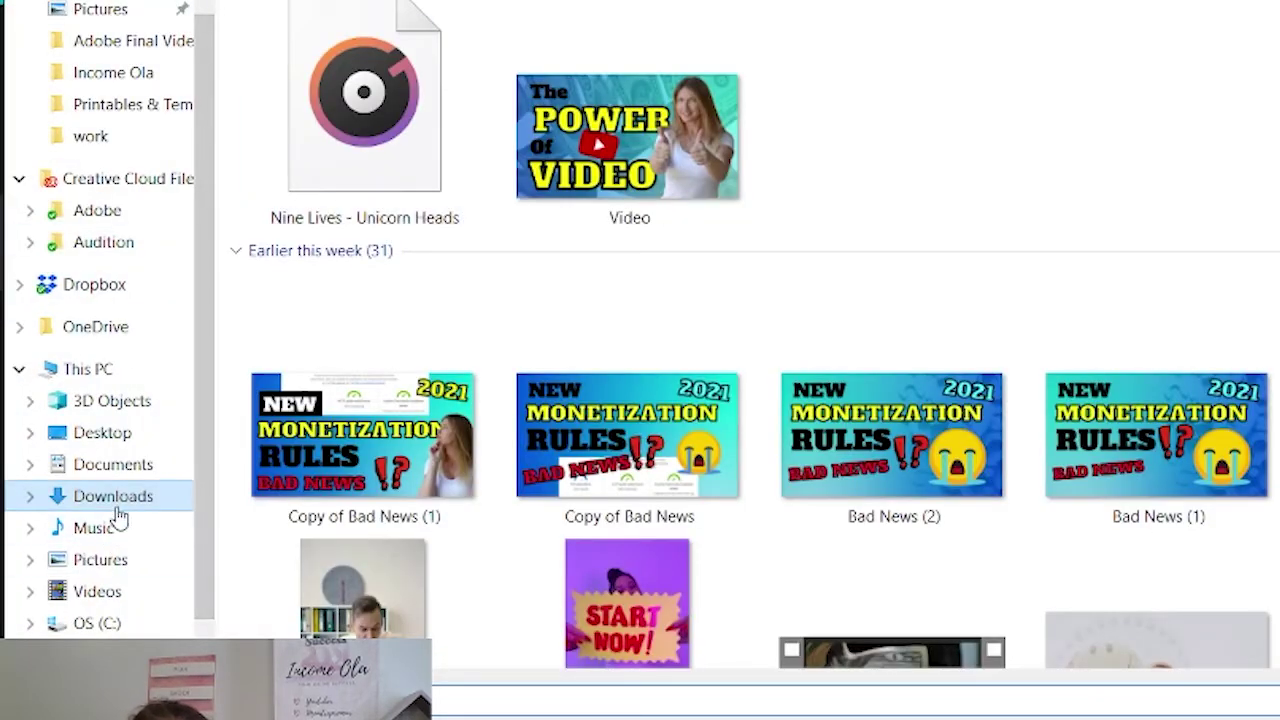
pyautogui.click(334, 182)
pyautogui.press('Return')
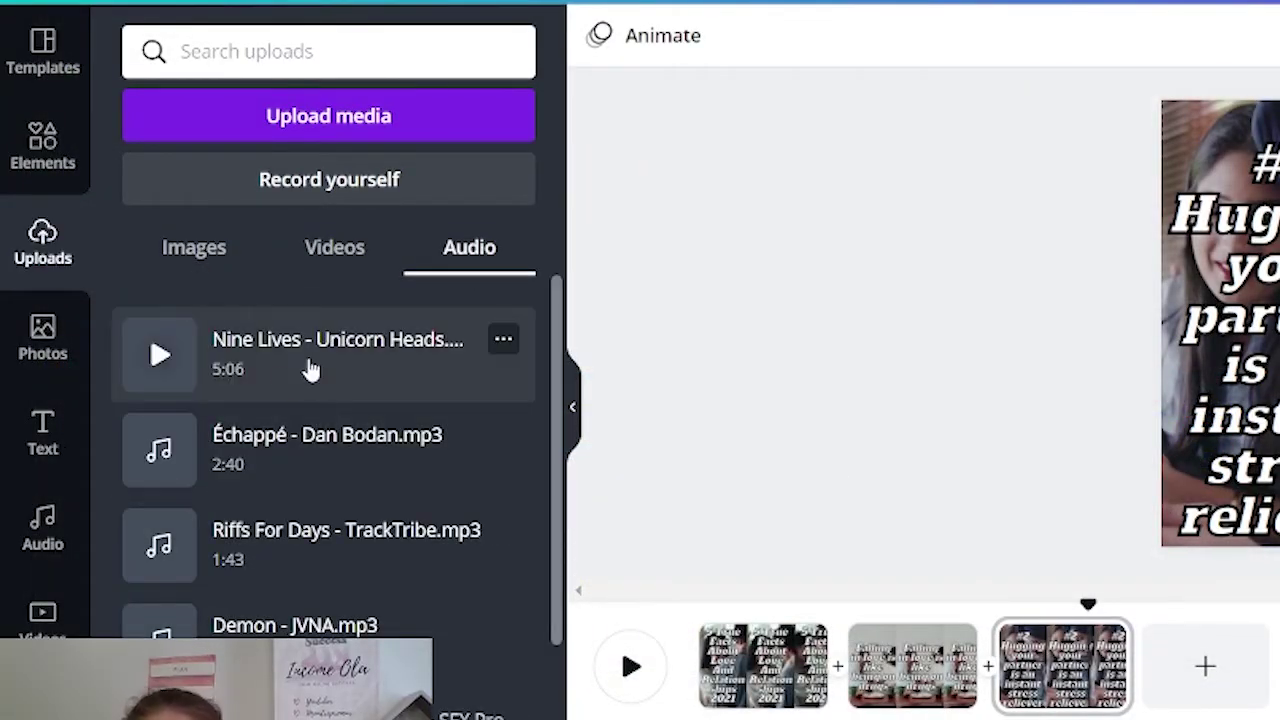
# - Add the uploaded "Nine Lives" track to the video as background music and return to the first page
pyautogui.moveTo(329, 366); pyautogui.dragTo(1212, 388)
pyautogui.moveTo(667, 388); pyautogui.dragTo(753, 371)
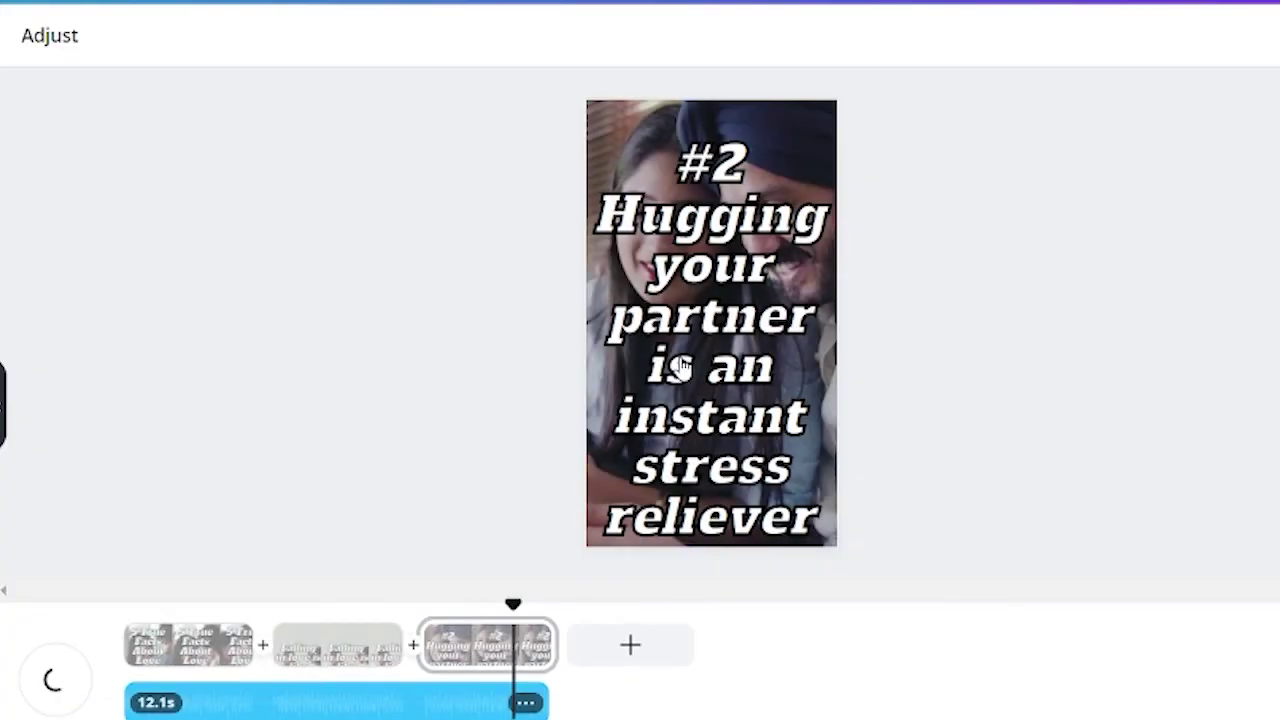
pyautogui.click(200, 645)
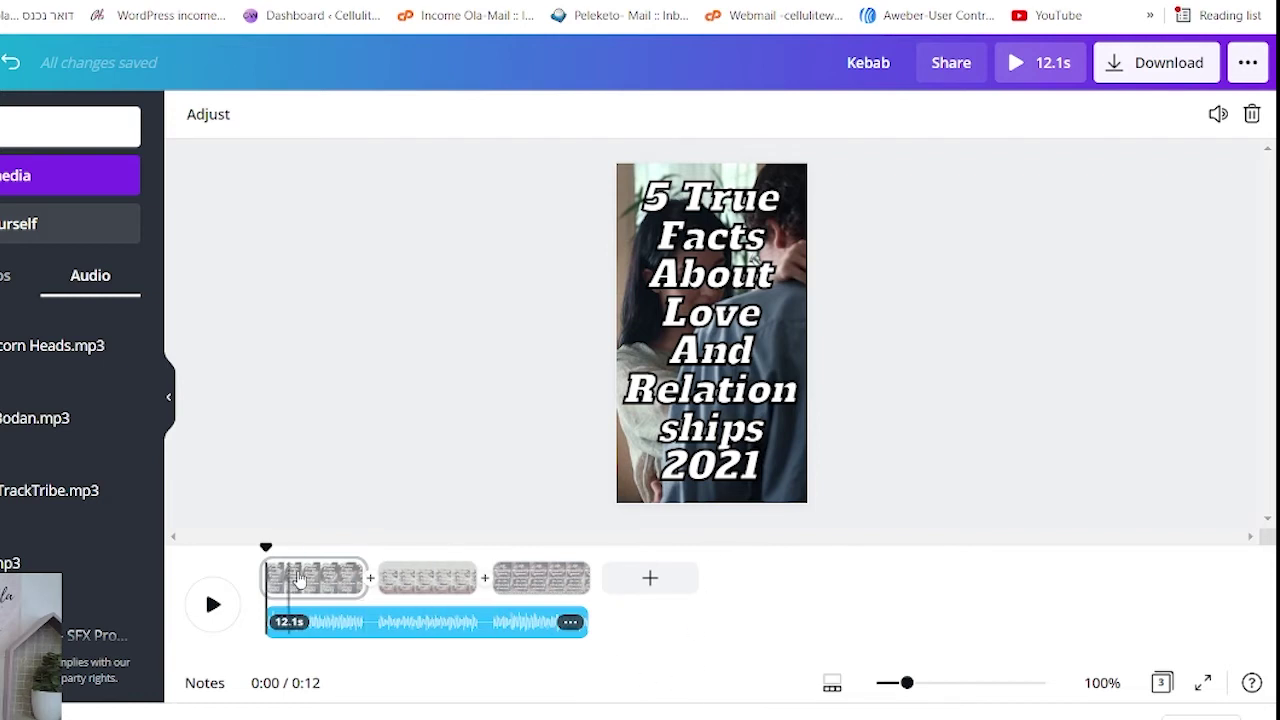
# - Add a blank fourth page and place a duplicate of the third page's styled text on it
pyautogui.hotkey('ctrl', 'Return')
pyautogui.click(546, 577)
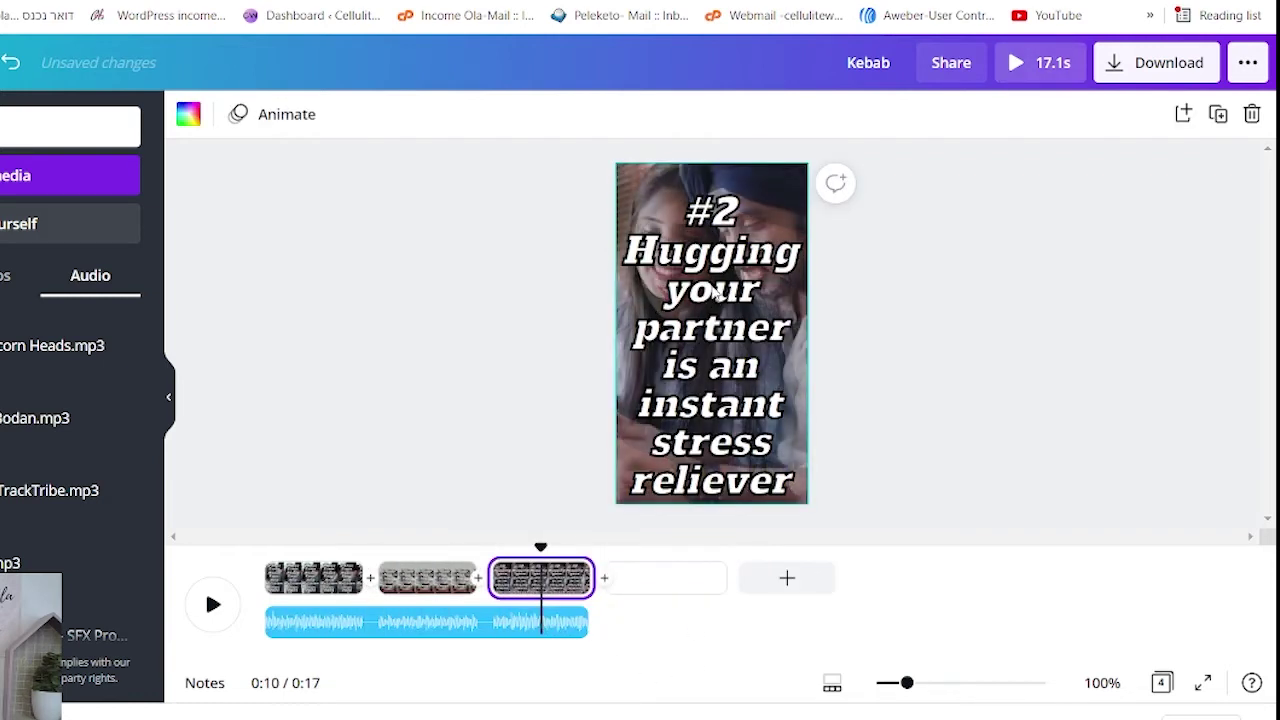
pyautogui.click(972, 114)
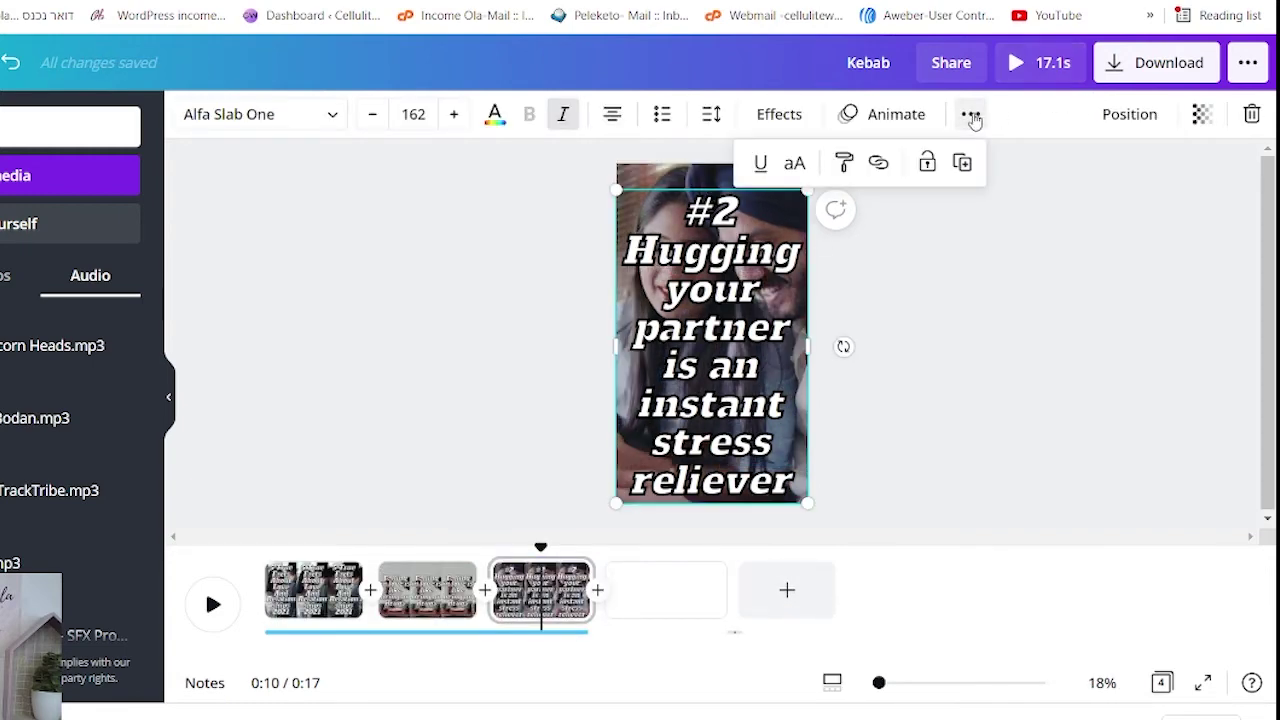
pyautogui.click(963, 163)
pyautogui.moveTo(715, 330); pyautogui.dragTo(694, 600)
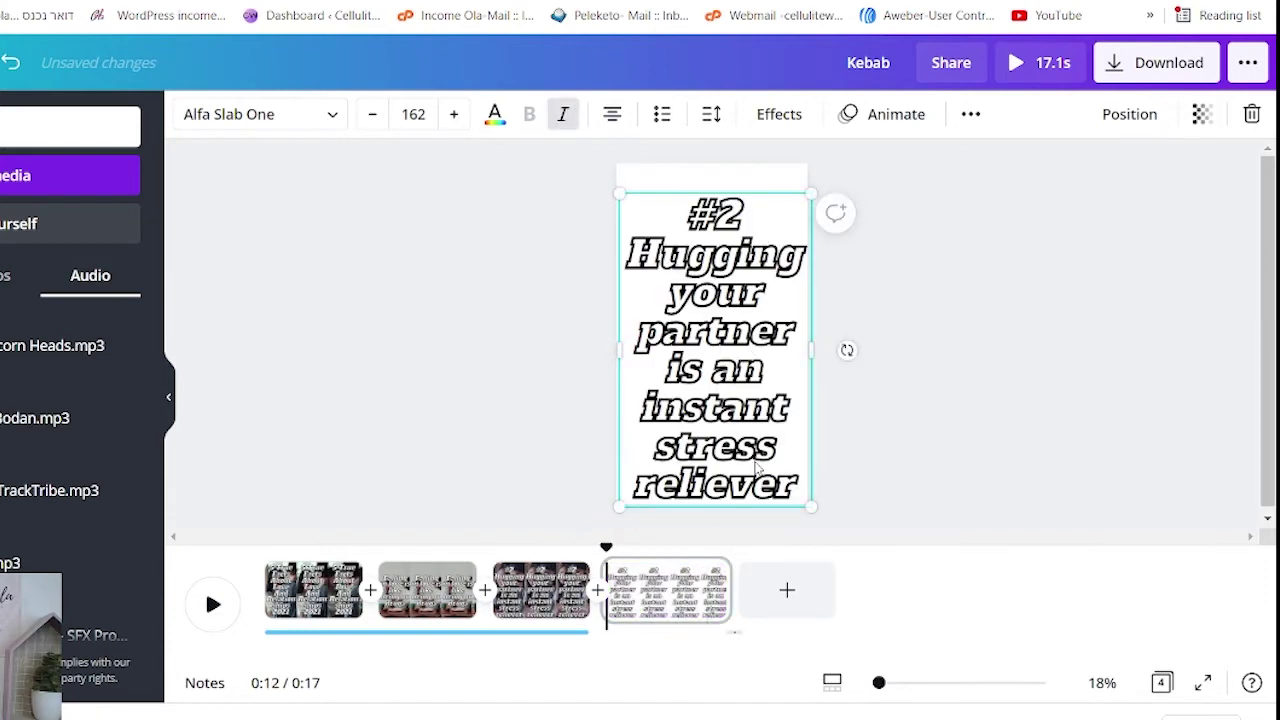
# - Replace the fourth page's text with "Check the first comment" and shrink the text box to fit the page width
pyautogui.moveTo(798, 492); pyautogui.dragTo(640, 221)
pyautogui.press('BackSpace')
pyautogui.write('Che')
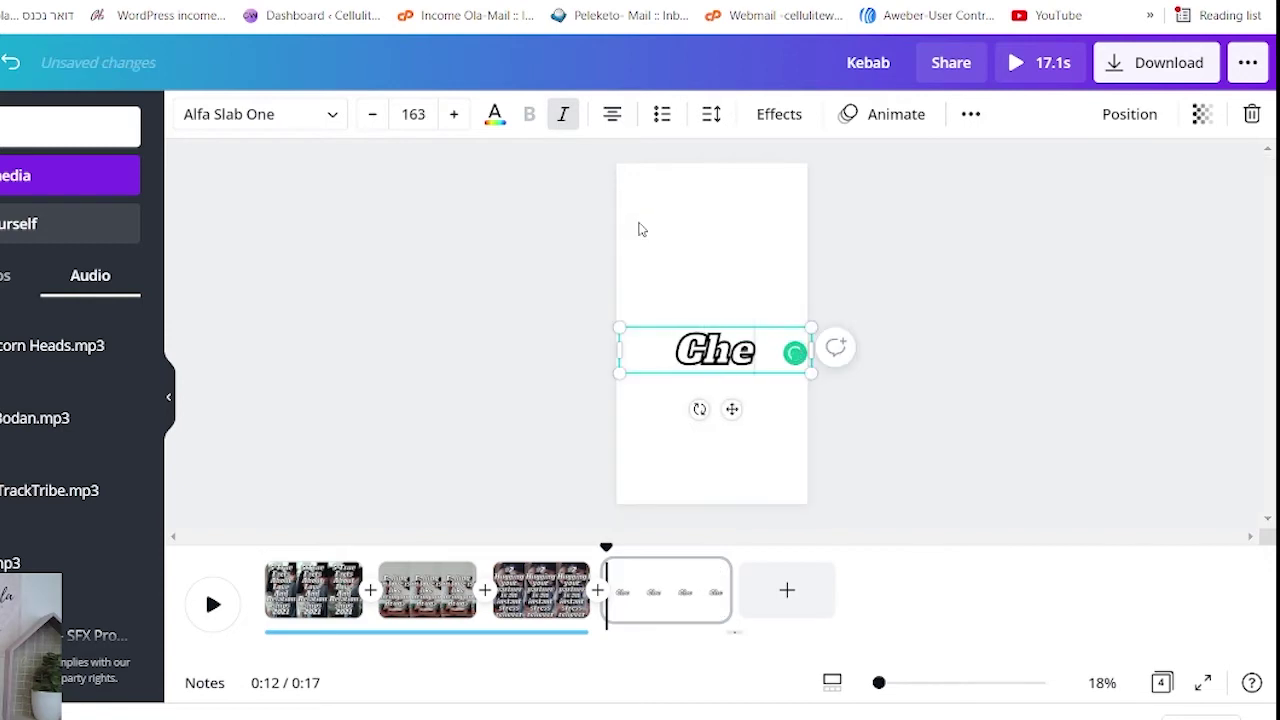
pyautogui.write('ck the first comment')
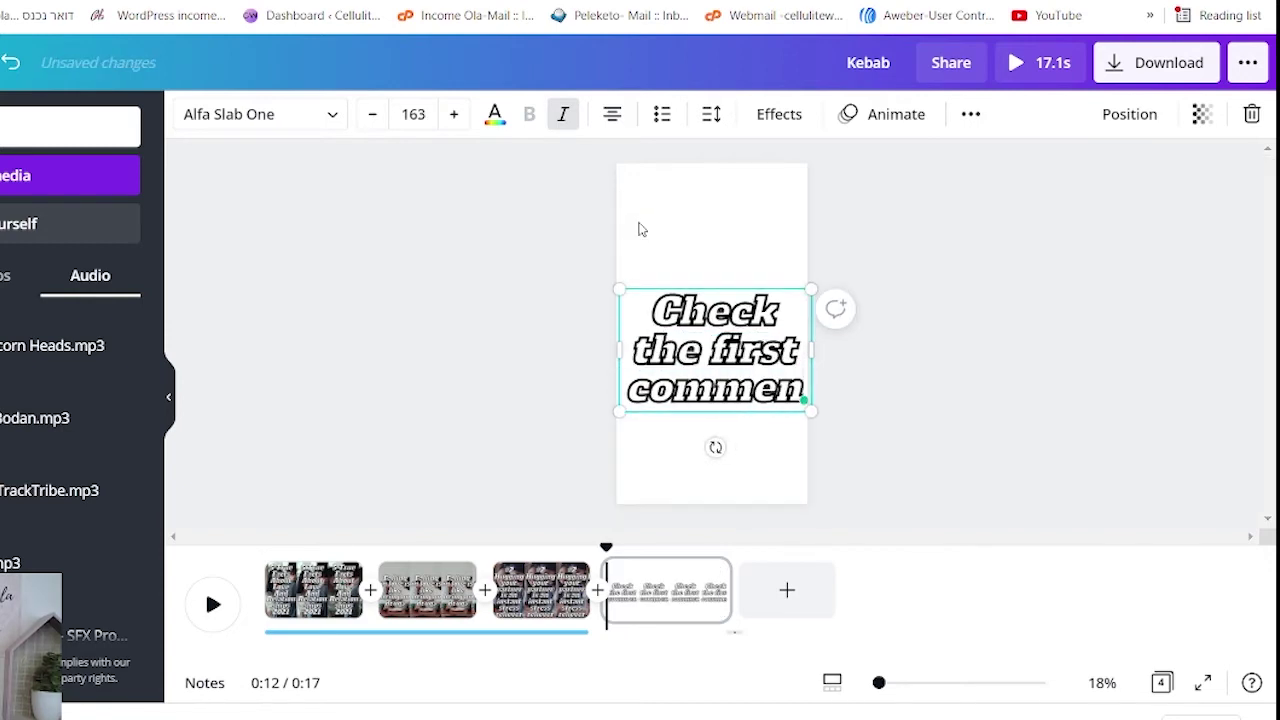
pyautogui.moveTo(813, 265); pyautogui.dragTo(767, 307)
pyautogui.moveTo(789, 368); pyautogui.dragTo(806, 367)
pyautogui.click(957, 397)
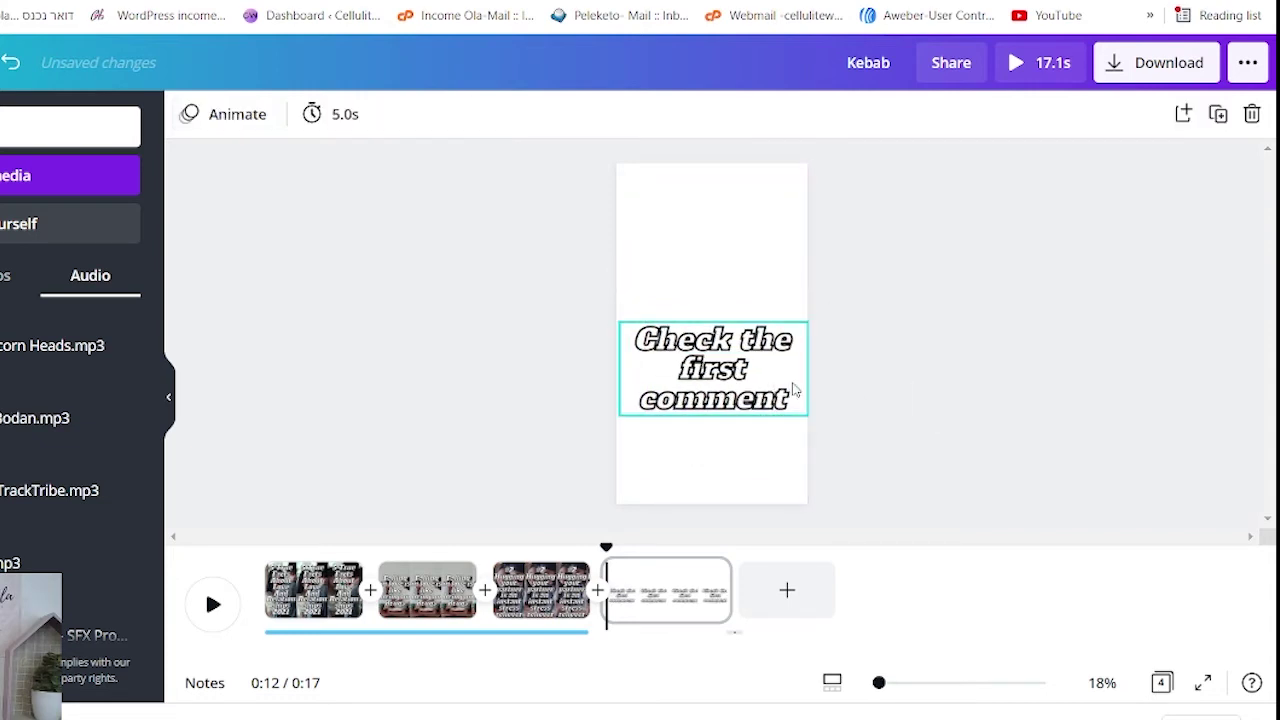
# - Insert "Want to know how to get her attention?" above "Check the first comment", separated by a blank line
pyautogui.doubleClick(726, 383)
pyautogui.write('Want to know how to get her attention?')
pyautogui.press('Return')
pyautogui.press('Escape')
pyautogui.press('Escape')
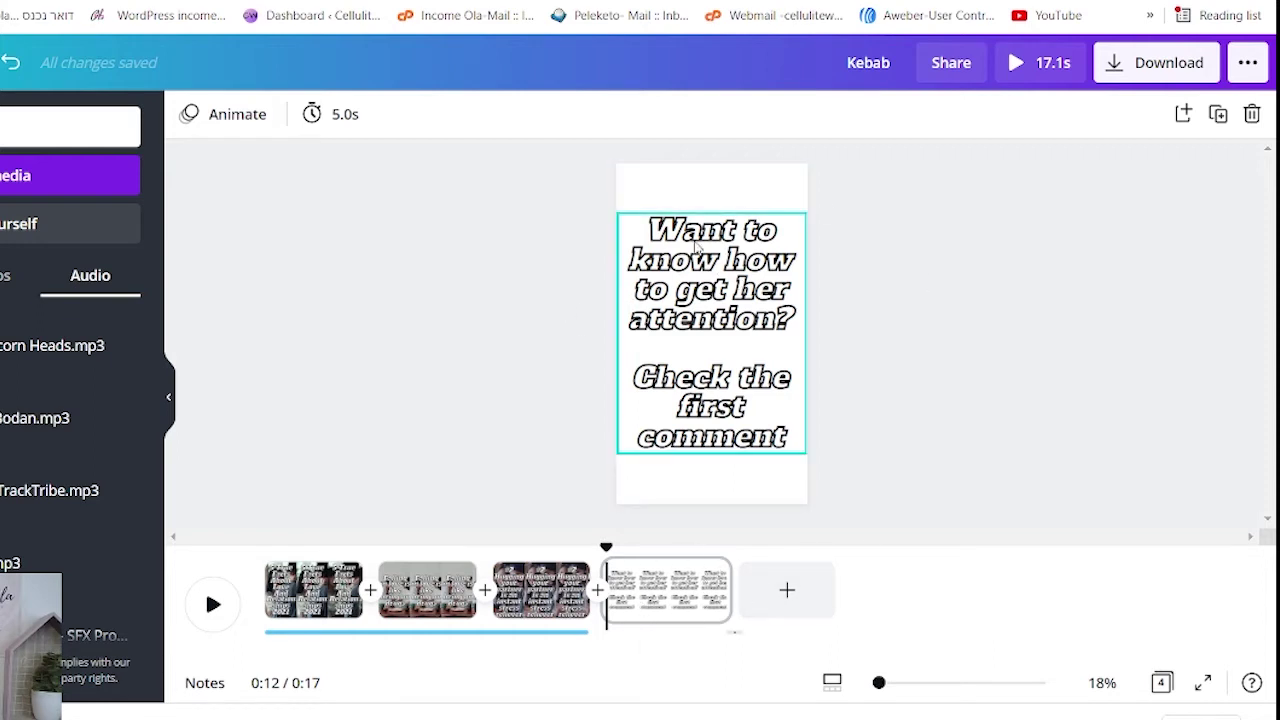
# - Open the download options for the finished video
pyautogui.click(1113, 66)
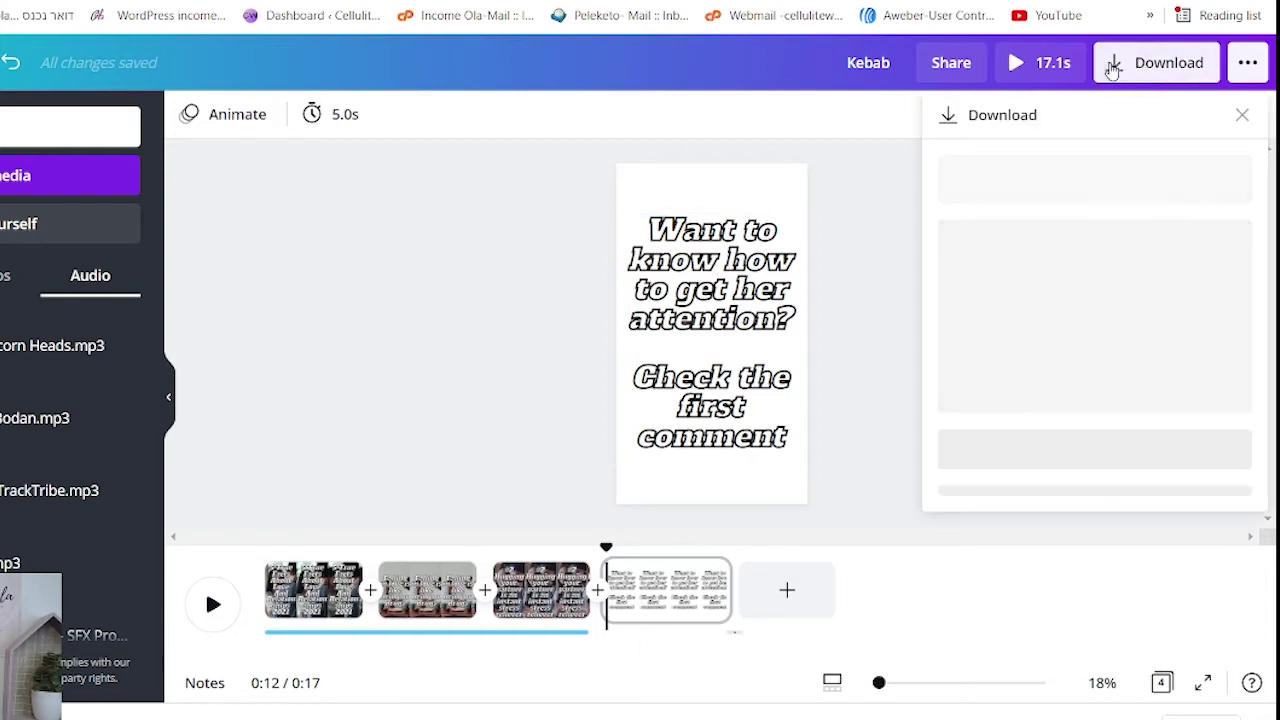